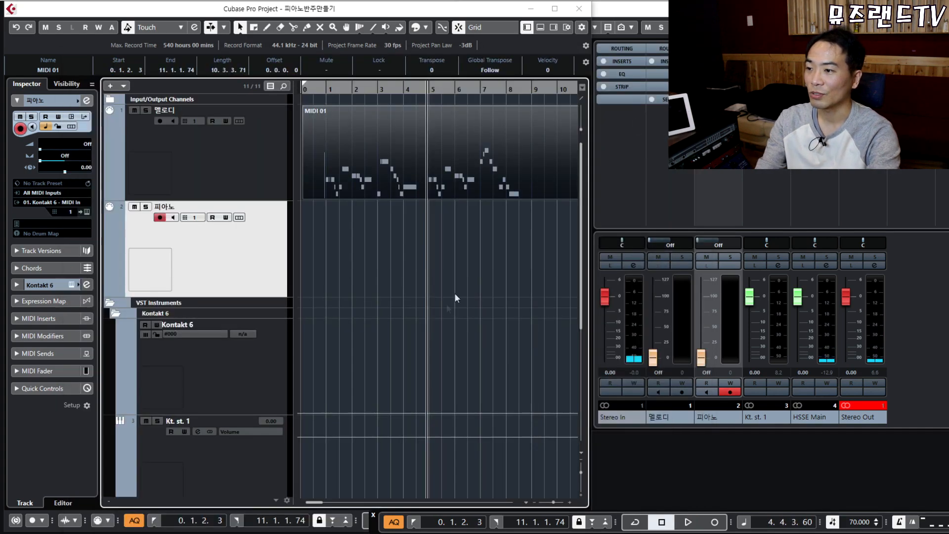
Open the MIDI 01 melody part in the Key Editor and play its opening bar.
{"action": "key", "text": "h"}
{"action": "key", "text": "h"}
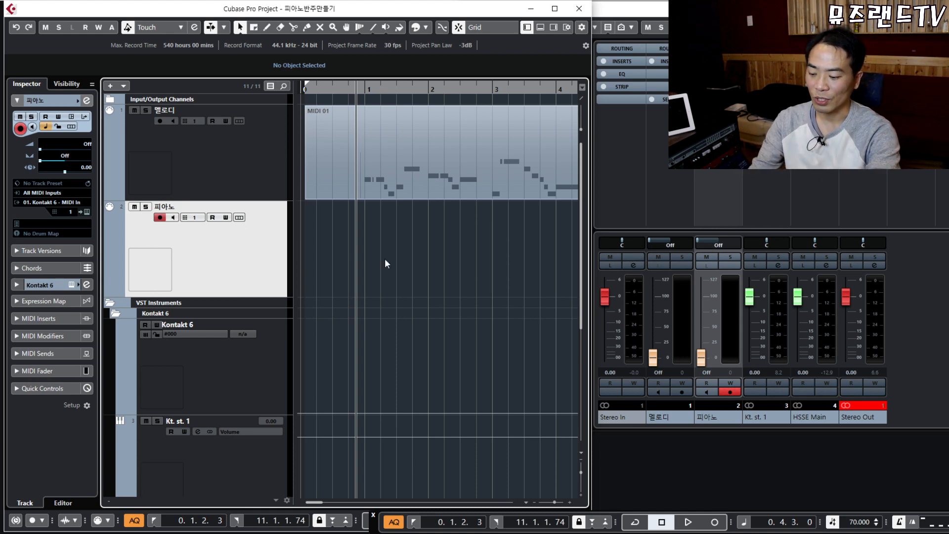
{"action": "key", "text": "g"}
{"action": "key", "text": "g"}
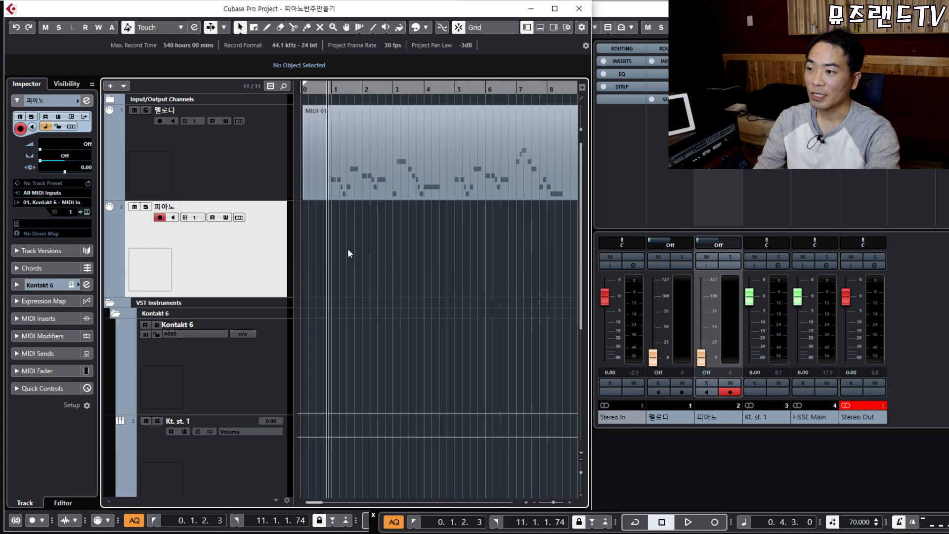
{"action": "left_click", "coordinate": [428, 147]}
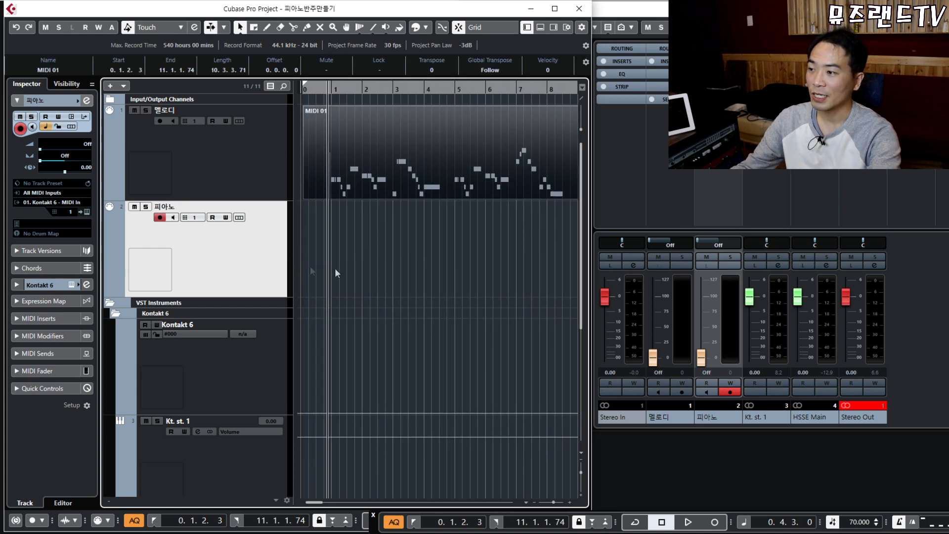
{"action": "double_click", "coordinate": [399, 152]}
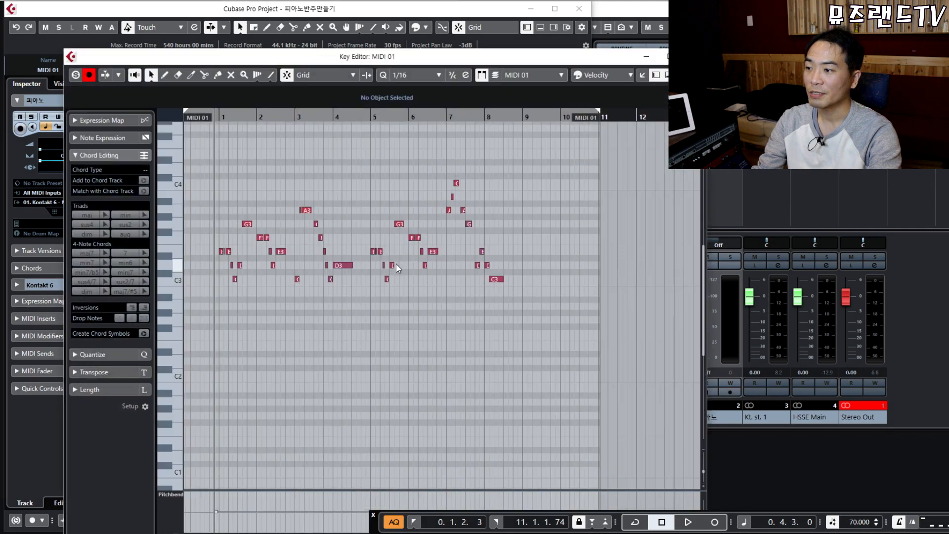
{"action": "key", "text": "h"}
{"action": "key", "text": "h"}
{"action": "key", "text": "h"}
{"action": "key", "text": "h"}
{"action": "key", "text": "h"}
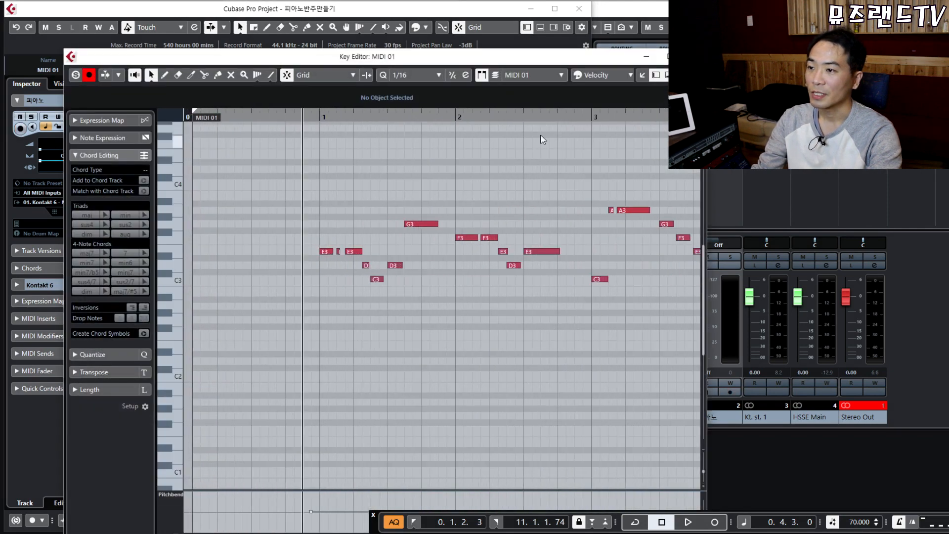
{"action": "scroll", "coordinate": [522, 149], "scroll_direction": "right", "scroll_amount": 4}
{"action": "left_click", "coordinate": [244, 114]}
{"action": "key", "text": "space"}
{"action": "key", "text": "h"}
{"action": "key", "text": "h"}
{"action": "key", "text": "h"}
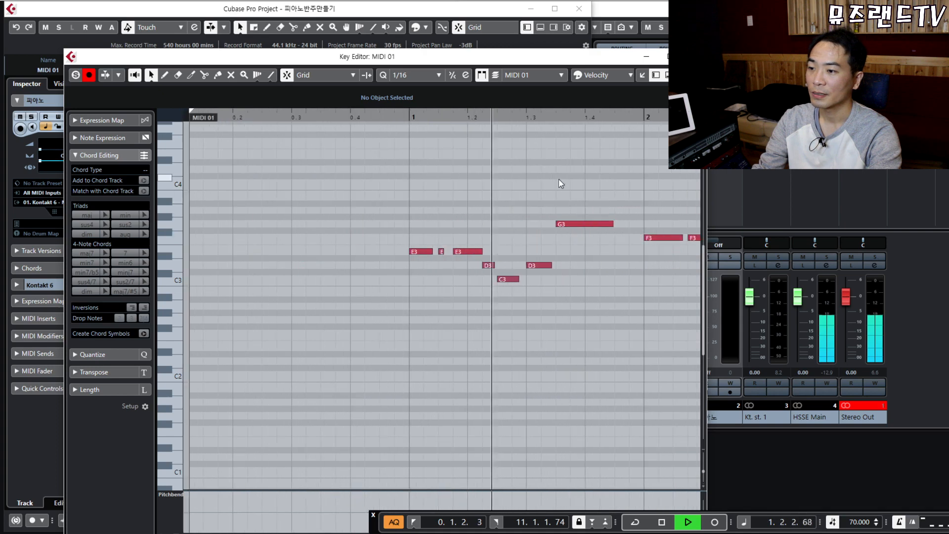
{"action": "key", "text": "space"}
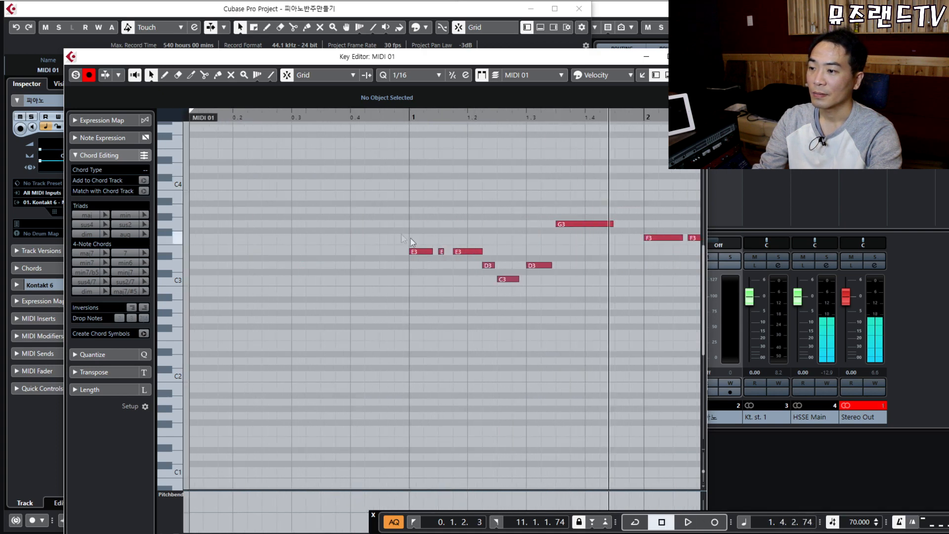
Select the melody's note groups in turn: opening E3s, G3 and D3, F3–F3–E3–D3, long E3.
{"action": "left_click_drag", "start_coordinate": [403, 244], "coordinate": [498, 324]}
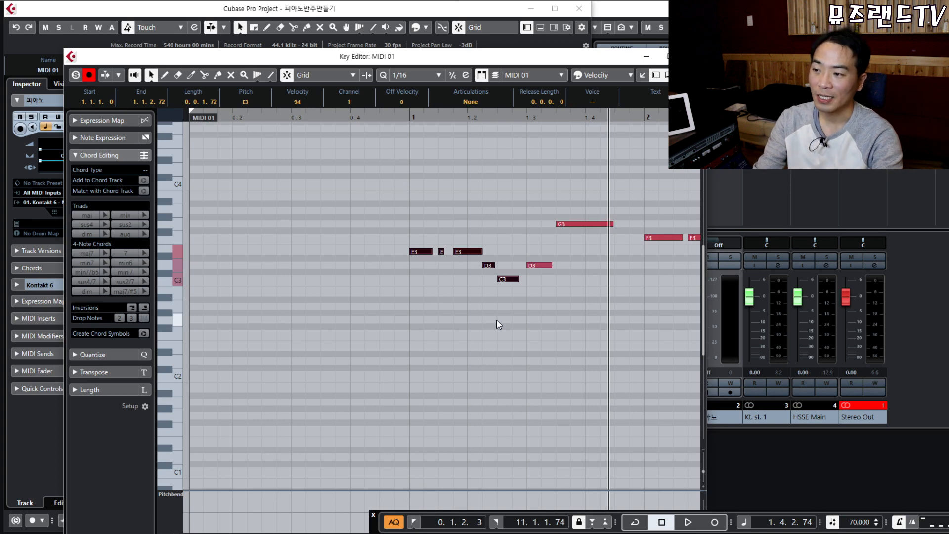
{"action": "left_click", "coordinate": [438, 360]}
{"action": "key", "text": "h"}
{"action": "left_click_drag", "start_coordinate": [222, 191], "coordinate": [274, 242]}
{"action": "left_click_drag", "start_coordinate": [237, 214], "coordinate": [390, 342]}
{"action": "left_click", "coordinate": [391, 342]}
{"action": "left_click_drag", "start_coordinate": [222, 191], "coordinate": [375, 346]}
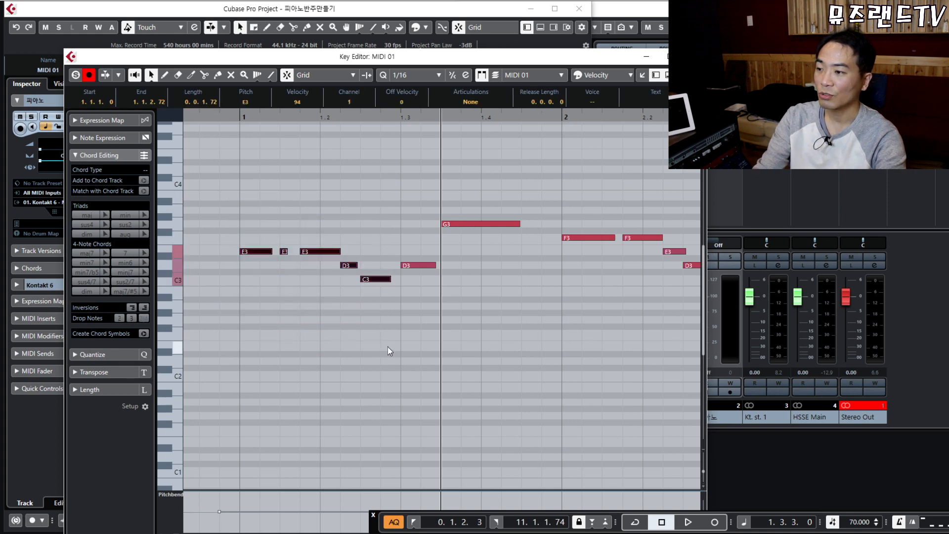
{"action": "left_click_drag", "start_coordinate": [424, 165], "coordinate": [525, 377]}
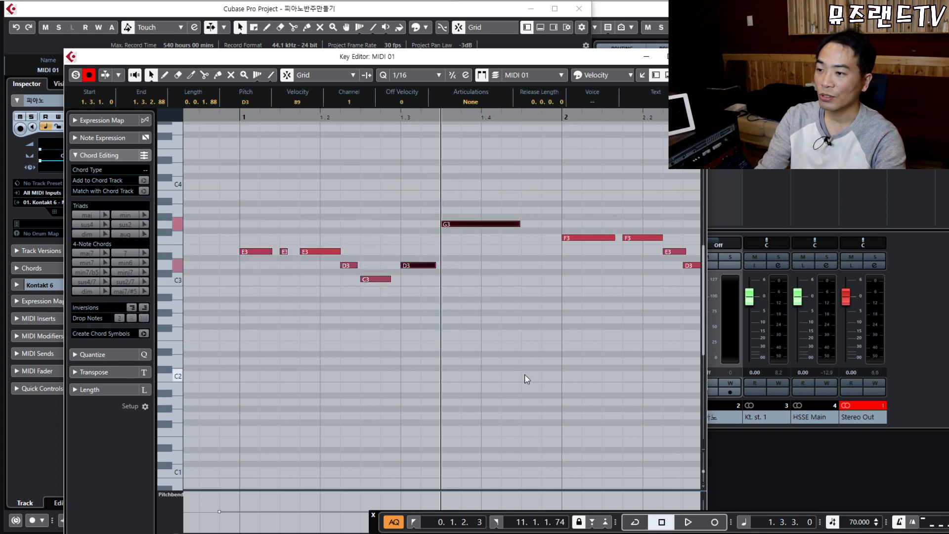
{"action": "left_click_drag", "start_coordinate": [421, 167], "coordinate": [521, 381]}
{"action": "left_click_drag", "start_coordinate": [521, 381], "coordinate": [521, 381]}
{"action": "left_click_drag", "start_coordinate": [298, 171], "coordinate": [450, 336]}
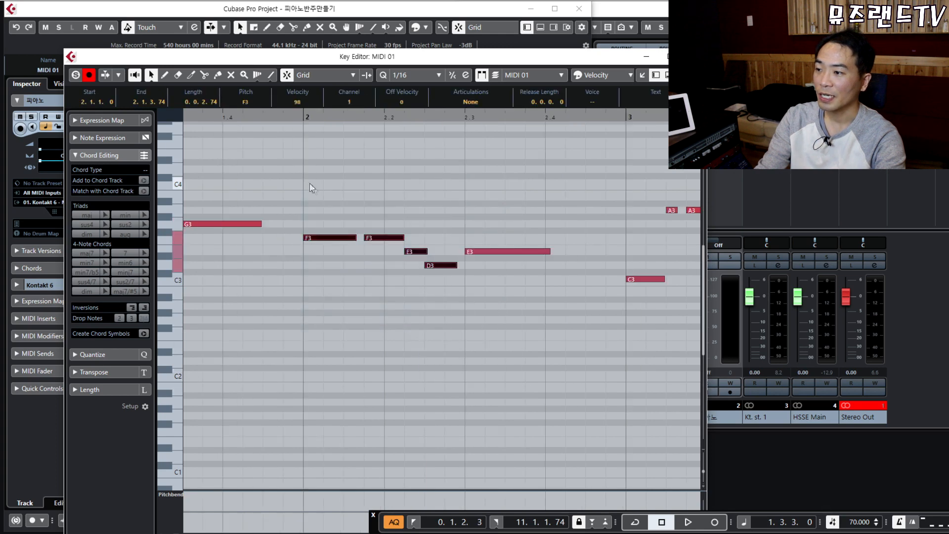
{"action": "left_click_drag", "start_coordinate": [303, 176], "coordinate": [457, 339]}
{"action": "left_click_drag", "start_coordinate": [481, 202], "coordinate": [524, 314]}
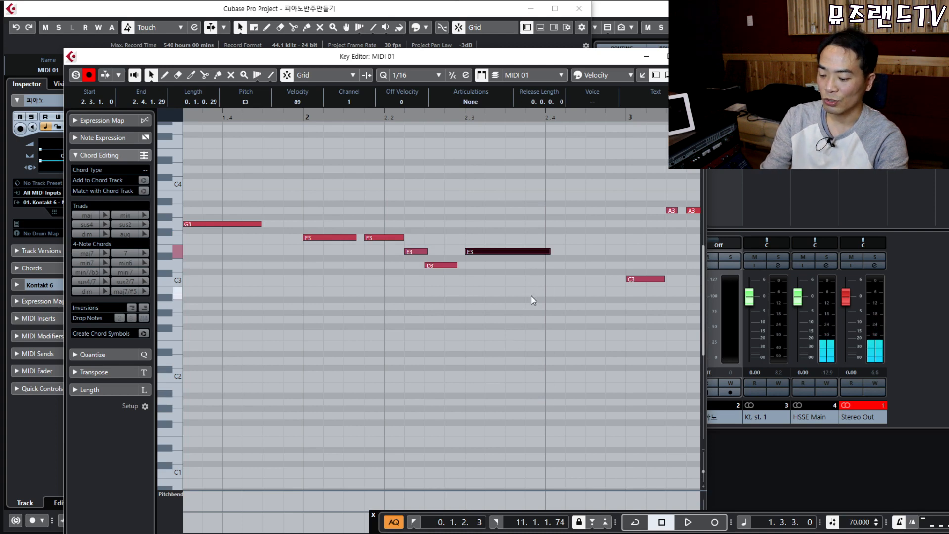
Close the melody editor, then create an empty part on the 피아노 track and open it.
{"action": "key", "text": "g"}
{"action": "key", "text": "Return"}
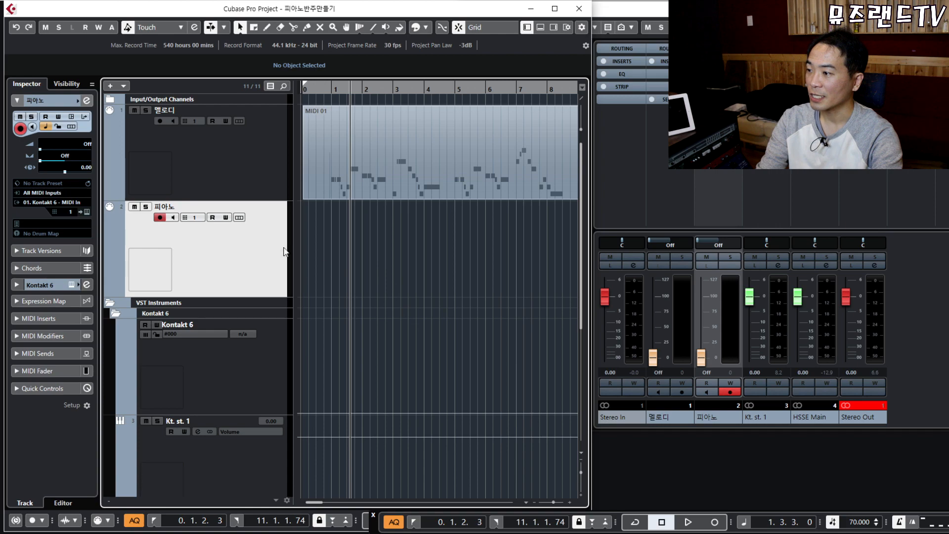
{"action": "double_click", "coordinate": [383, 248]}
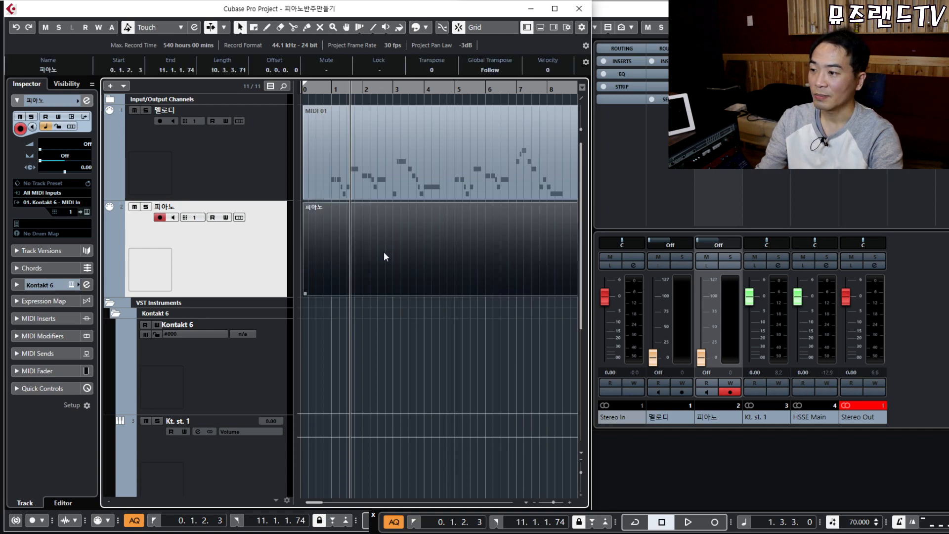
{"action": "double_click", "coordinate": [384, 248]}
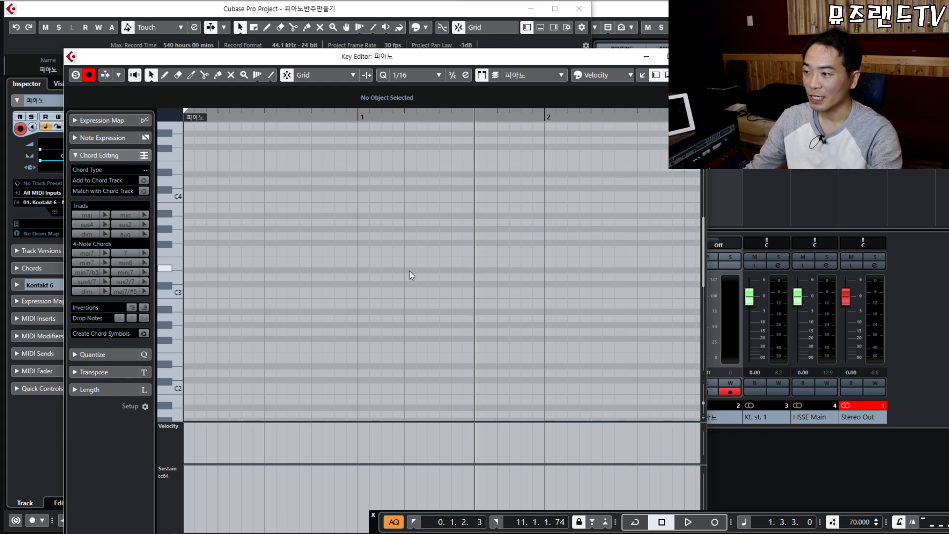
Audition notes on the Key Editor's piano keyboard, down to C2.
{"action": "left_click_drag", "start_coordinate": [286, 144], "coordinate": [552, 345]}
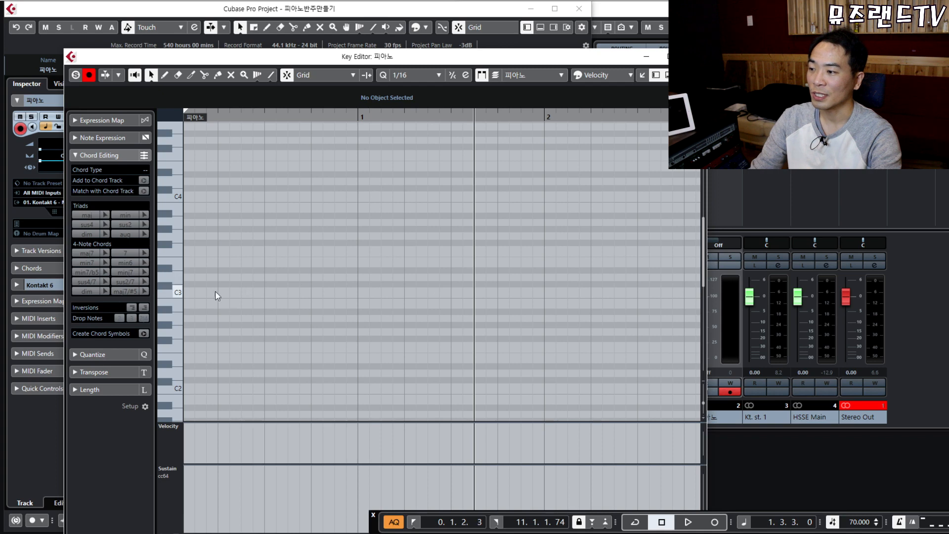
{"action": "left_click", "coordinate": [176, 292]}
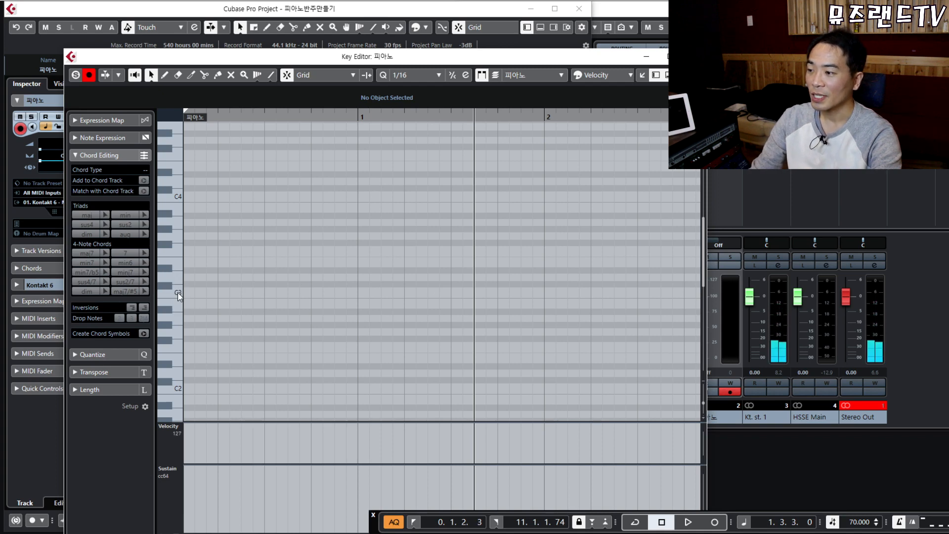
{"action": "left_click", "coordinate": [177, 291]}
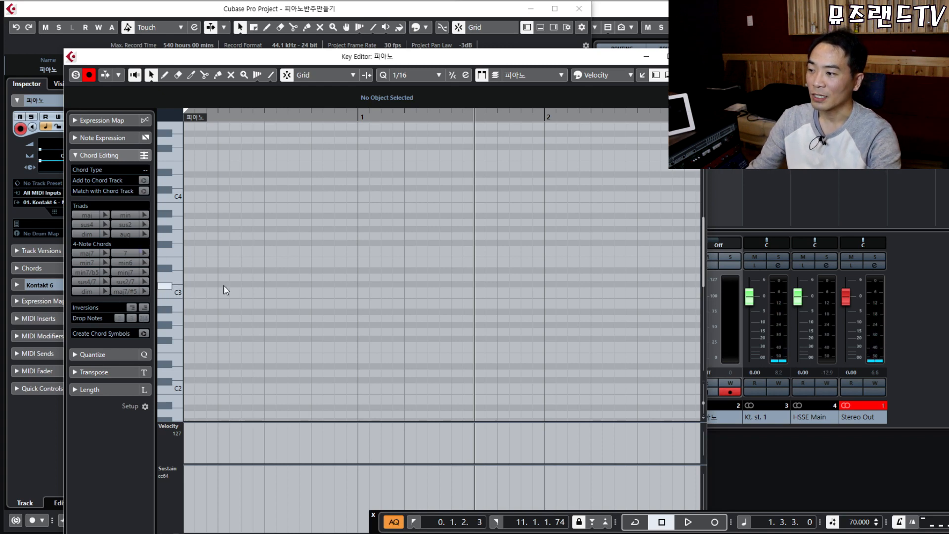
{"action": "scroll", "coordinate": [222, 294], "scroll_direction": "down", "scroll_amount": 3}
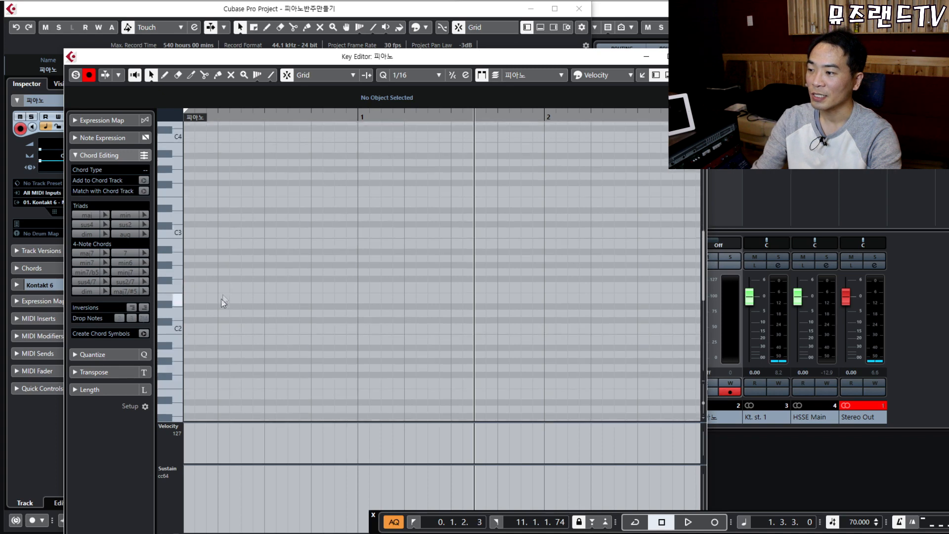
{"action": "left_click", "coordinate": [181, 335]}
{"action": "left_click", "coordinate": [177, 328]}
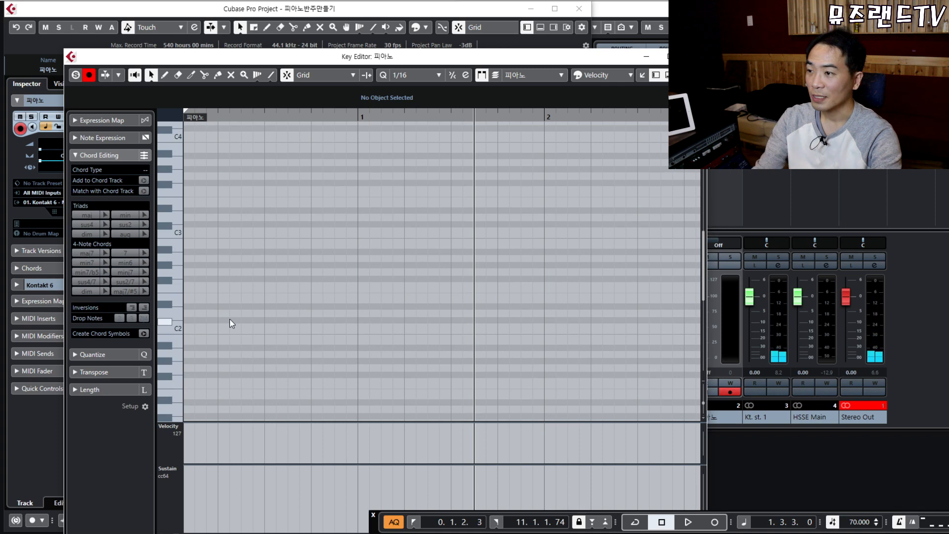
Draw a C2, C3, E3, G3 chord at bar 1, then select and delete all four notes.
{"action": "left_click_drag", "start_coordinate": [360, 327], "coordinate": [451, 327]}
{"action": "scroll", "coordinate": [366, 346], "scroll_direction": "up", "scroll_amount": 3}
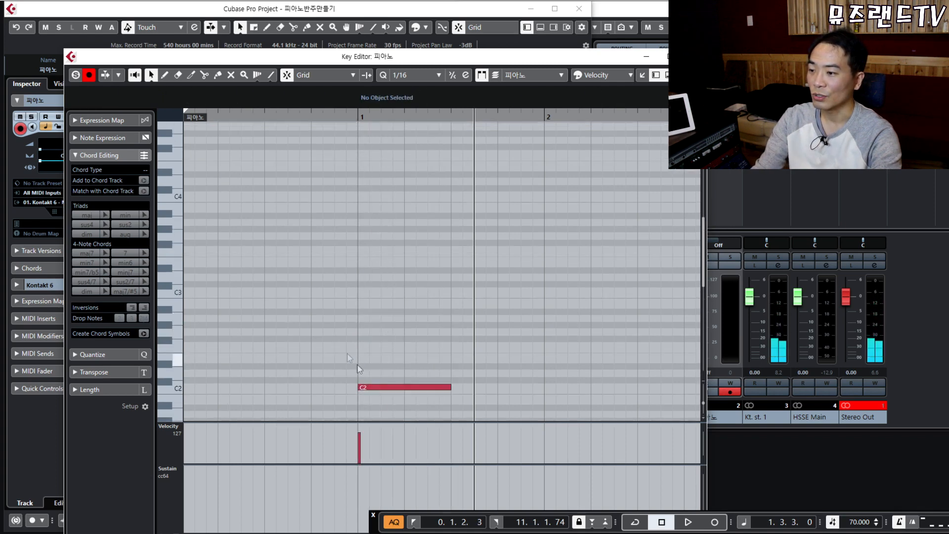
{"action": "mouse_move", "coordinate": [360, 291]}
{"action": "left_mouse_down"}
{"action": "mouse_move", "coordinate": [449, 283]}
{"action": "mouse_move", "coordinate": [440, 283]}
{"action": "left_mouse_up"}
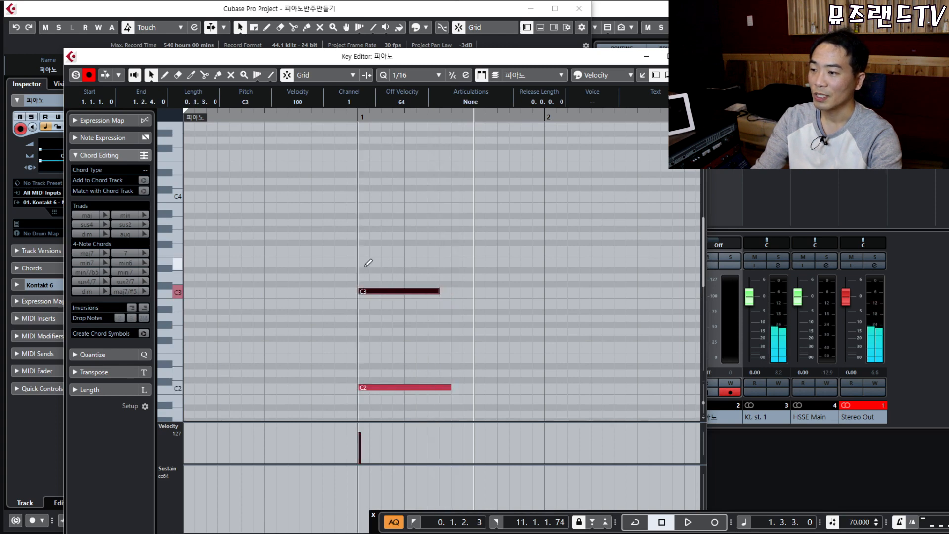
{"action": "left_click_drag", "start_coordinate": [360, 263], "coordinate": [451, 263]}
{"action": "left_click_drag", "start_coordinate": [359, 237], "coordinate": [450, 236]}
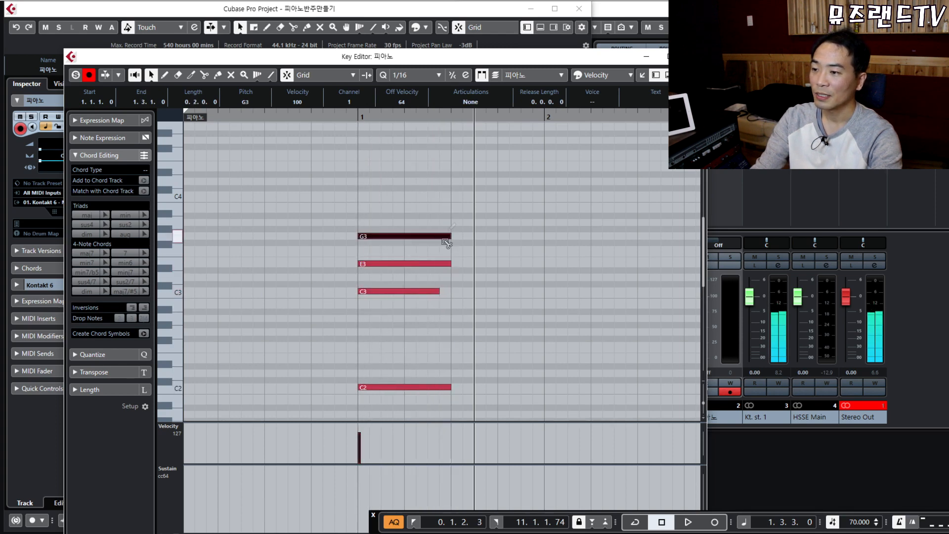
{"action": "left_click_drag", "start_coordinate": [439, 292], "coordinate": [451, 291]}
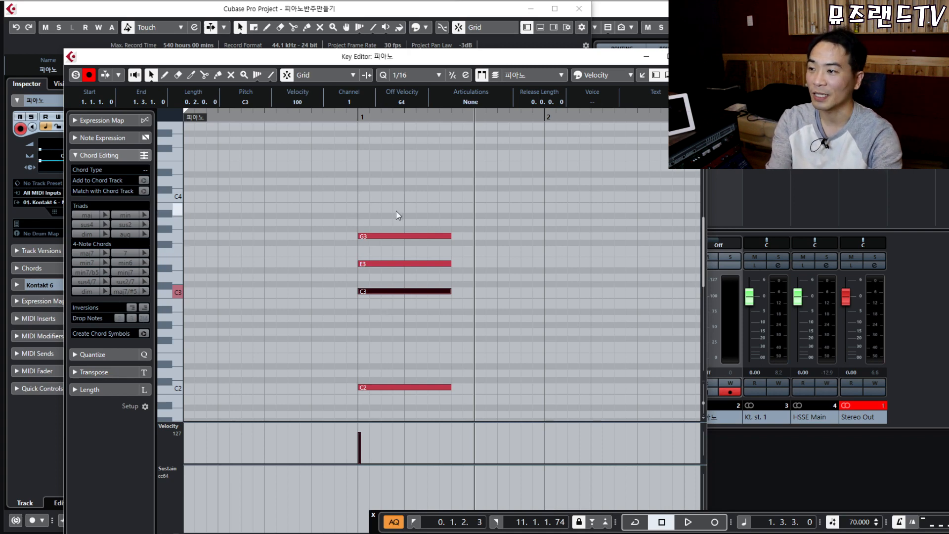
{"action": "left_click_drag", "start_coordinate": [353, 201], "coordinate": [498, 396]}
{"action": "key", "text": "Delete"}
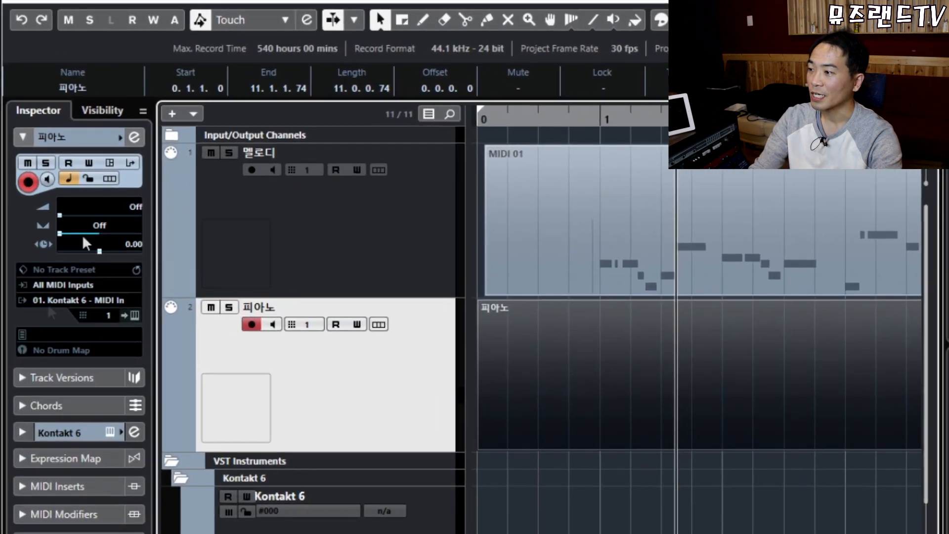
Display the piano track's Chord Pads panel (C, Dmin, Emin, F, G7, Amin, A7, B7) and clear the selection.
{"action": "left_click", "coordinate": [23, 402]}
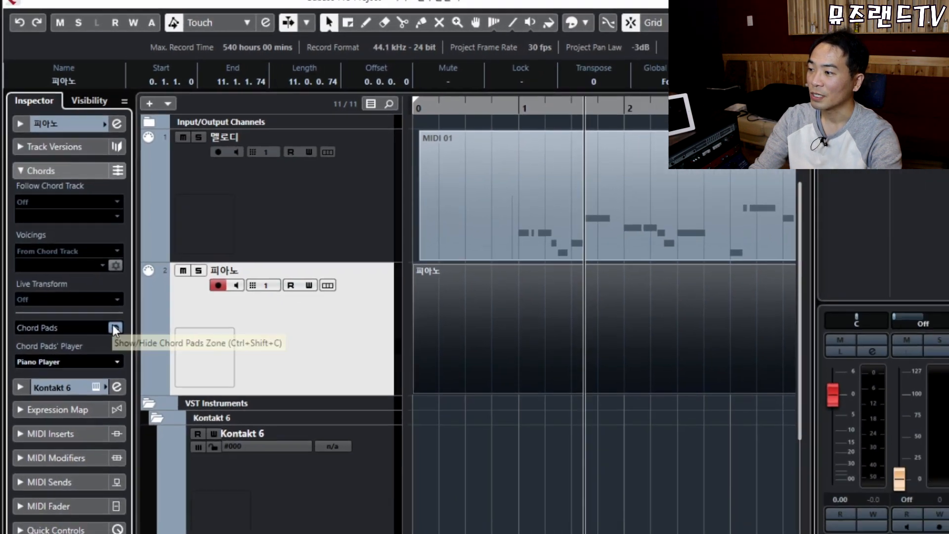
{"action": "left_click", "coordinate": [132, 375]}
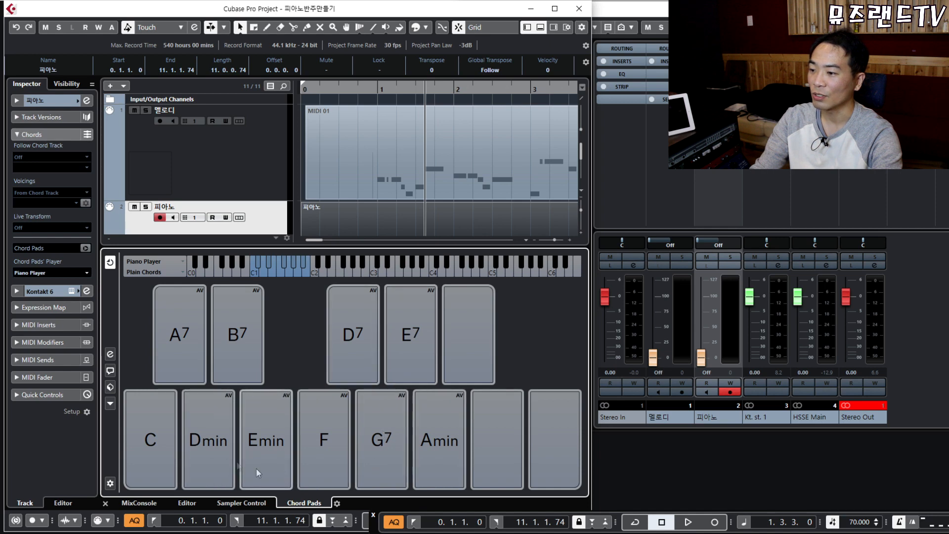
{"action": "left_click", "coordinate": [539, 29]}
{"action": "left_click", "coordinate": [538, 29]}
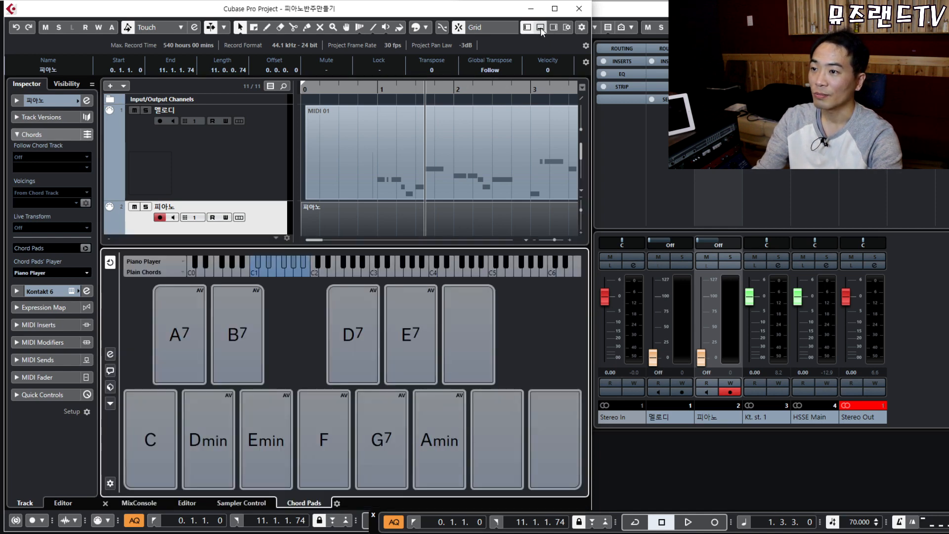
{"action": "left_click", "coordinate": [540, 27]}
{"action": "left_click", "coordinate": [541, 27]}
{"action": "left_click", "coordinate": [541, 27]}
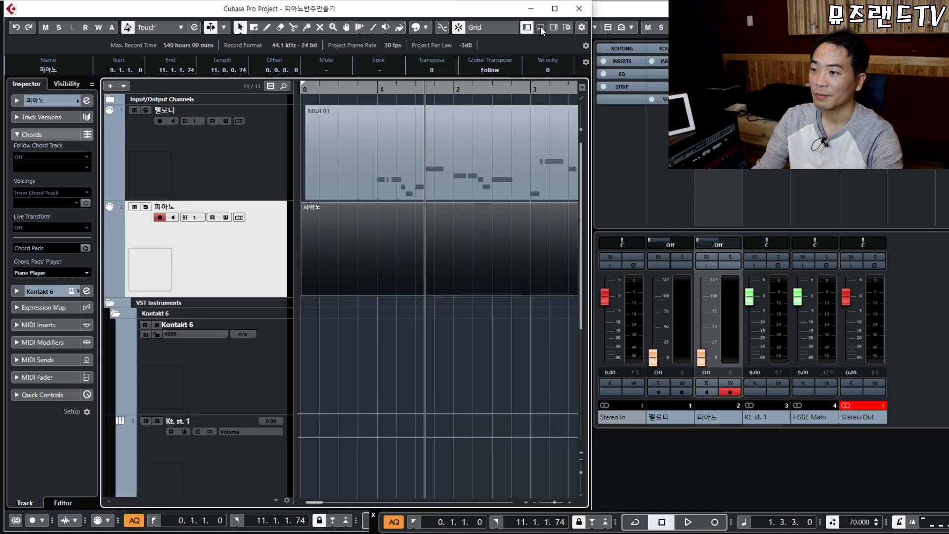
{"action": "left_click", "coordinate": [540, 27]}
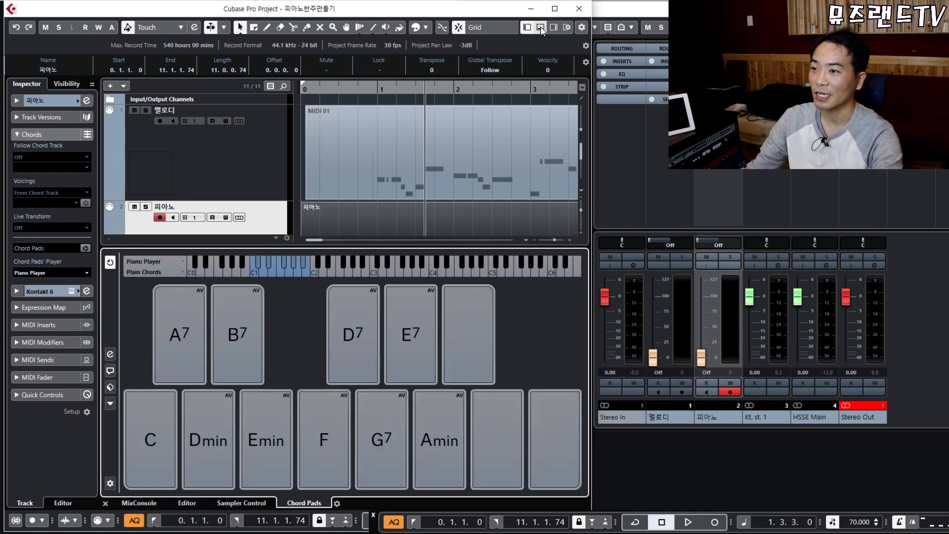
{"action": "scroll", "coordinate": [452, 212], "scroll_direction": "down", "scroll_amount": 1}
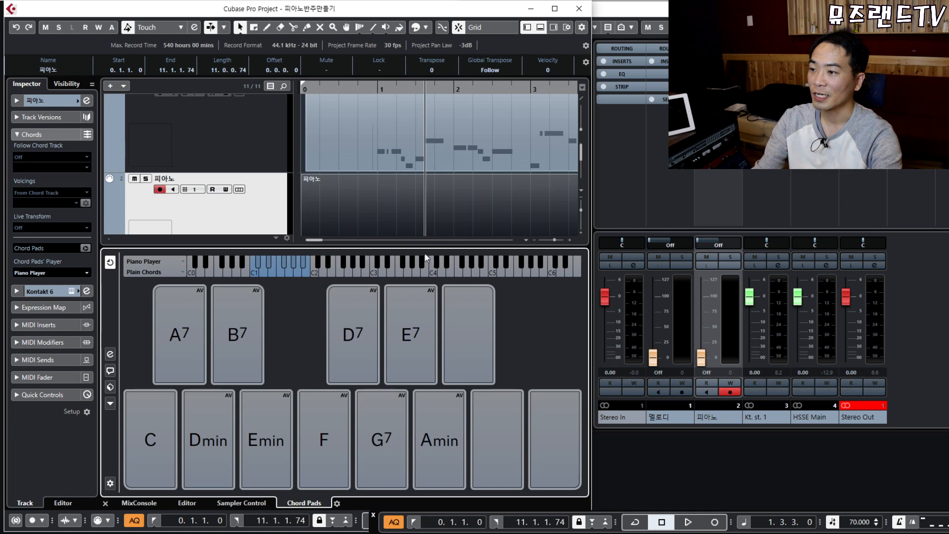
{"action": "left_click", "coordinate": [404, 210]}
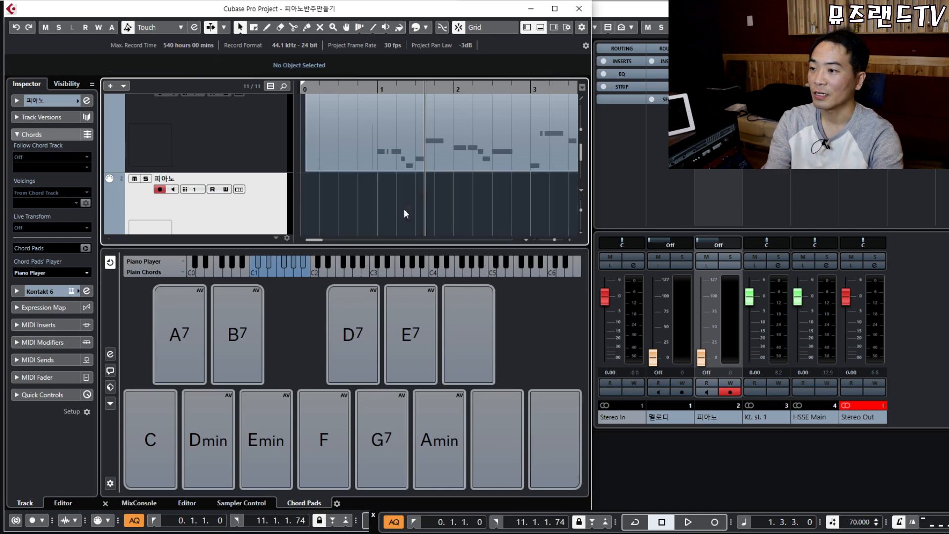
Play the C chord pad several times in its C3–E3–G3 voicing.
{"action": "left_click", "coordinate": [151, 445]}
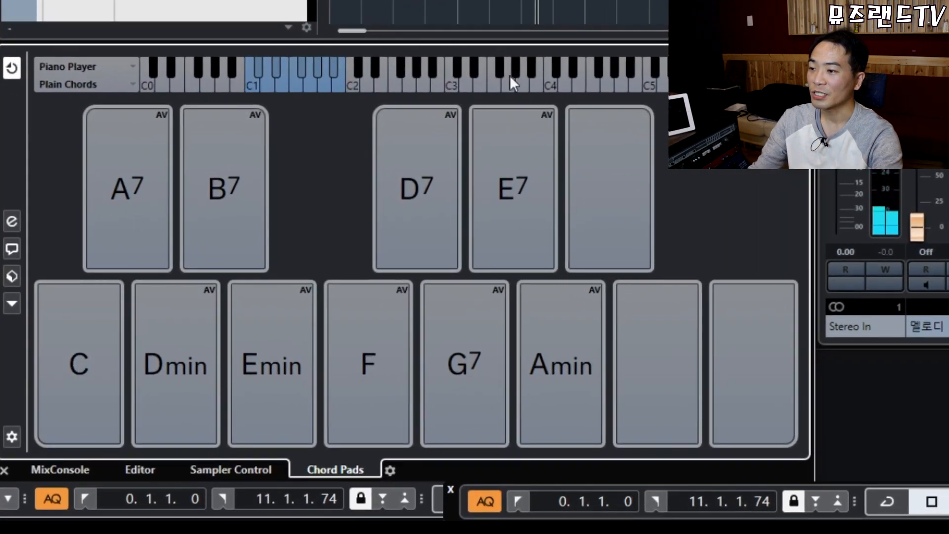
{"action": "left_click", "coordinate": [88, 360]}
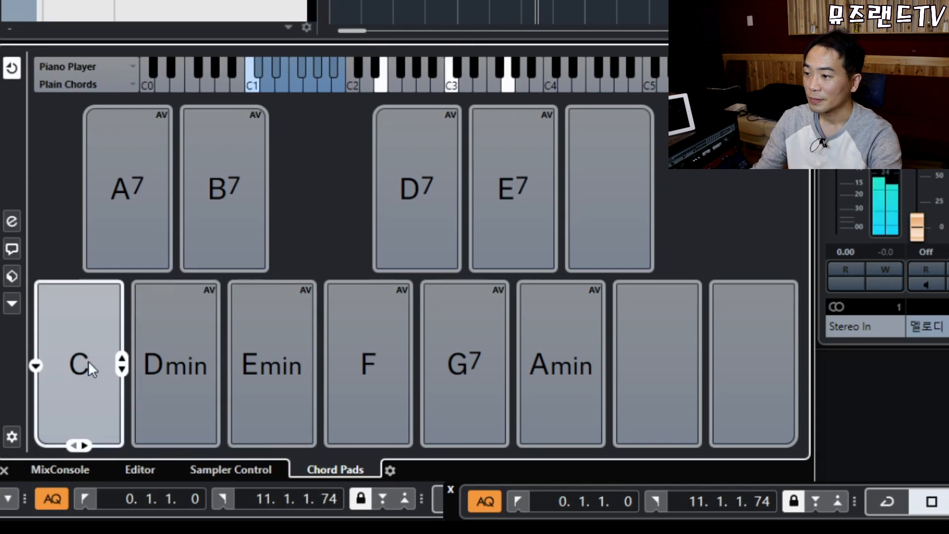
{"action": "left_click", "coordinate": [121, 369]}
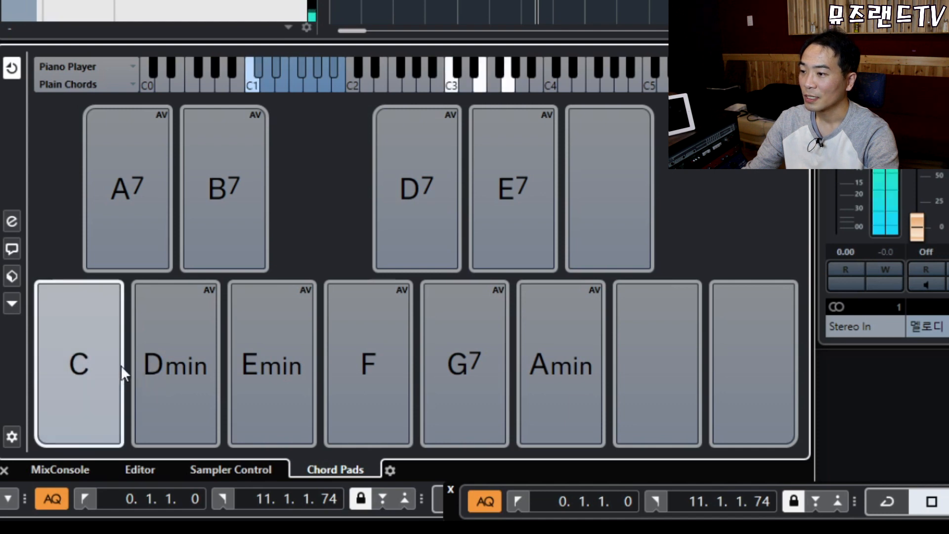
{"action": "left_click", "coordinate": [80, 374]}
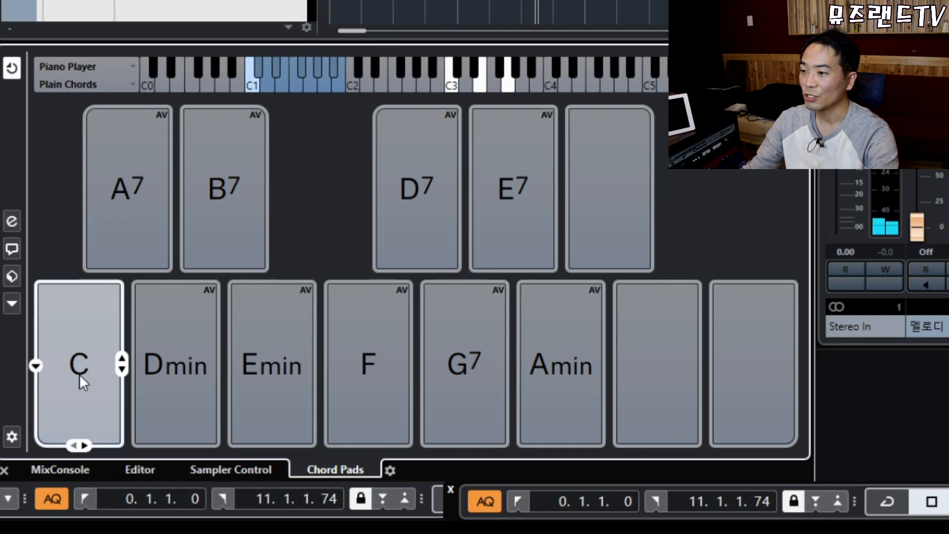
{"action": "left_click", "coordinate": [121, 371]}
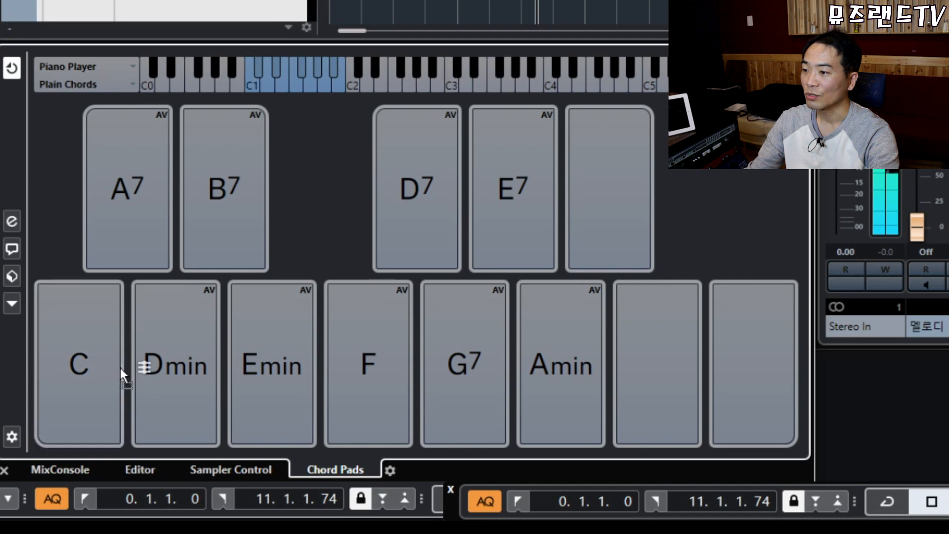
{"action": "left_click", "coordinate": [120, 367]}
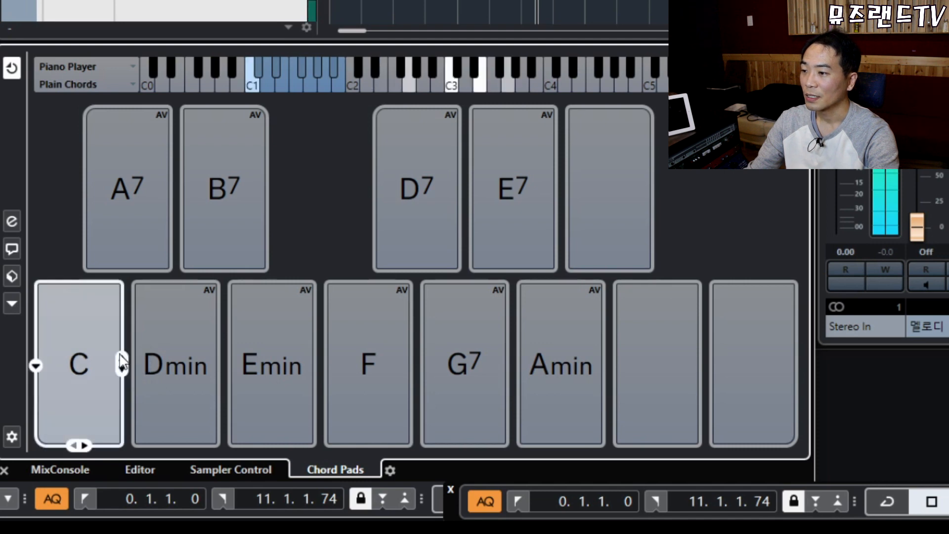
Step the C pad's voicing up to G3–C4–E4, down to E2–C3–G3, then back to C3–E3–G3.
{"action": "left_click", "coordinate": [120, 355]}
{"action": "left_click", "coordinate": [120, 355]}
{"action": "left_click", "coordinate": [120, 355]}
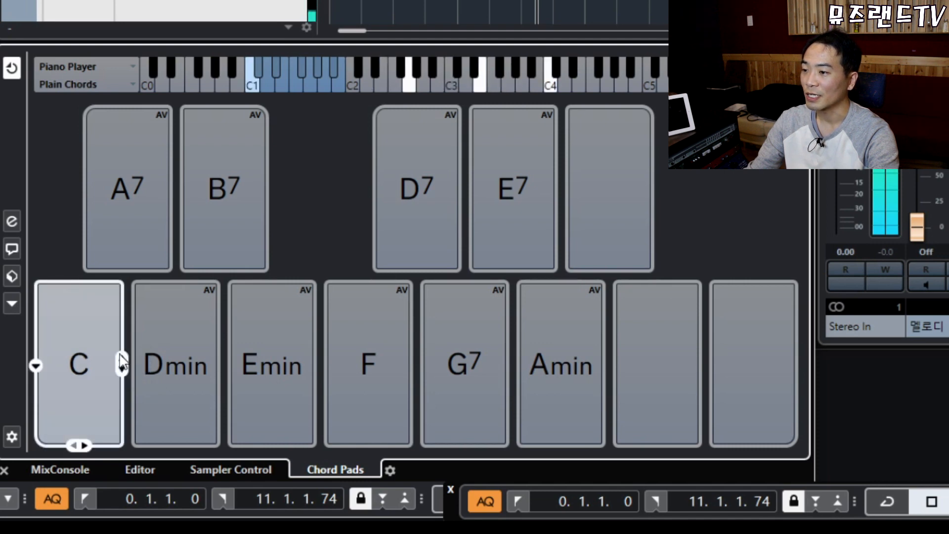
{"action": "left_click", "coordinate": [120, 355]}
{"action": "left_click", "coordinate": [120, 355]}
{"action": "left_click", "coordinate": [120, 369]}
{"action": "left_click", "coordinate": [120, 368]}
{"action": "left_click", "coordinate": [119, 369]}
{"action": "left_click", "coordinate": [119, 369]}
{"action": "left_click", "coordinate": [120, 370]}
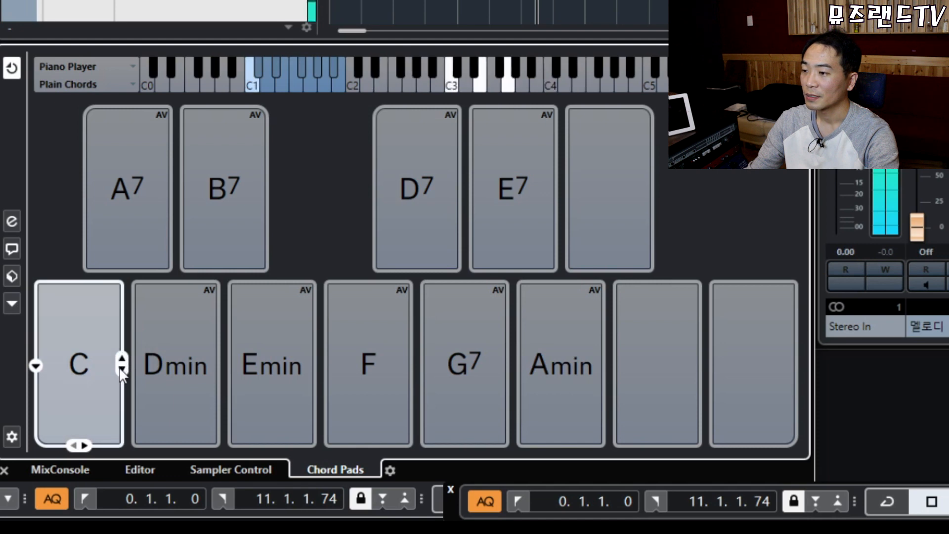
Replay the C chord in root position and another voicing, then deselect the E3 note.
{"action": "left_click", "coordinate": [72, 363]}
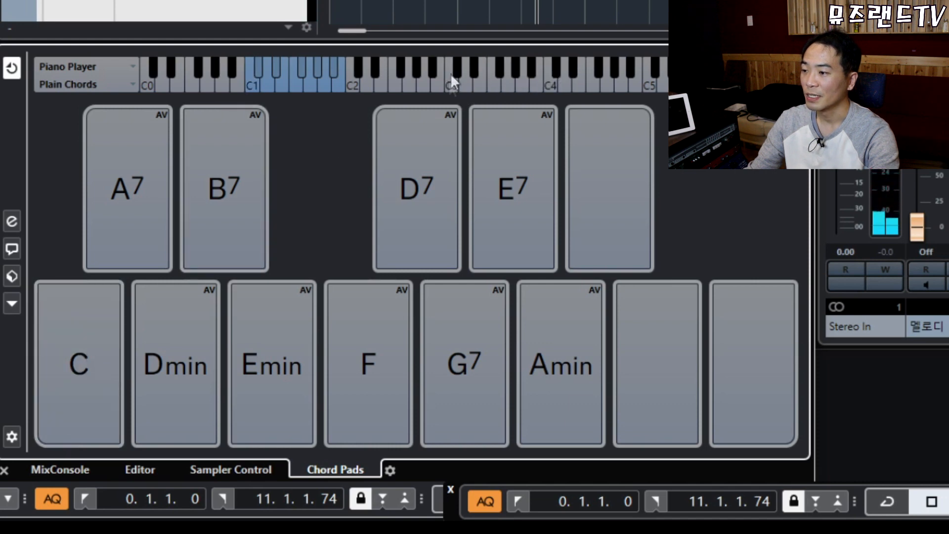
{"action": "left_click", "coordinate": [79, 383]}
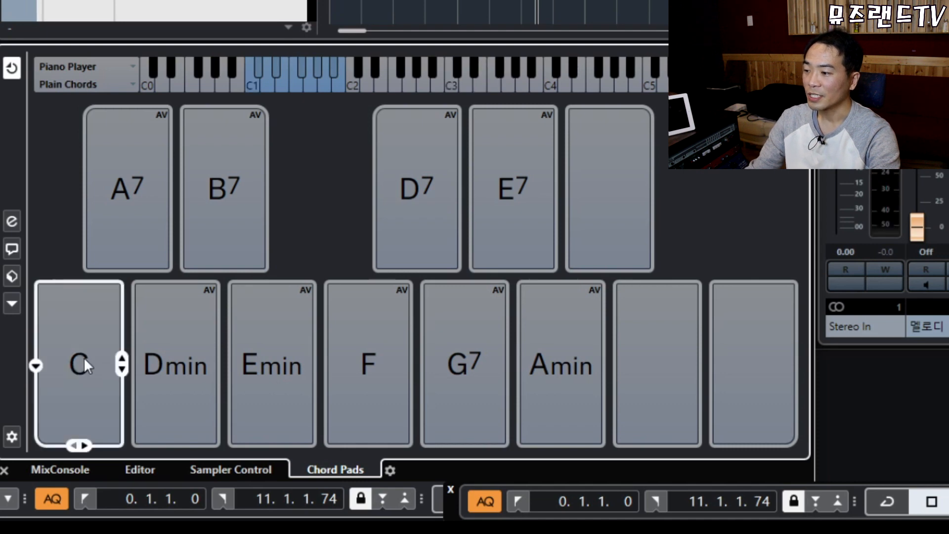
{"action": "left_click", "coordinate": [85, 356]}
{"action": "left_click", "coordinate": [91, 355]}
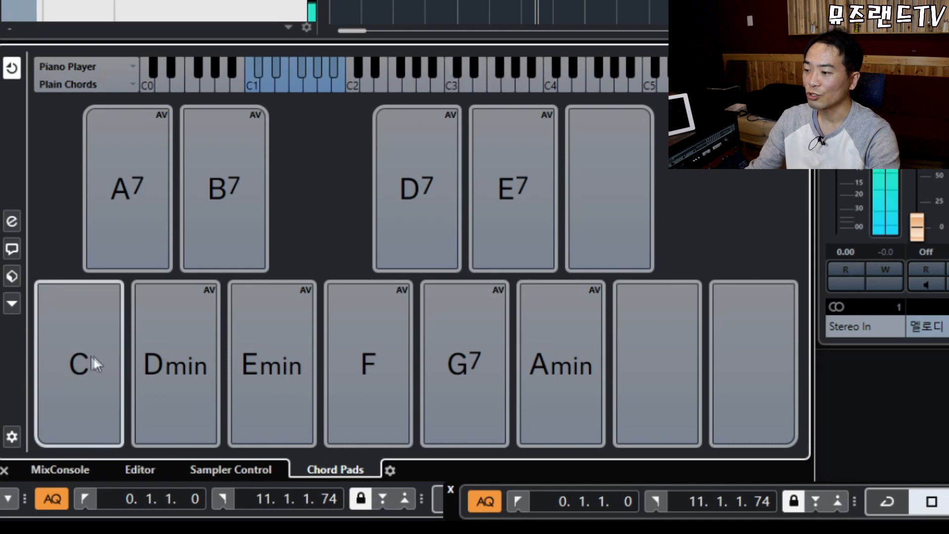
{"action": "left_click", "coordinate": [121, 357]}
{"action": "left_click", "coordinate": [122, 357]}
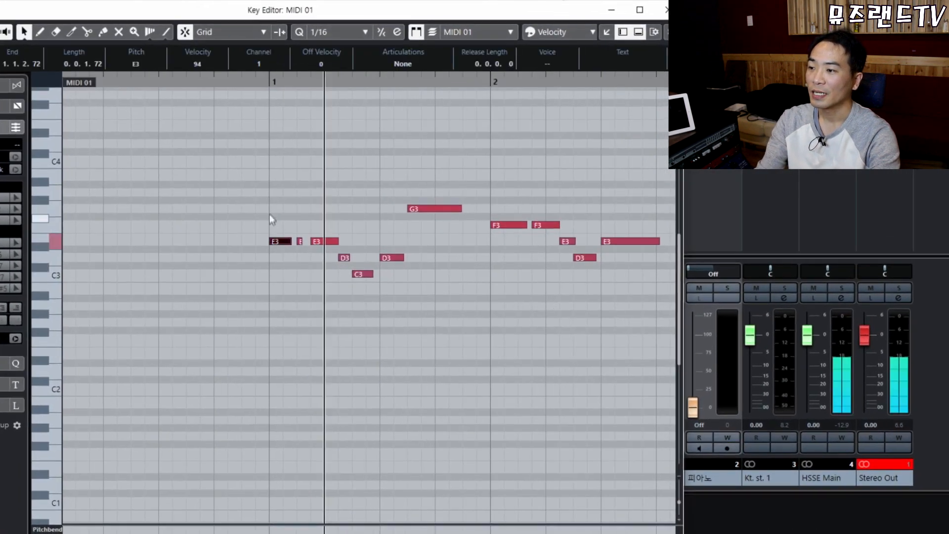
{"action": "left_click", "coordinate": [124, 280]}
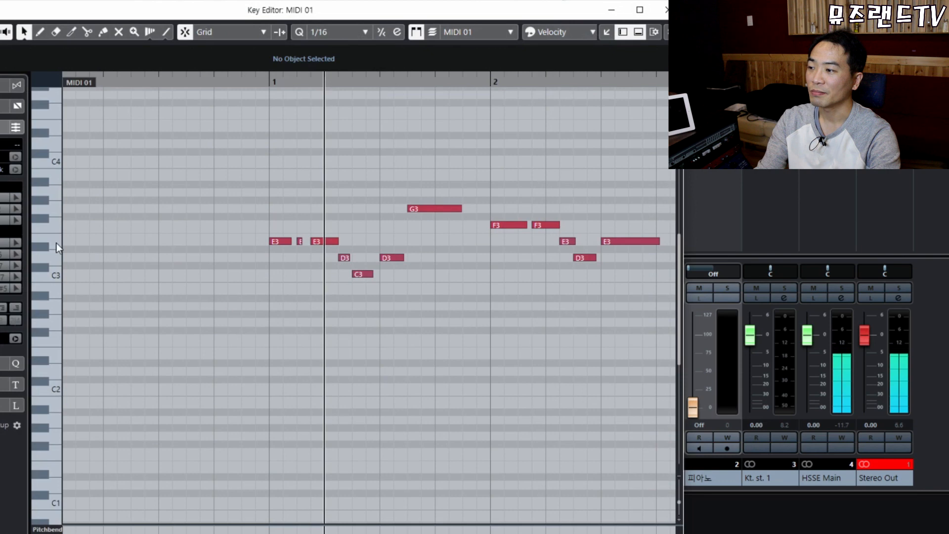
Copy the first E3 at bar 1 into new C3 and G3 notes and audition them.
{"action": "left_click_drag", "start_coordinate": [251, 206], "coordinate": [281, 275]}
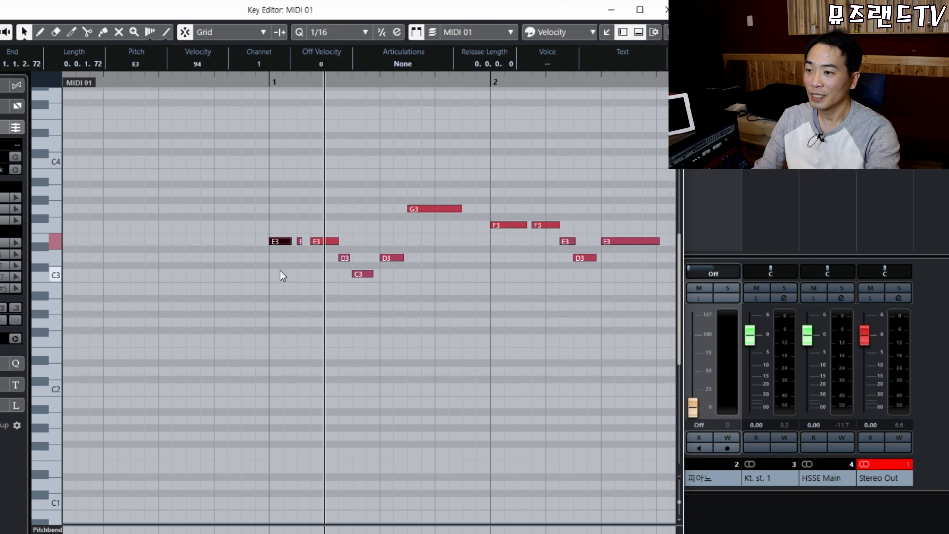
{"action": "left_click_drag", "start_coordinate": [254, 186], "coordinate": [277, 259]}
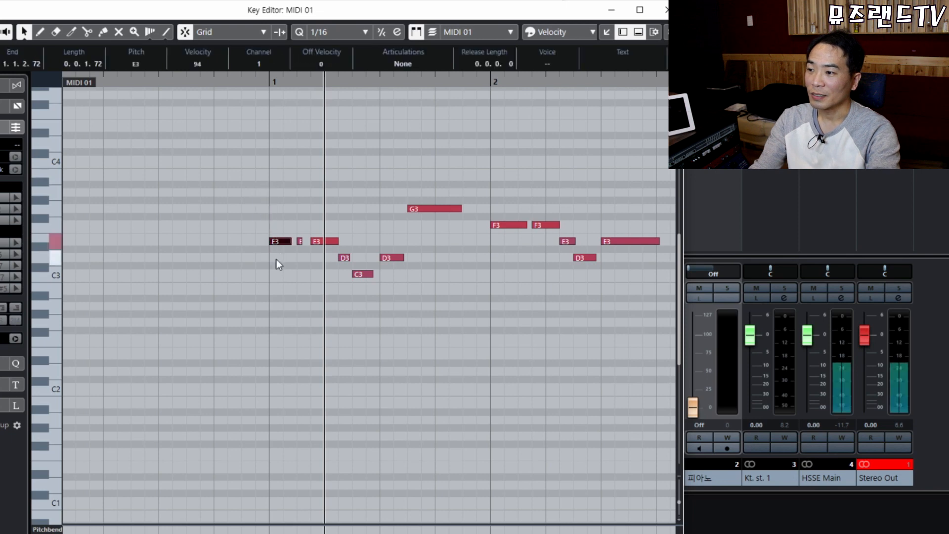
{"action": "left_click_drag", "start_coordinate": [272, 179], "coordinate": [283, 259]}
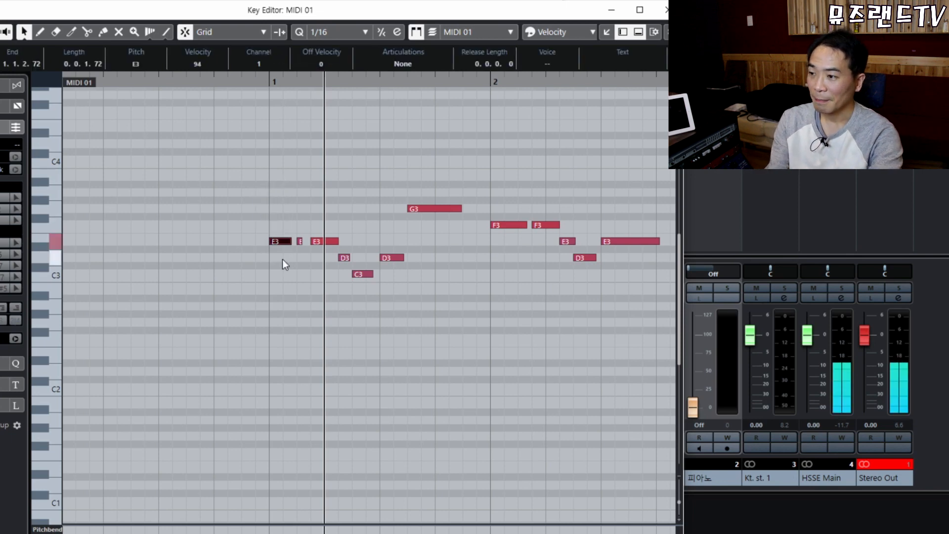
{"action": "key", "text": "KP_Decimal"}
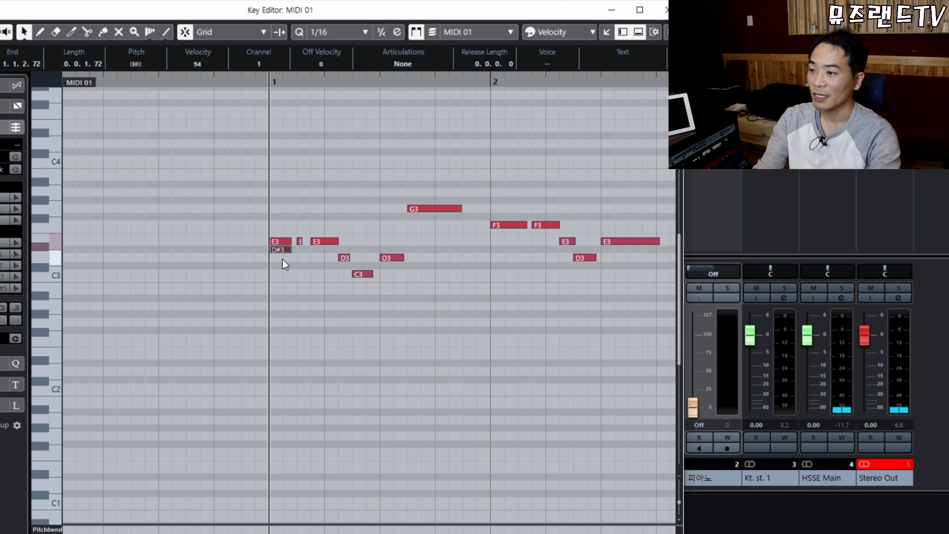
{"action": "key", "text": "Down"}
{"action": "key", "text": "Down"}
{"action": "key", "text": "Down"}
{"action": "key", "text": "Down"}
{"action": "key", "text": "Up"}
{"action": "key", "text": "Up"}
{"action": "key", "text": "Up"}
{"action": "key", "text": "Up"}
{"action": "key", "text": "Up"}
{"action": "key", "text": "Up"}
{"action": "key", "text": "Up"}
{"action": "left_click", "coordinate": [283, 259]}
{"action": "left_click", "coordinate": [280, 274]}
{"action": "left_click", "coordinate": [278, 233]}
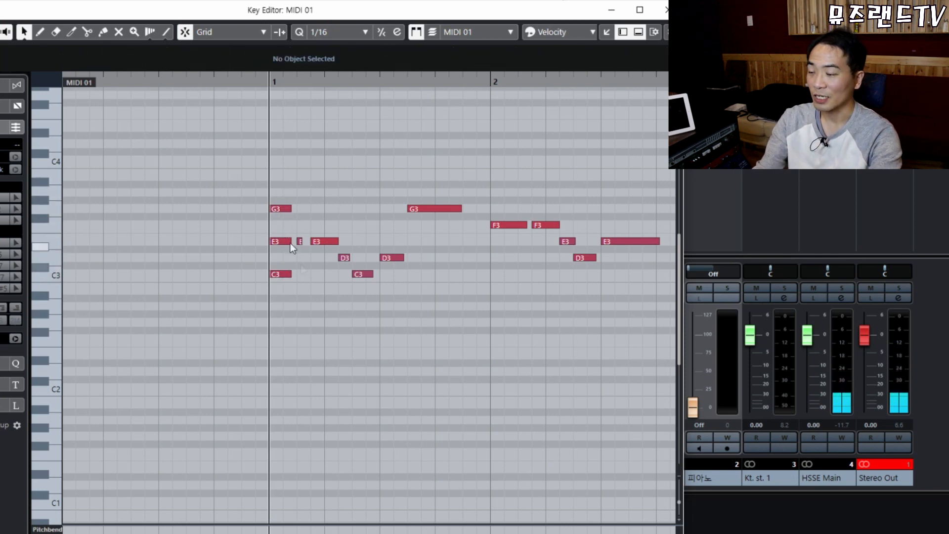
Drop the G3 an octave to G2 and select the finished E3–C3–G2 chord.
{"action": "key", "text": "h"}
{"action": "key", "text": "h"}
{"action": "key", "text": "h"}
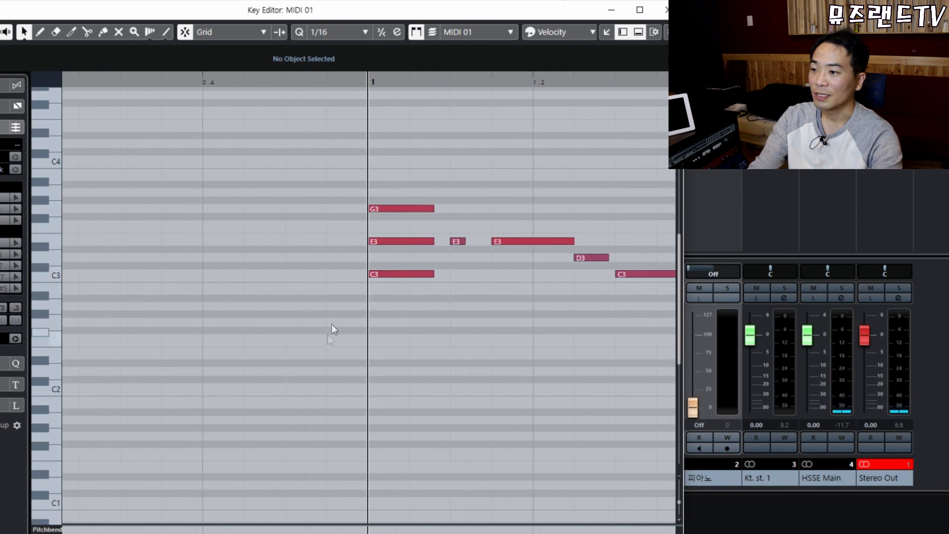
{"action": "left_click_drag", "start_coordinate": [359, 172], "coordinate": [405, 221]}
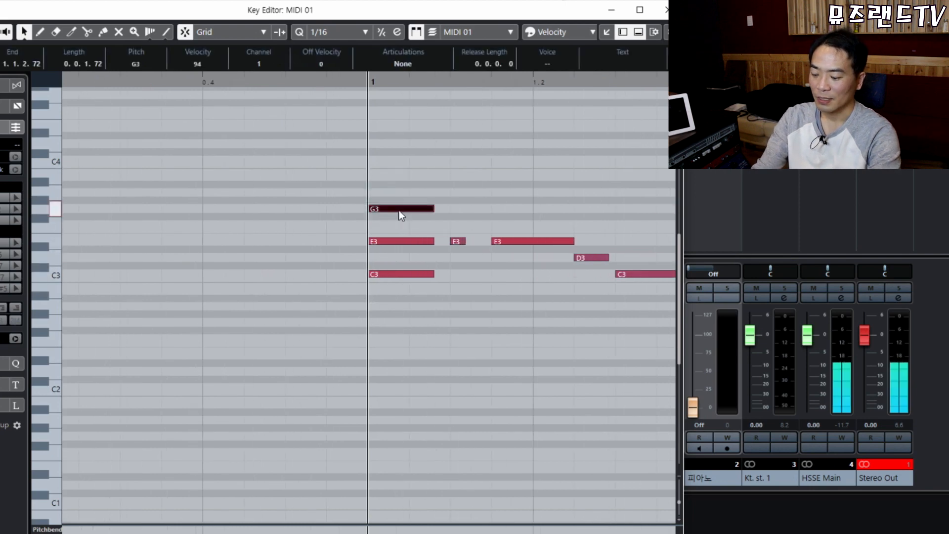
{"action": "key", "text": "shift+Down"}
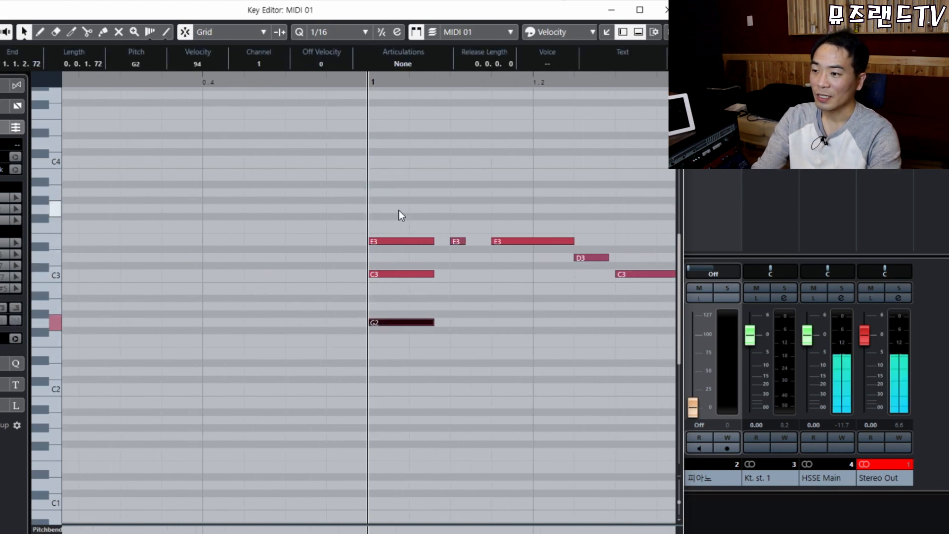
{"action": "left_click", "coordinate": [382, 275]}
{"action": "left_click", "coordinate": [392, 242]}
{"action": "left_click", "coordinate": [429, 177]}
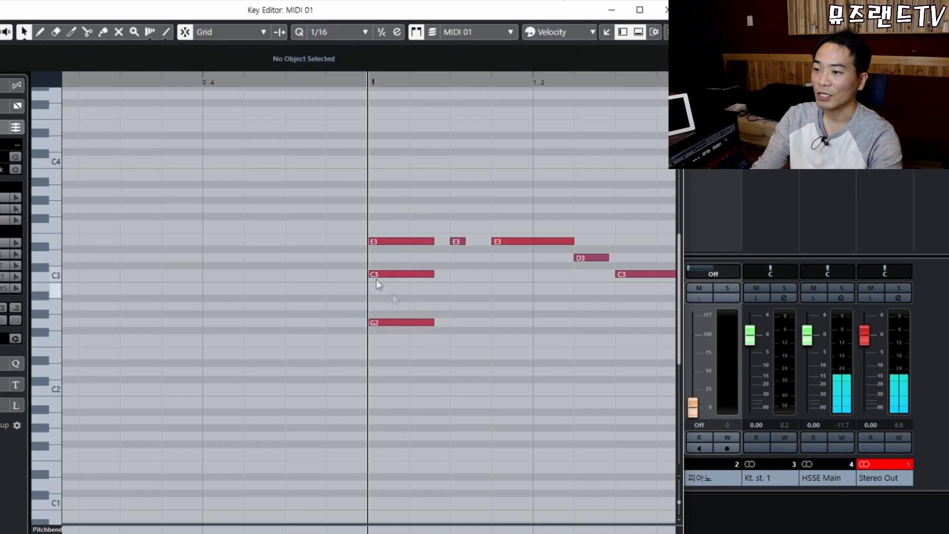
{"action": "left_click_drag", "start_coordinate": [357, 201], "coordinate": [396, 358]}
{"action": "left_click", "coordinate": [365, 217]}
{"action": "left_click", "coordinate": [391, 241]}
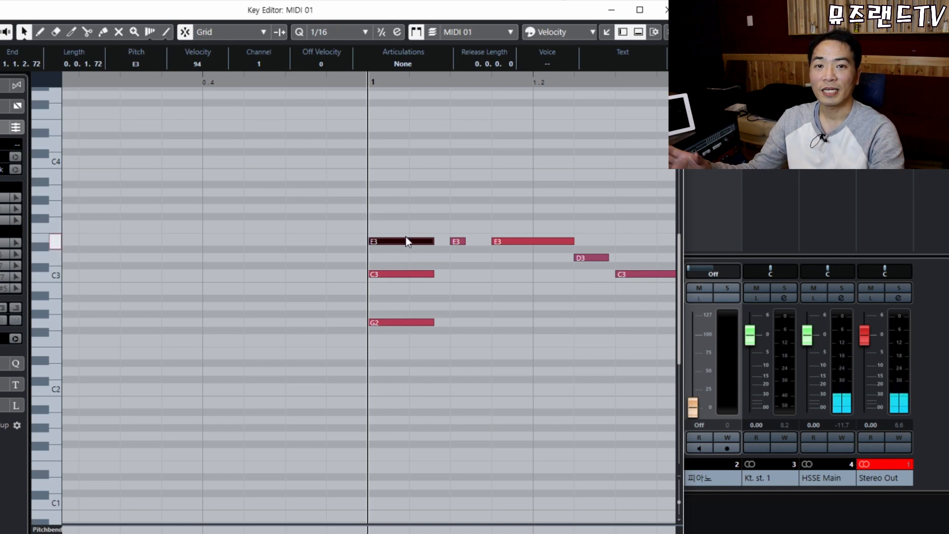
{"action": "left_click", "coordinate": [345, 220]}
{"action": "mouse_move", "coordinate": [333, 186]}
{"action": "left_mouse_down"}
{"action": "mouse_move", "coordinate": [378, 249]}
{"action": "mouse_move", "coordinate": [426, 380]}
{"action": "left_mouse_up"}
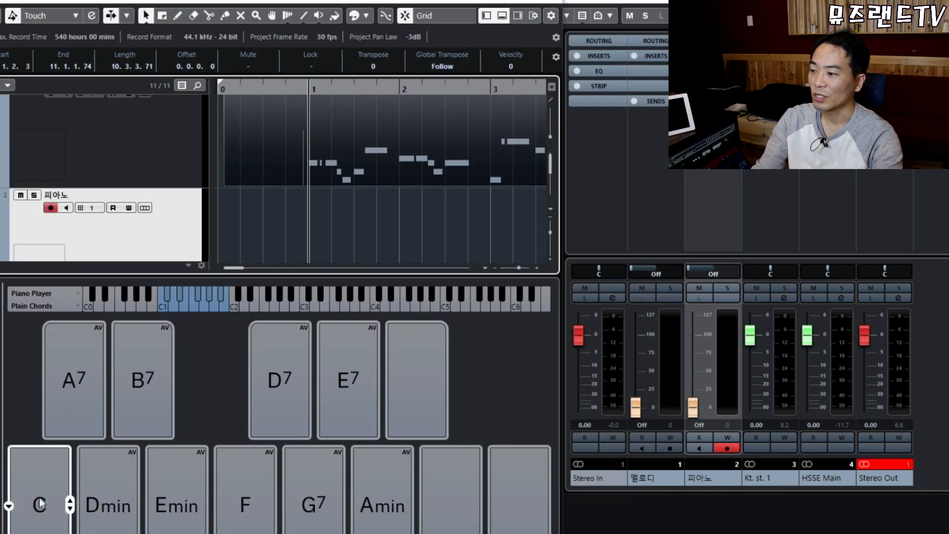
Revoice the C chord pad to G2–C3–E3 and audition it.
{"action": "left_click", "coordinate": [46, 509]}
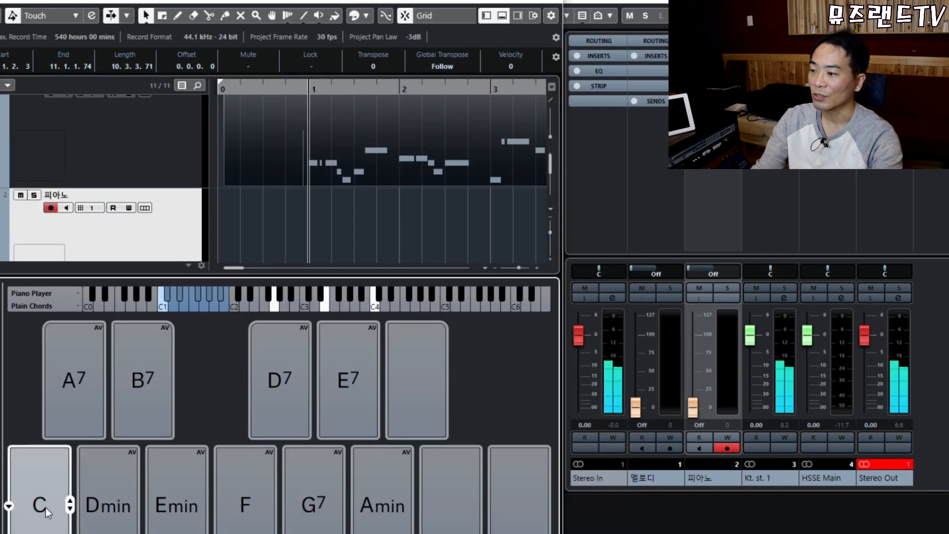
{"action": "left_click", "coordinate": [70, 512]}
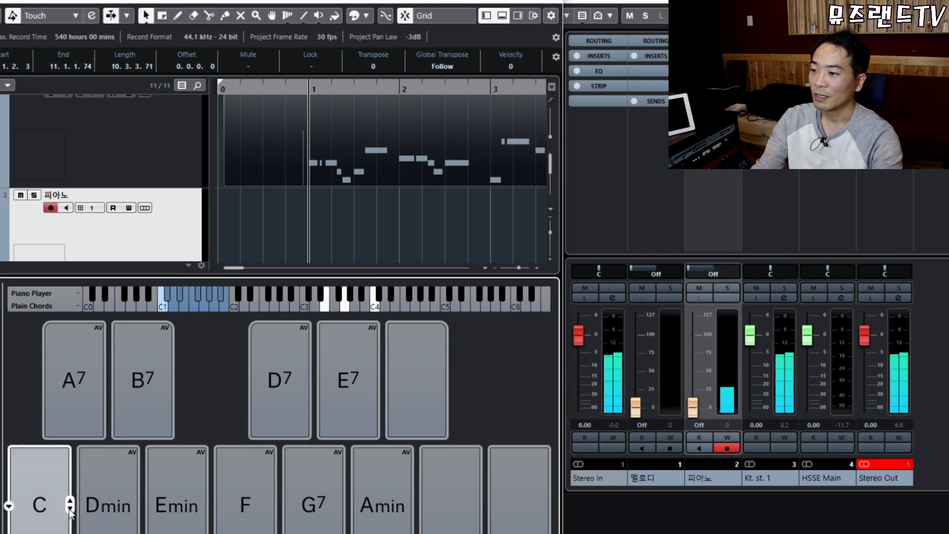
{"action": "left_click", "coordinate": [70, 513]}
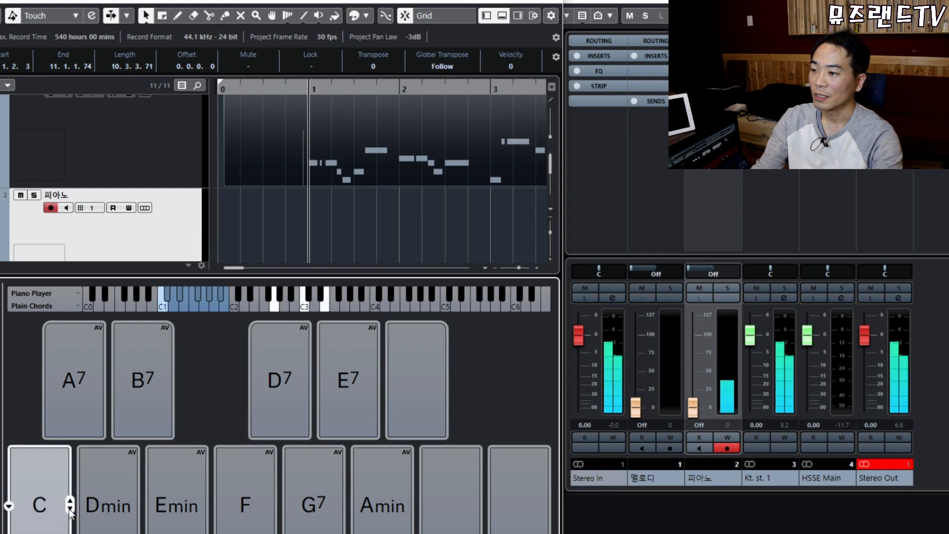
{"action": "left_click", "coordinate": [49, 494]}
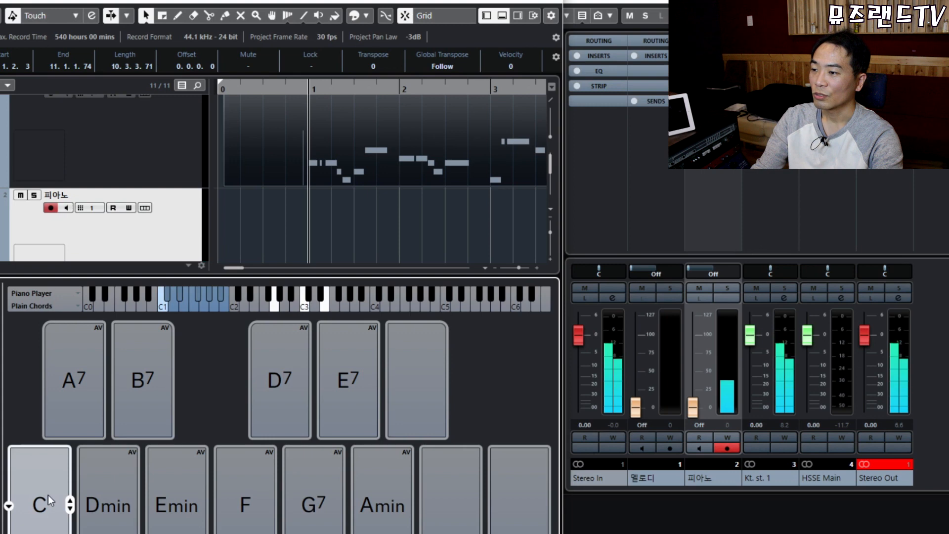
{"action": "left_click", "coordinate": [48, 494]}
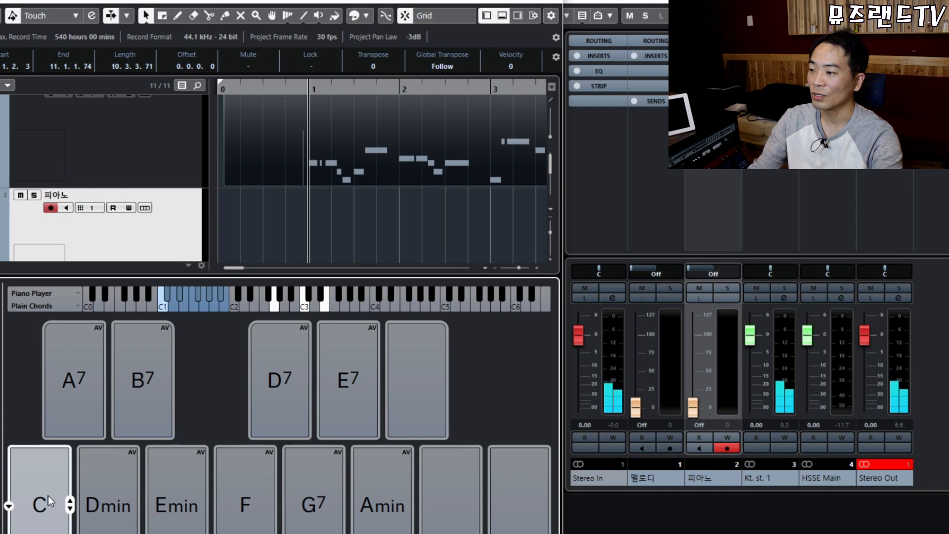
Drag the C chord pad onto the piano track at bar 1 and play it with the melody.
{"action": "left_click_drag", "start_coordinate": [56, 428], "coordinate": [307, 216]}
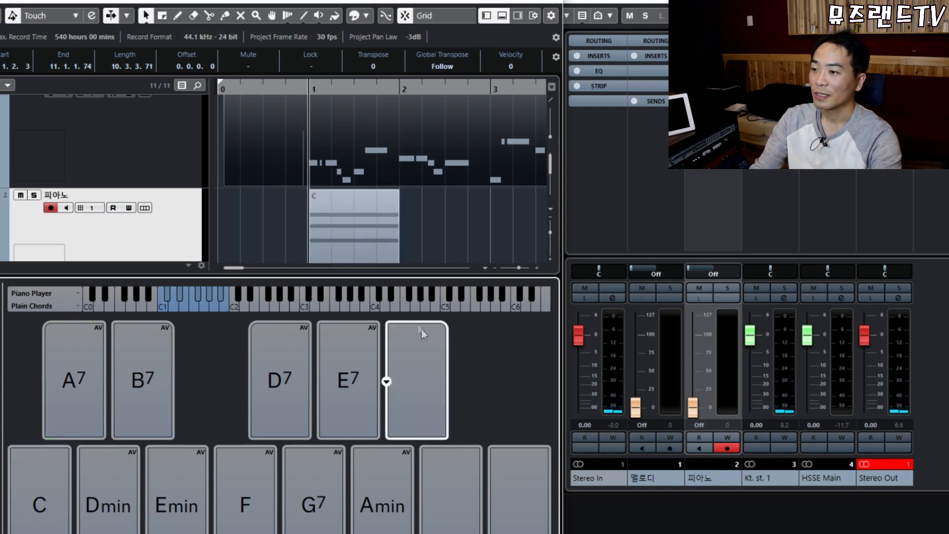
{"action": "scroll", "coordinate": [394, 227], "scroll_direction": "down", "scroll_amount": 2}
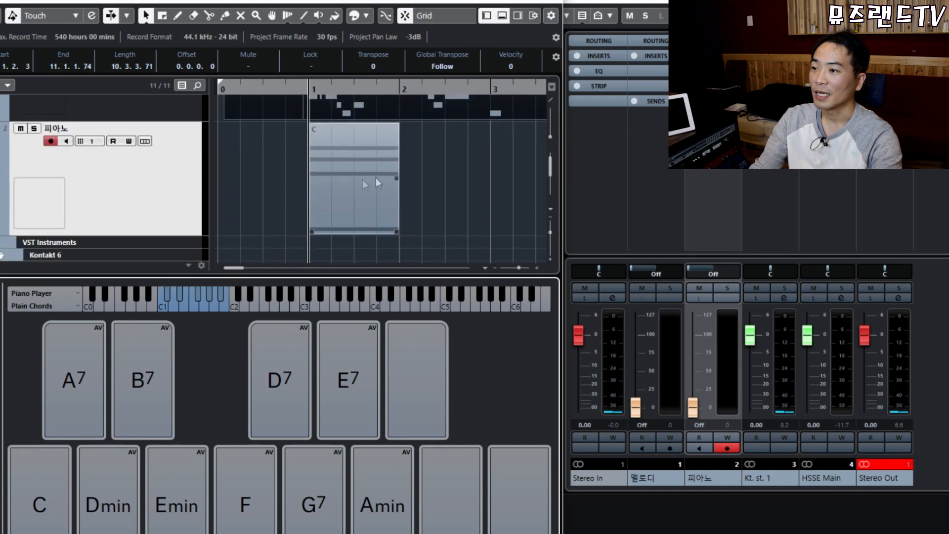
{"action": "left_click_drag", "start_coordinate": [277, 150], "coordinate": [454, 201]}
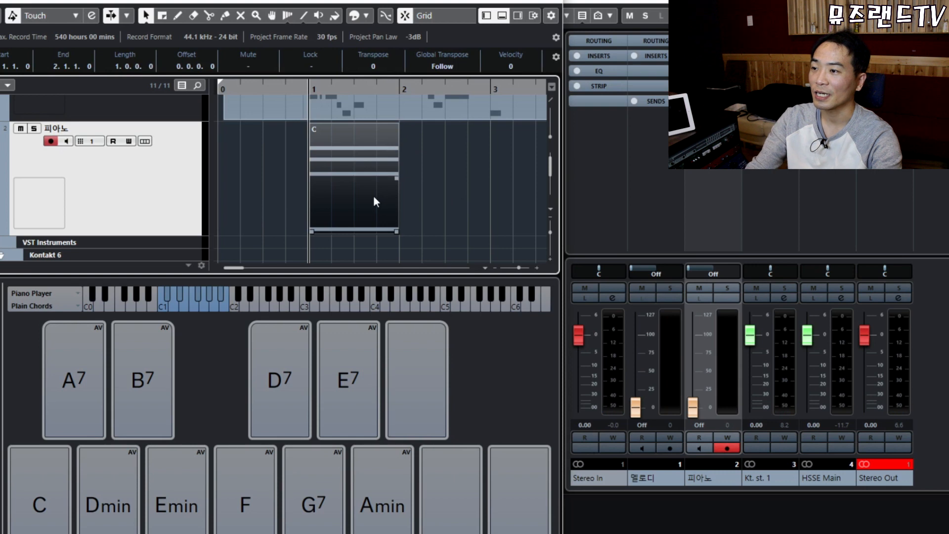
{"action": "left_click", "coordinate": [295, 171]}
{"action": "key", "text": "space"}
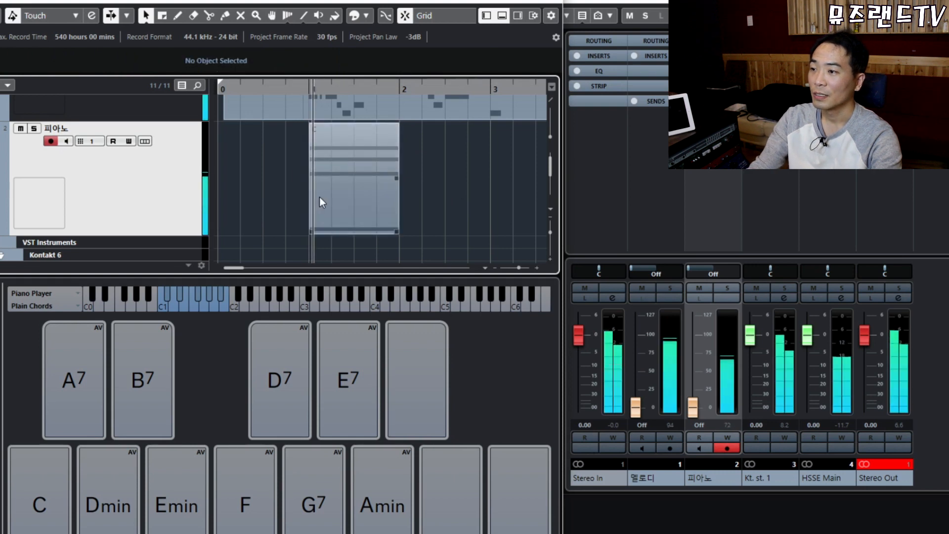
{"action": "key", "text": "space"}
{"action": "scroll", "coordinate": [381, 154], "scroll_direction": "up", "scroll_amount": 1}
{"action": "left_click", "coordinate": [371, 118]}
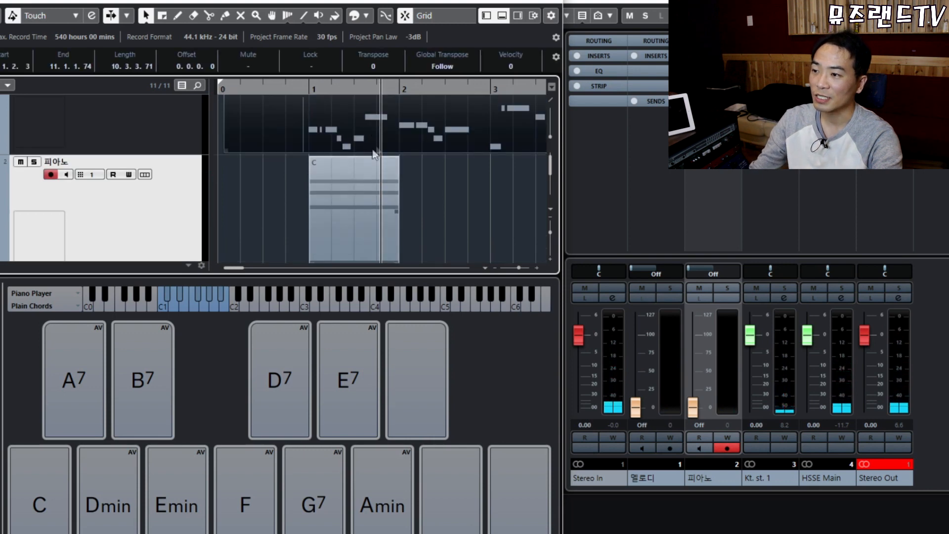
{"action": "left_click", "coordinate": [360, 188]}
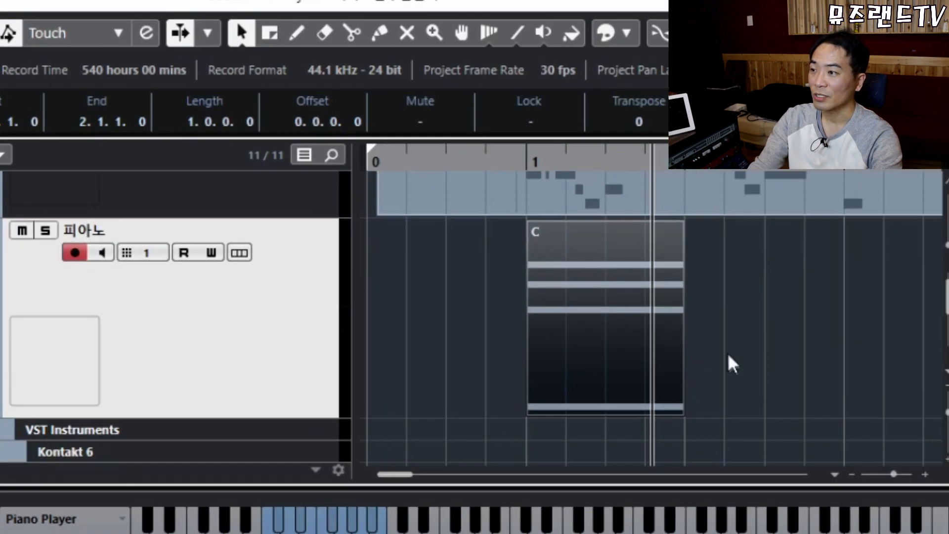
Time-stretch the C chord part so it ends at 1.3.1.0, half a bar long.
{"action": "left_click", "coordinate": [246, 42]}
{"action": "left_click", "coordinate": [246, 41]}
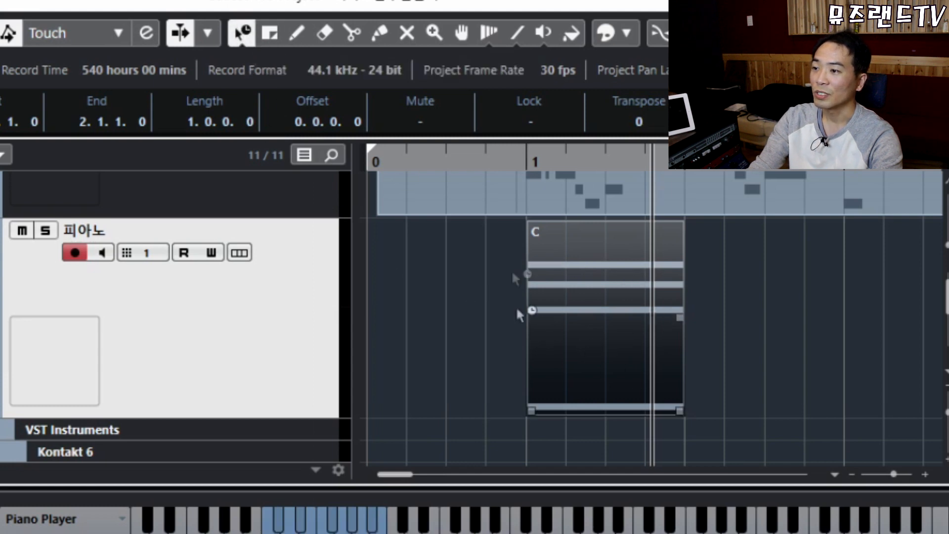
{"action": "mouse_move", "coordinate": [678, 413]}
{"action": "left_mouse_down"}
{"action": "mouse_move", "coordinate": [599, 413]}
{"action": "mouse_move", "coordinate": [680, 413]}
{"action": "left_mouse_up"}
{"action": "key", "text": "1"}
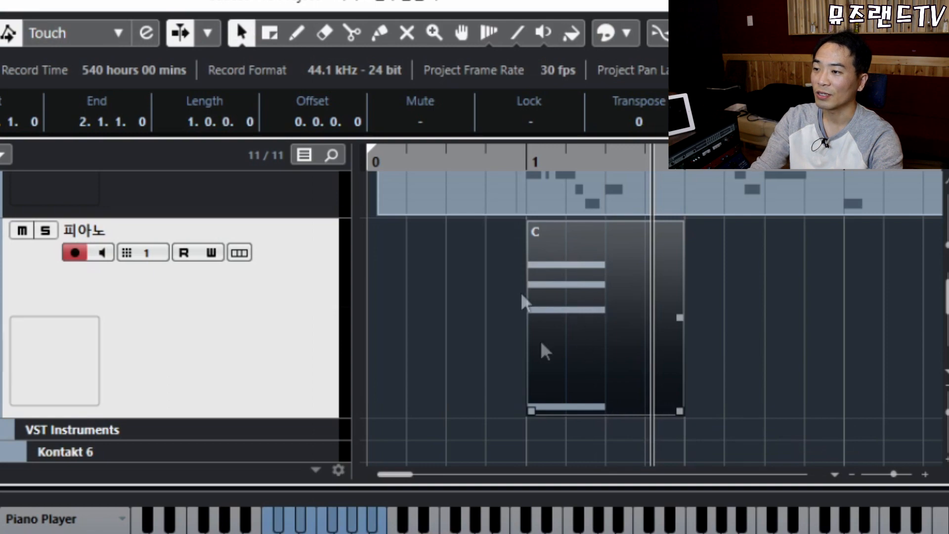
{"action": "left_click_drag", "start_coordinate": [618, 263], "coordinate": [652, 180]}
{"action": "left_click_drag", "start_coordinate": [633, 278], "coordinate": [662, 190]}
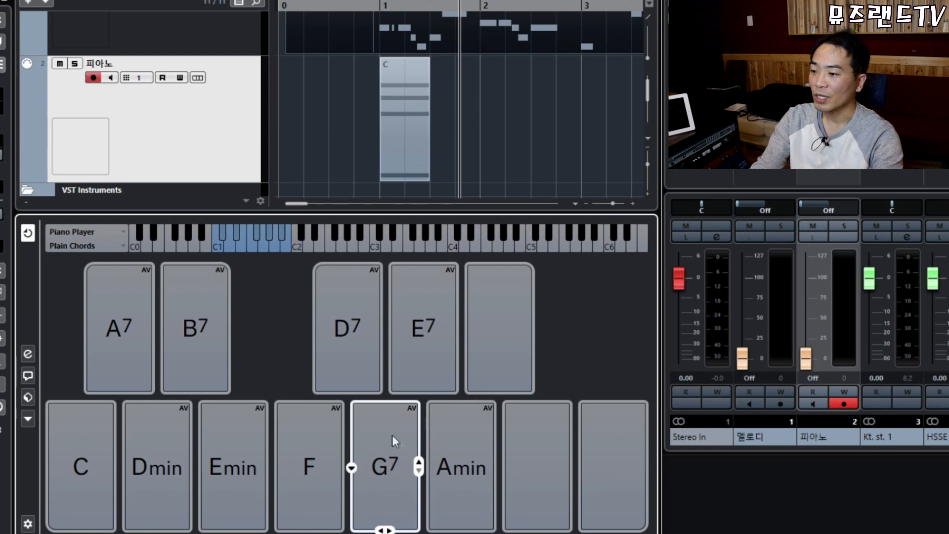
Audition the G7 and C chord pads alternately.
{"action": "left_click", "coordinate": [391, 464]}
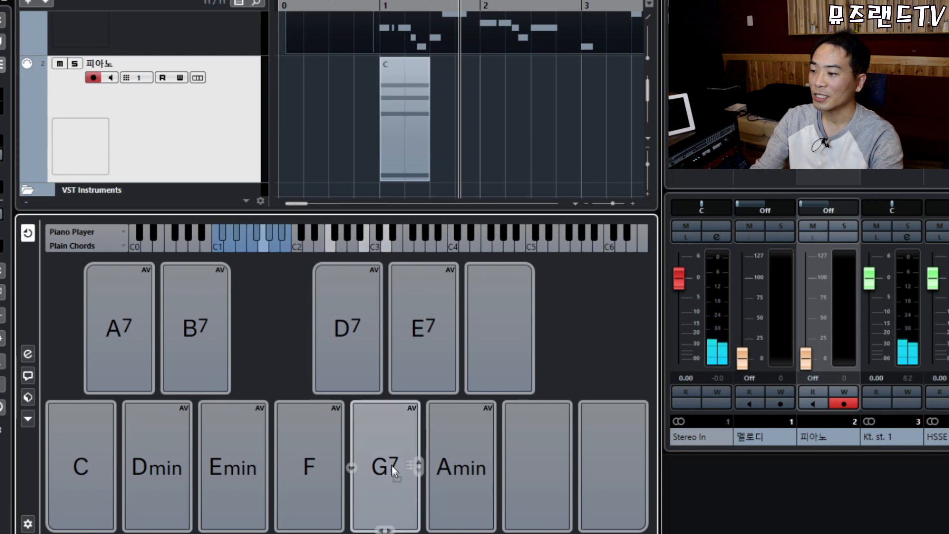
{"action": "left_click", "coordinate": [85, 468]}
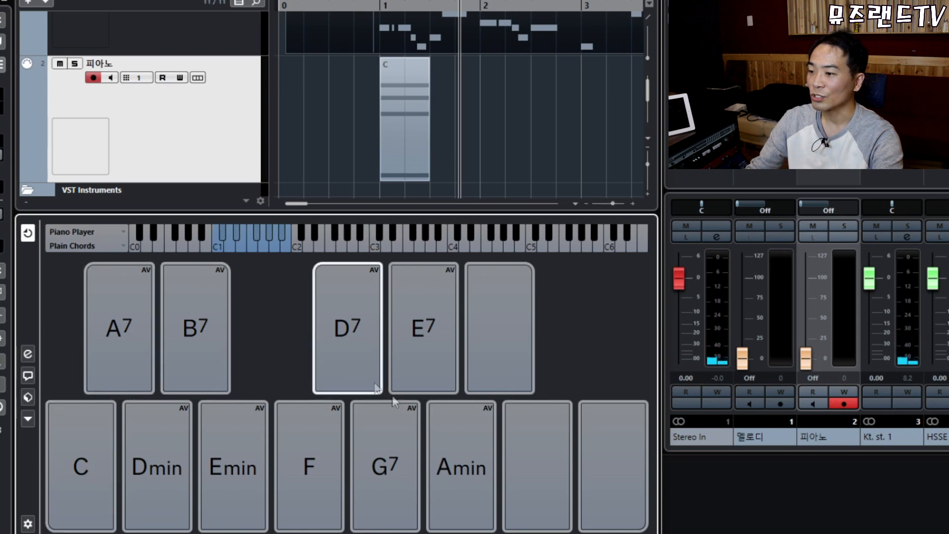
{"action": "left_click", "coordinate": [395, 463]}
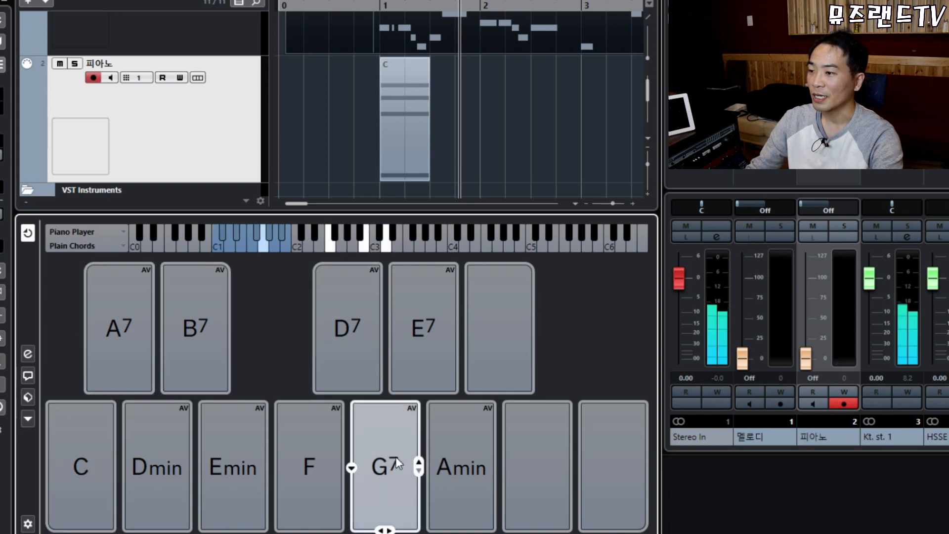
{"action": "left_click", "coordinate": [393, 465]}
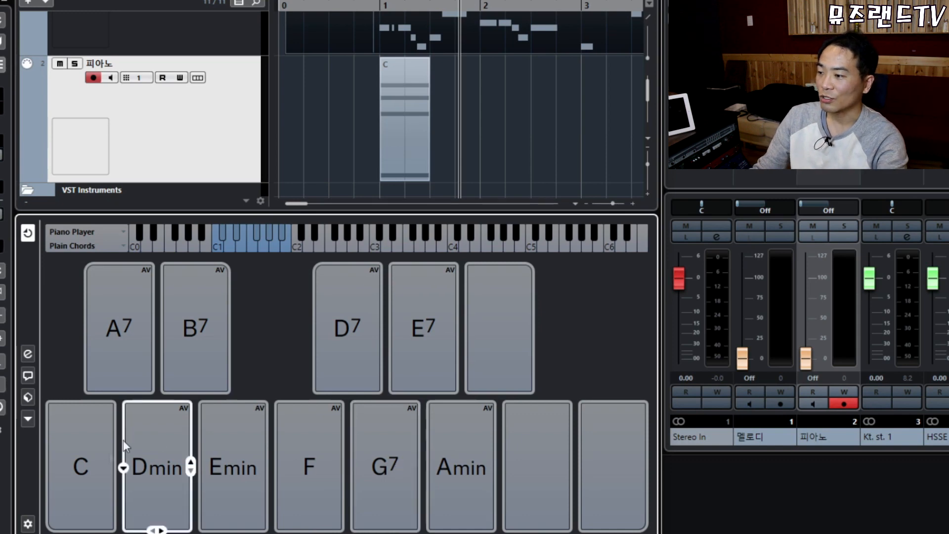
{"action": "left_click", "coordinate": [83, 457]}
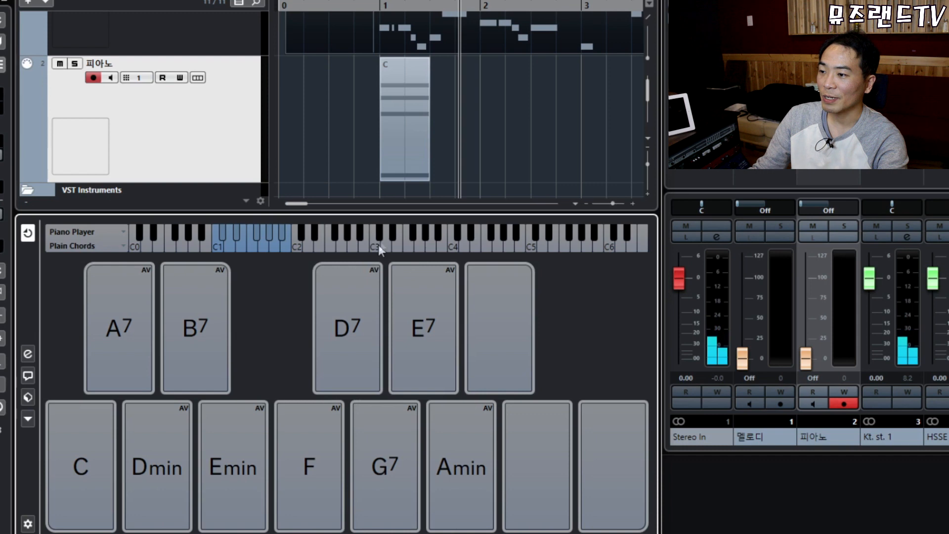
{"action": "left_click", "coordinate": [388, 466]}
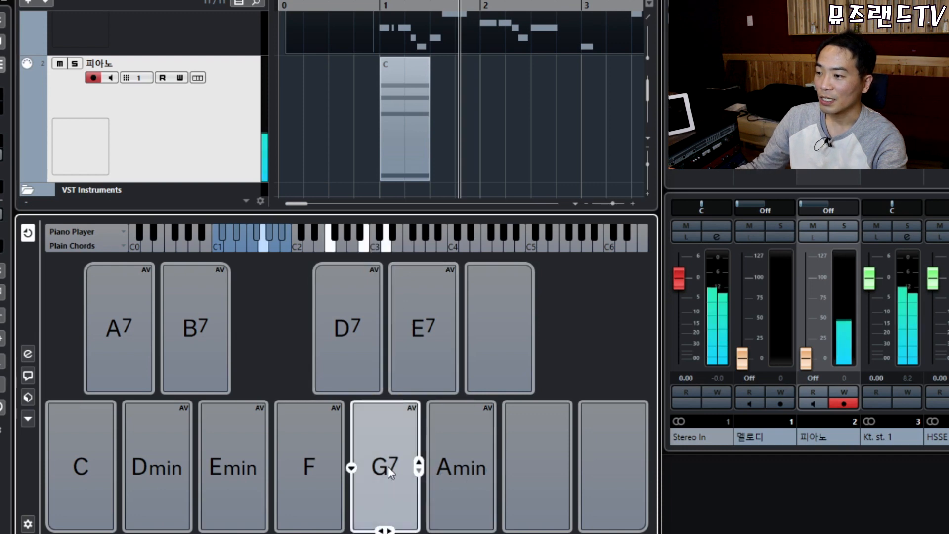
Place the G7 chord right after the C part and time-stretch it to length 0.2.0.0.
{"action": "left_click_drag", "start_coordinate": [387, 466], "coordinate": [430, 95]}
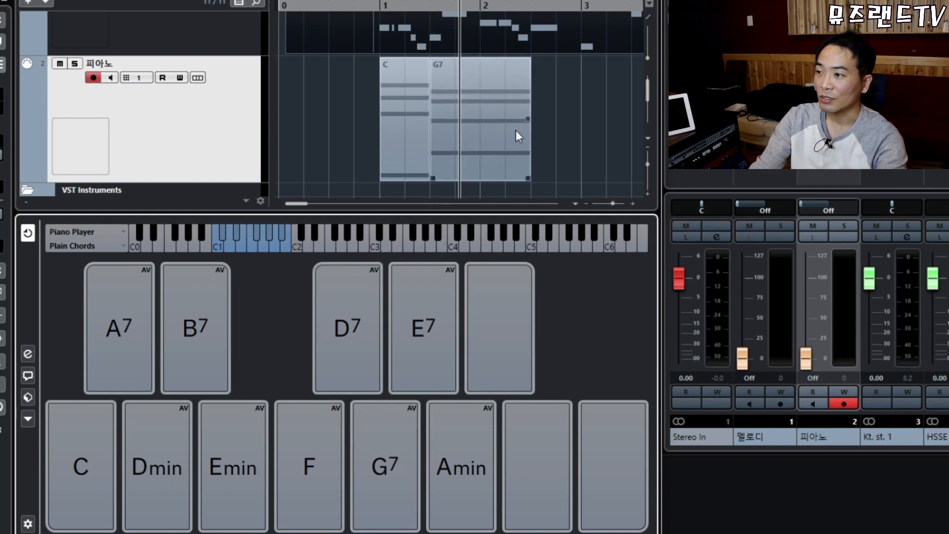
{"action": "key", "text": "1"}
{"action": "key", "text": "1"}
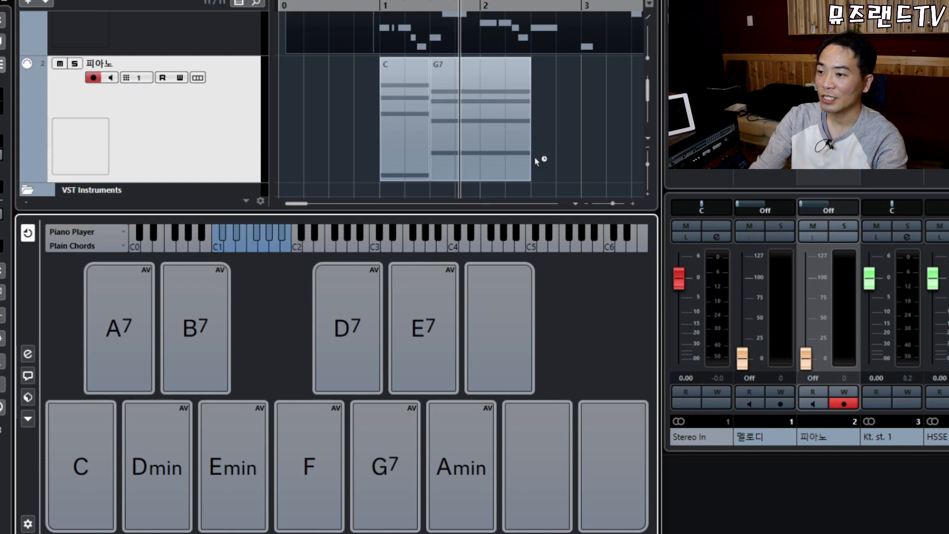
{"action": "left_click_drag", "start_coordinate": [529, 177], "coordinate": [478, 179]}
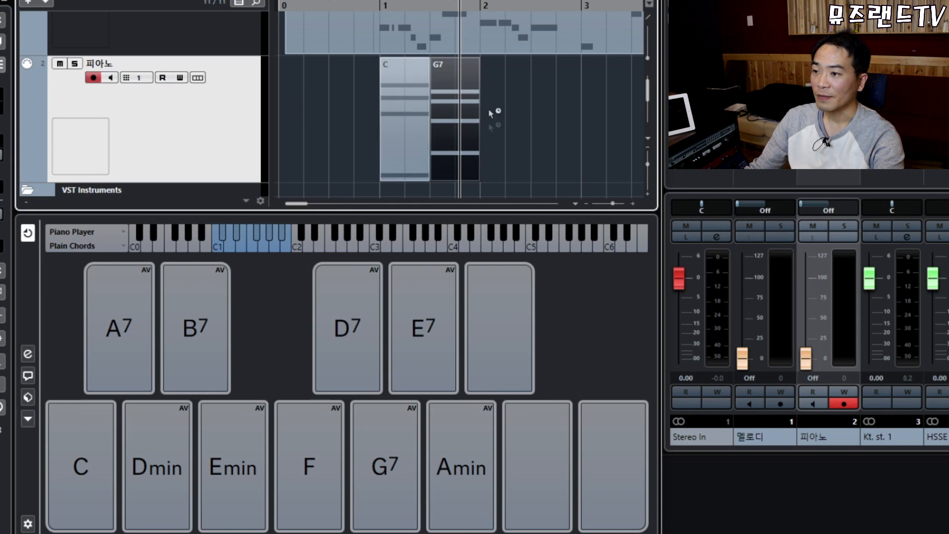
Audition the F and G7 chord pads.
{"action": "left_click", "coordinate": [307, 463]}
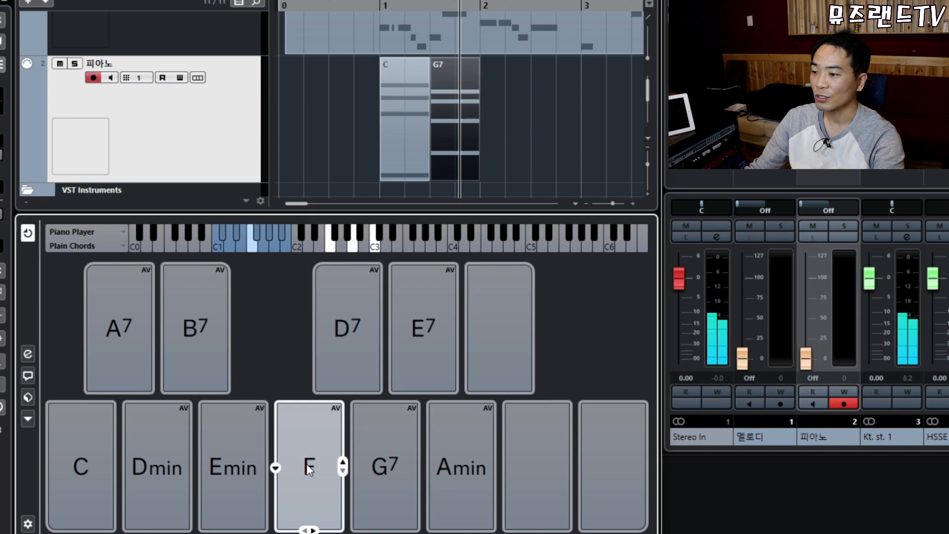
{"action": "left_click", "coordinate": [387, 464]}
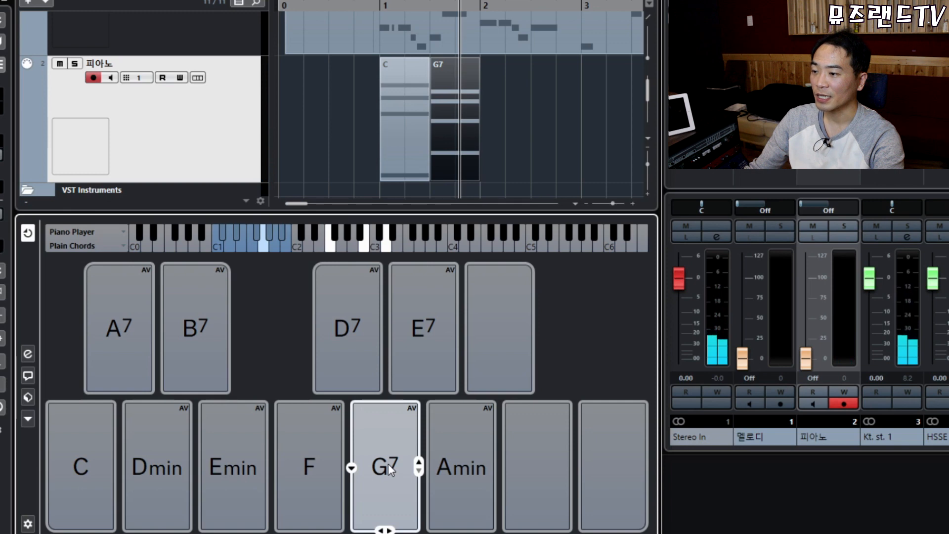
{"action": "left_click", "coordinate": [319, 459]}
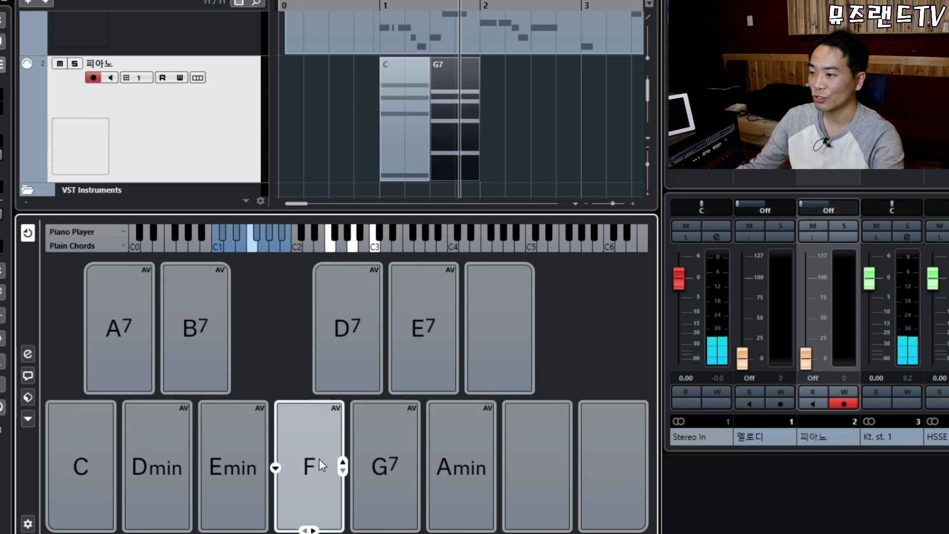
Shorten the F chord to half a bar and add a matching half-bar C chord after it.
{"action": "scroll", "coordinate": [445, 99], "scroll_direction": "down", "scroll_amount": 1}
{"action": "left_click_drag", "start_coordinate": [488, 131], "coordinate": [485, 132]}
{"action": "left_click_drag", "start_coordinate": [578, 165], "coordinate": [528, 166]}
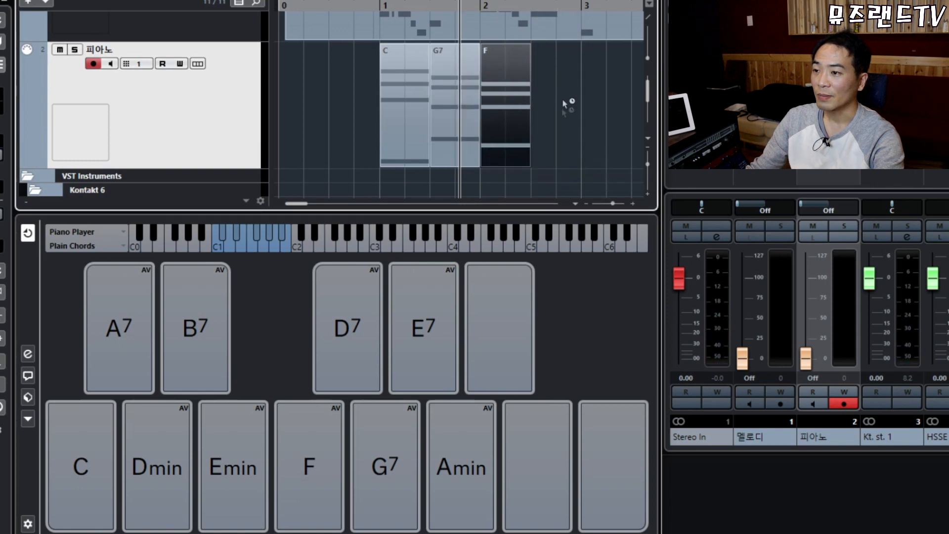
{"action": "left_click_drag", "start_coordinate": [74, 482], "coordinate": [531, 108]}
{"action": "left_click_drag", "start_coordinate": [629, 162], "coordinate": [582, 162]}
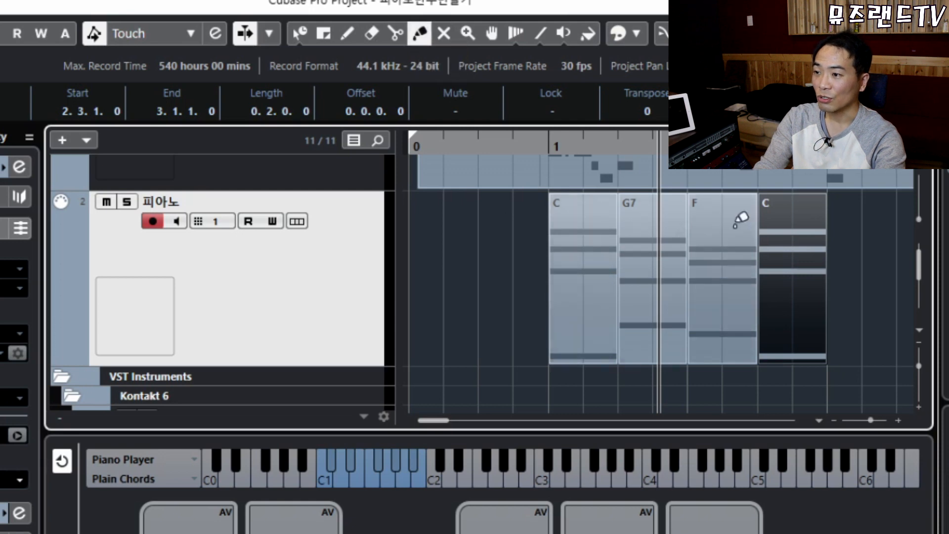
Glue the G7, F and last C chords into the C part and open its notes zoomed in.
{"action": "left_click", "coordinate": [596, 280]}
{"action": "left_click", "coordinate": [595, 280]}
{"action": "left_click", "coordinate": [599, 277]}
{"action": "key", "text": "1"}
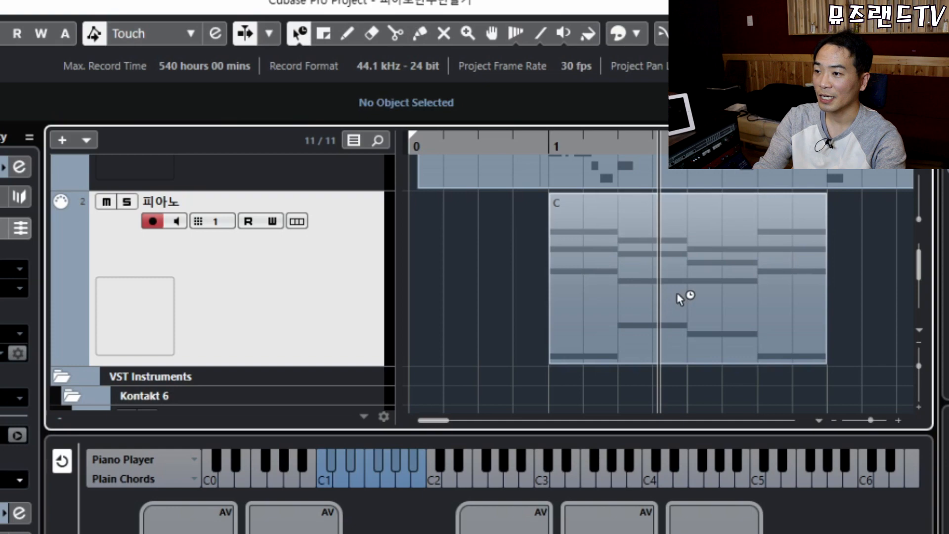
{"action": "double_click", "coordinate": [676, 290]}
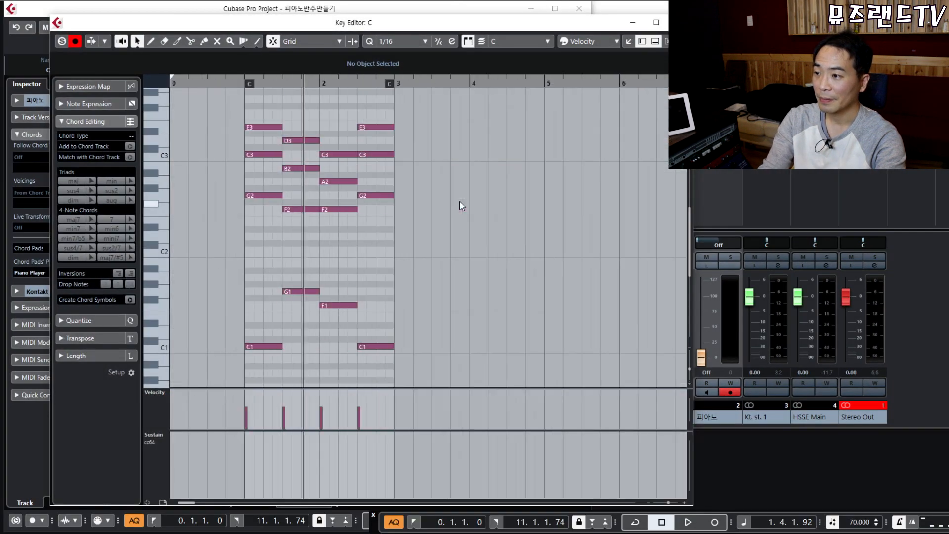
{"action": "key", "text": "h"}
{"action": "key", "text": "h"}
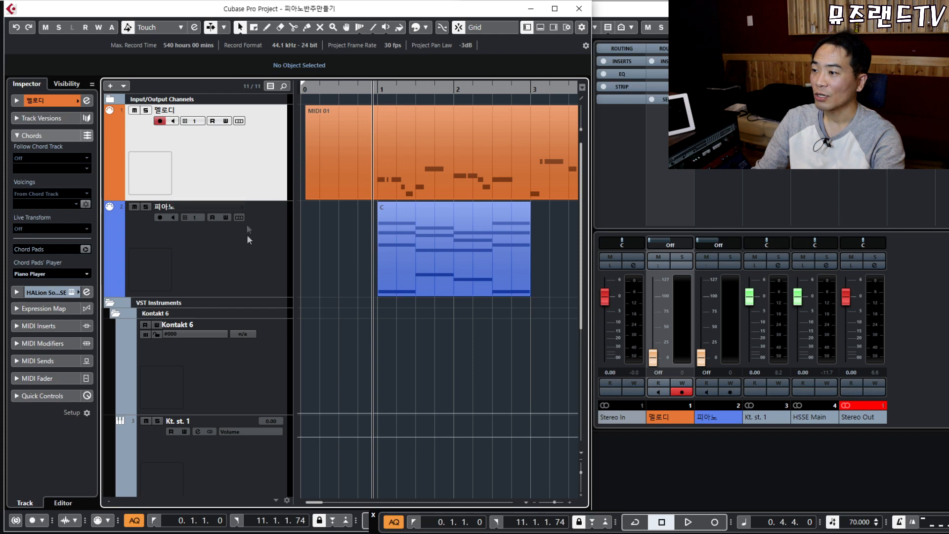
Open the melody and piano parts together in the Key Editor.
{"action": "left_click", "coordinate": [246, 253]}
{"action": "left_click", "coordinate": [260, 157]}
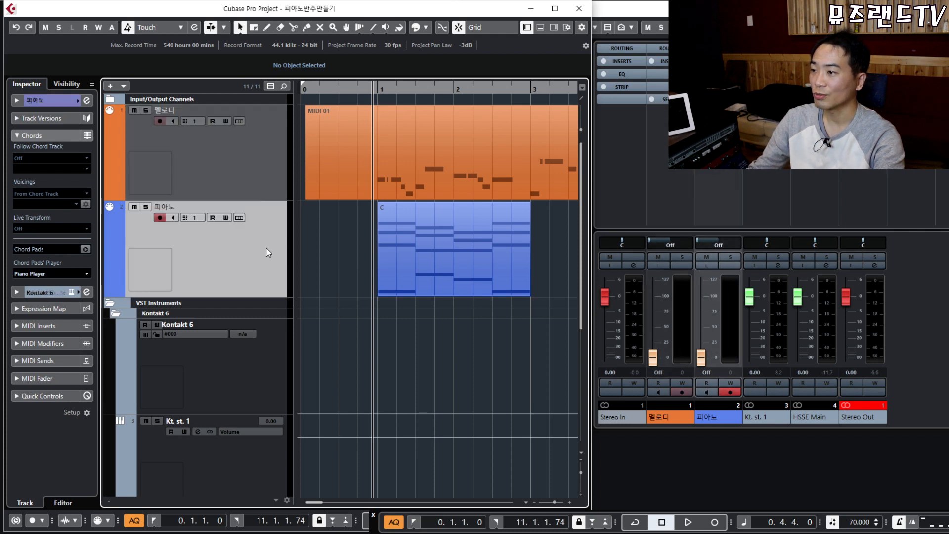
{"action": "left_click_drag", "start_coordinate": [330, 255], "coordinate": [511, 139]}
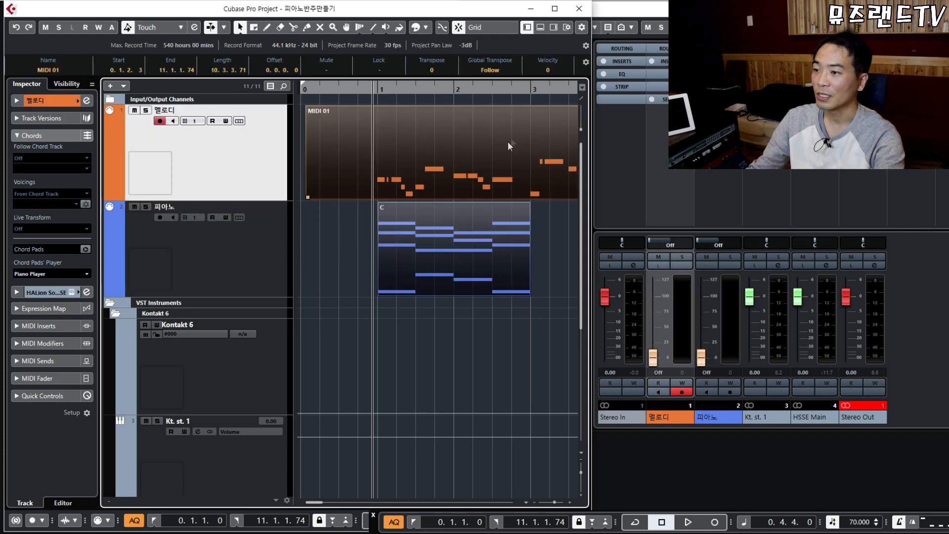
{"action": "double_click", "coordinate": [400, 119]}
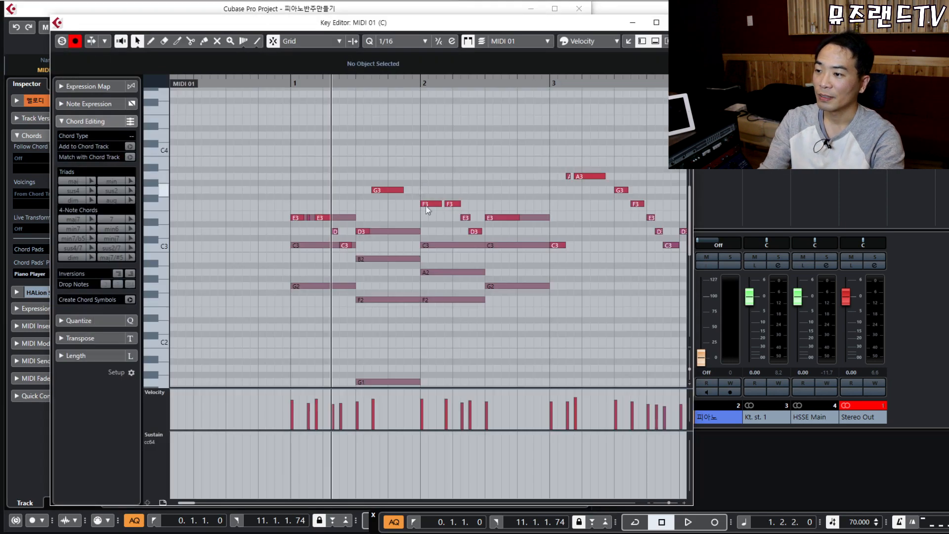
Colour the notes by Part and move the editor aside to reveal the track list.
{"action": "left_click", "coordinate": [585, 43]}
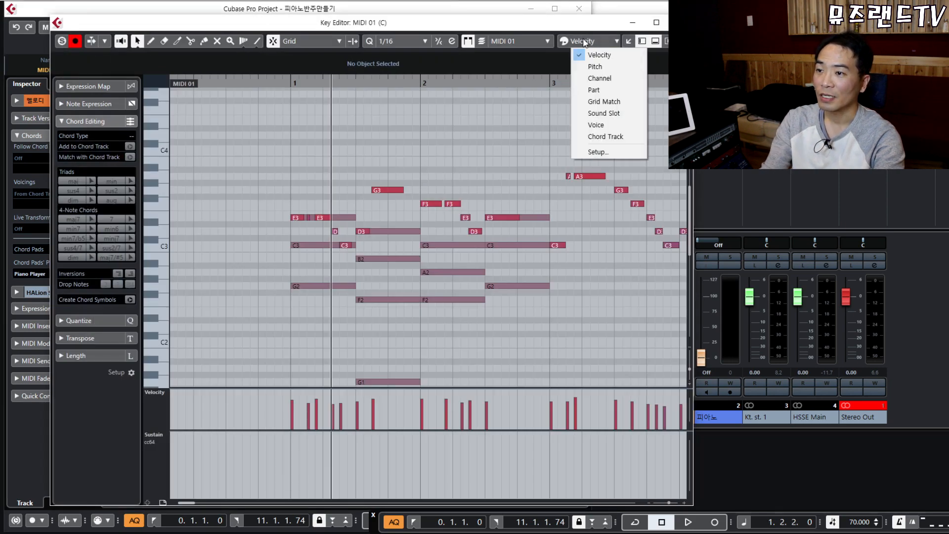
{"action": "left_click", "coordinate": [602, 92]}
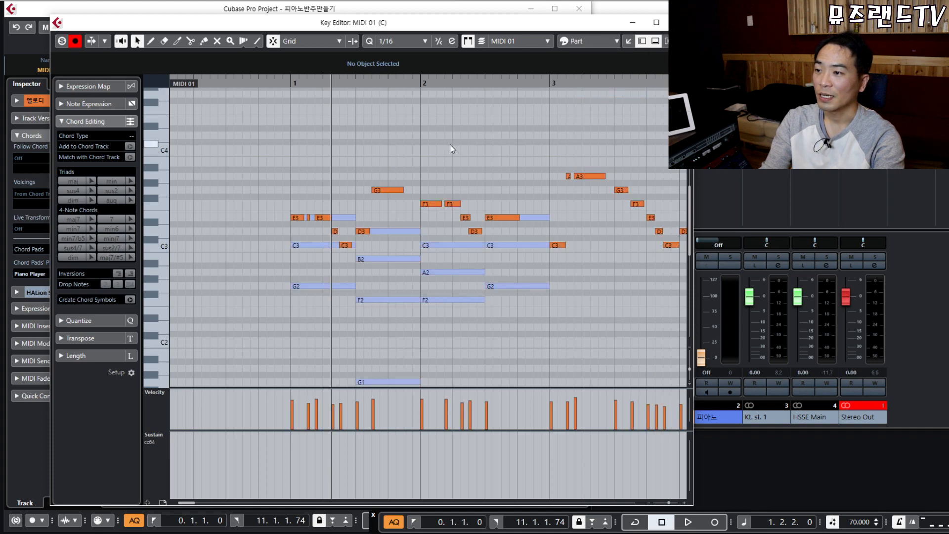
{"action": "left_click_drag", "start_coordinate": [400, 26], "coordinate": [565, 30]}
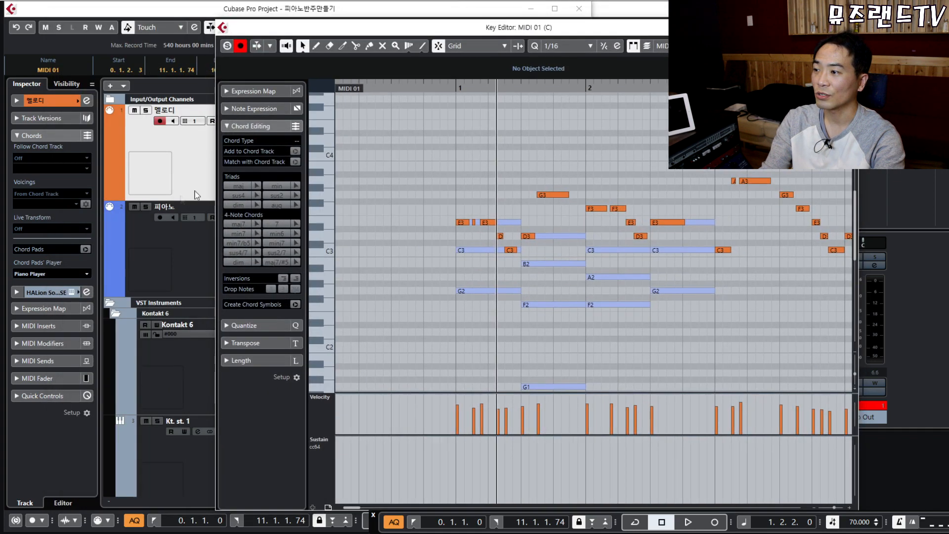
Raise the first chord's E3 to F3, return it to E3, and play from the ruler.
{"action": "left_click", "coordinate": [602, 250]}
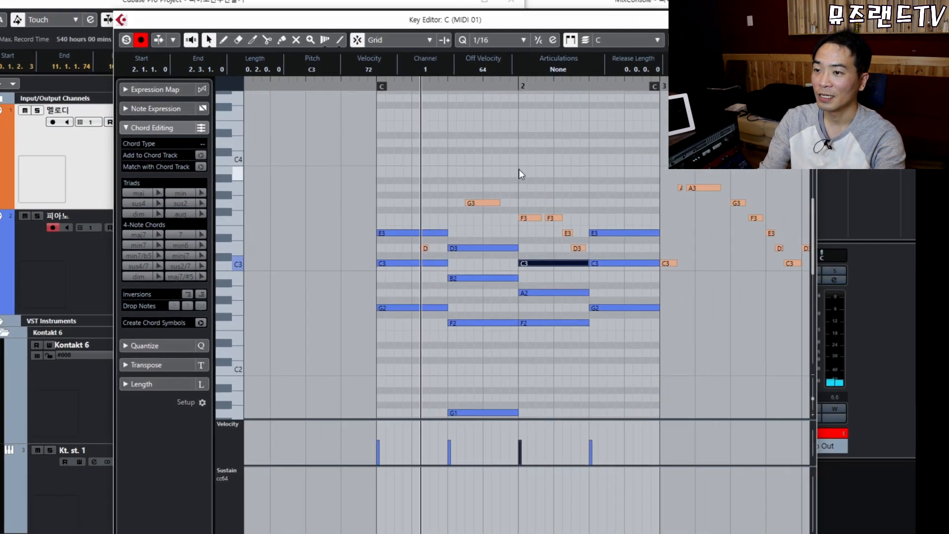
{"action": "key", "text": "h"}
{"action": "key", "text": "h"}
{"action": "key", "text": "h"}
{"action": "key", "text": "g"}
{"action": "key", "text": "g"}
{"action": "scroll", "coordinate": [346, 198], "scroll_direction": "down", "scroll_amount": 2}
{"action": "left_click", "coordinate": [329, 177]}
{"action": "key", "text": "Up"}
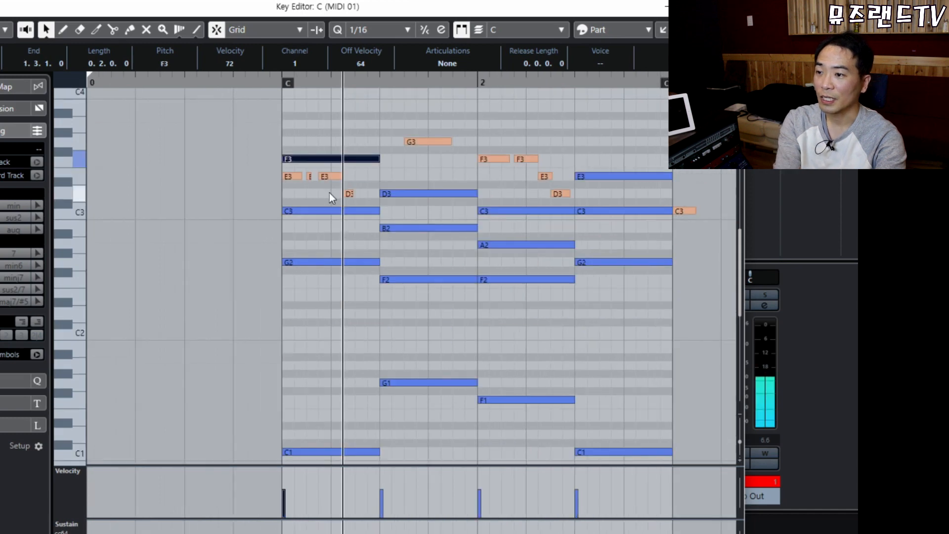
{"action": "left_click", "coordinate": [355, 142]}
{"action": "left_click_drag", "start_coordinate": [369, 159], "coordinate": [370, 176]}
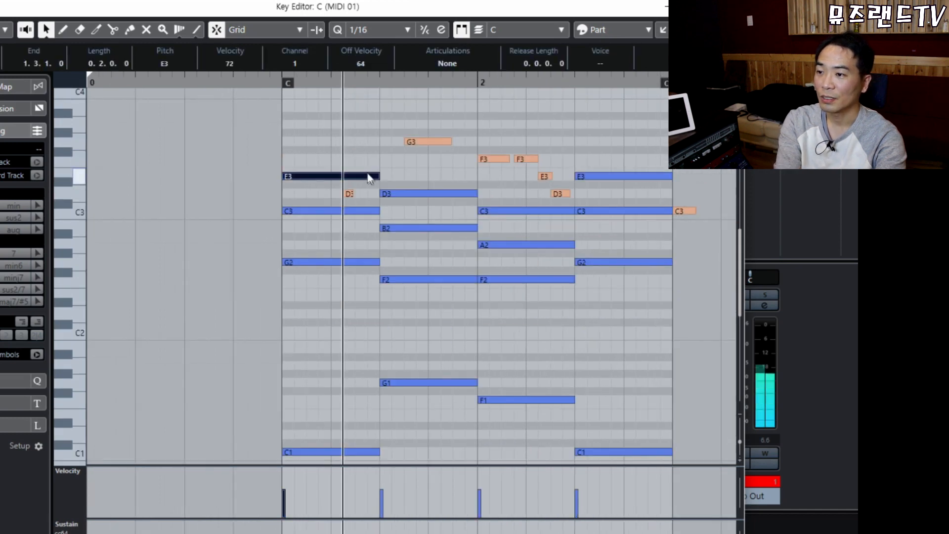
{"action": "left_click", "coordinate": [360, 127]}
{"action": "left_click", "coordinate": [275, 82]}
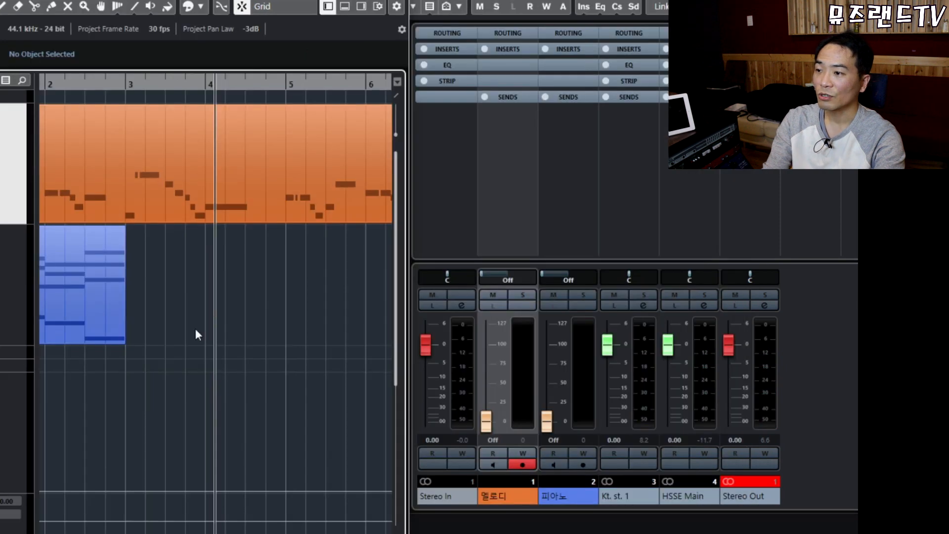
Open the orange melody part in the Key Editor and zoom in around the playhead.
{"action": "left_click", "coordinate": [202, 184]}
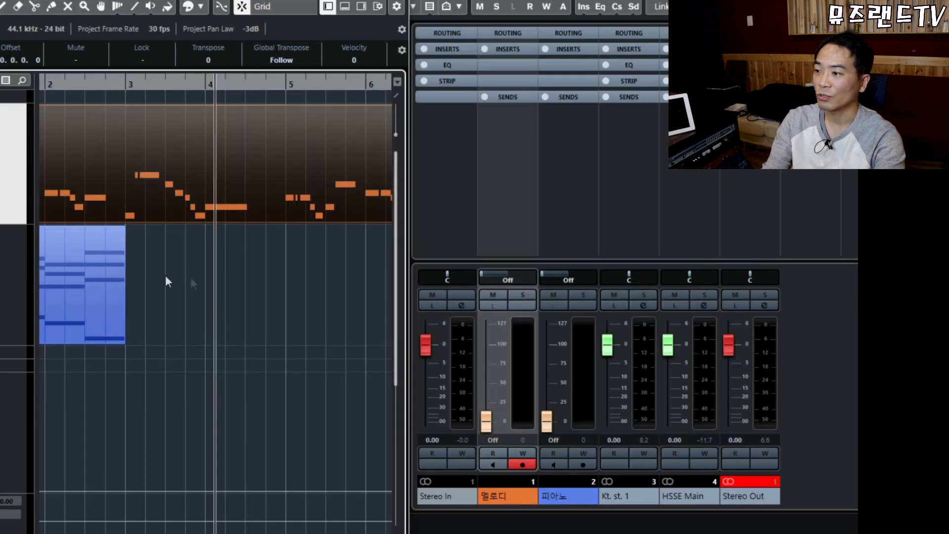
{"action": "left_click", "coordinate": [233, 316]}
{"action": "double_click", "coordinate": [174, 173]}
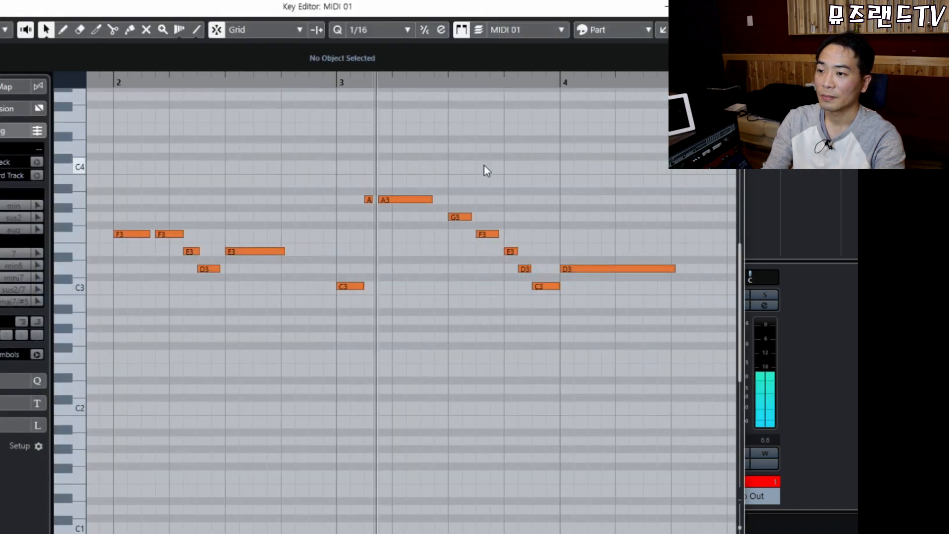
{"action": "left_click_drag", "start_coordinate": [533, 155], "coordinate": [539, 163]}
{"action": "key", "text": "h"}
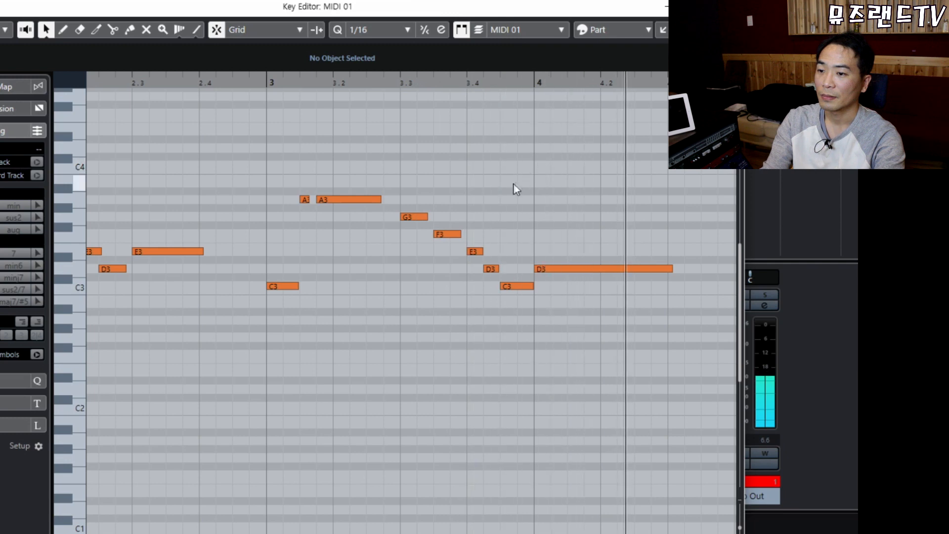
Stop playback and select bar 3's two A3 notes together with the C3 note.
{"action": "key", "text": "space"}
{"action": "left_click", "coordinate": [283, 286]}
{"action": "left_click", "coordinate": [296, 167]}
{"action": "left_click_drag", "start_coordinate": [317, 192], "coordinate": [324, 225]}
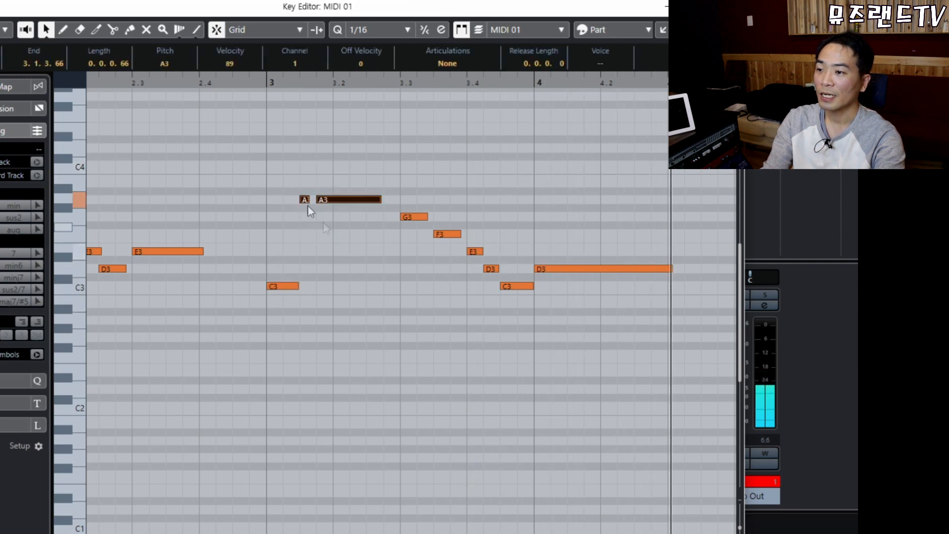
{"action": "left_click_drag", "start_coordinate": [266, 154], "coordinate": [335, 319]}
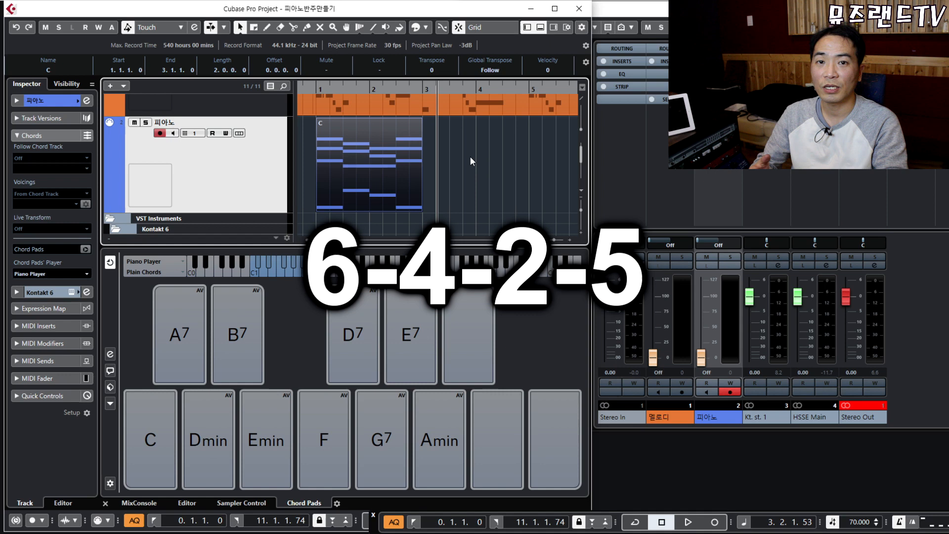
Place Amin and F chords at bar 3 on the piano track.
{"action": "left_click", "coordinate": [470, 156]}
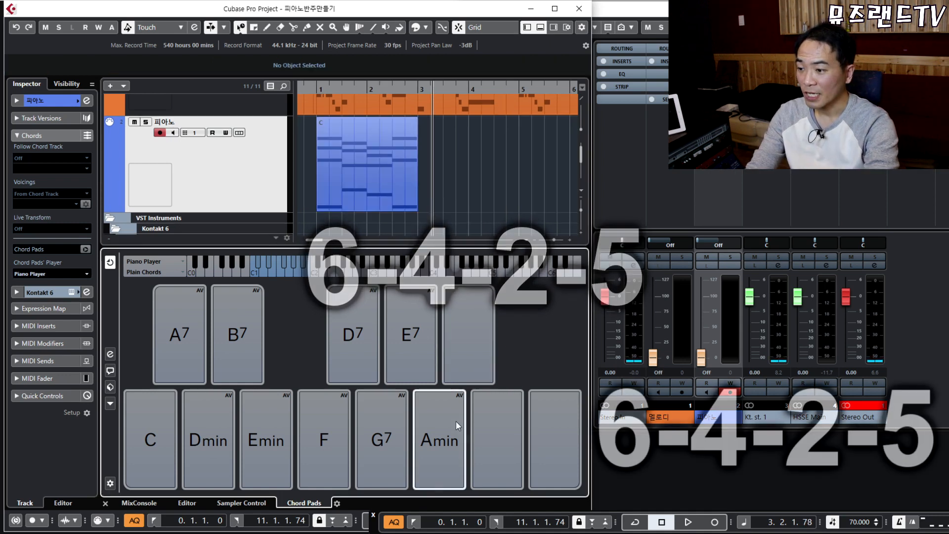
{"action": "left_click", "coordinate": [440, 436]}
{"action": "left_click_drag", "start_coordinate": [440, 436], "coordinate": [422, 166]}
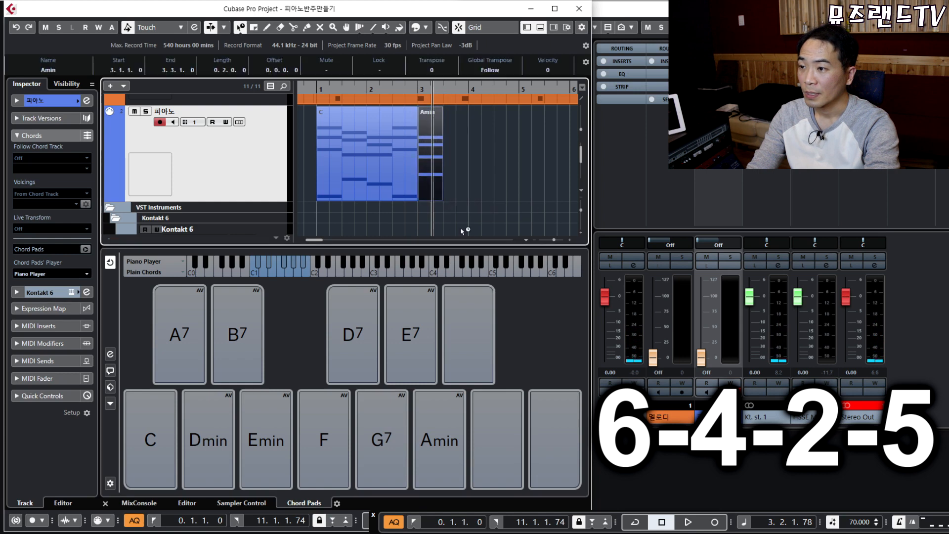
{"action": "left_click_drag", "start_coordinate": [333, 414], "coordinate": [469, 212]}
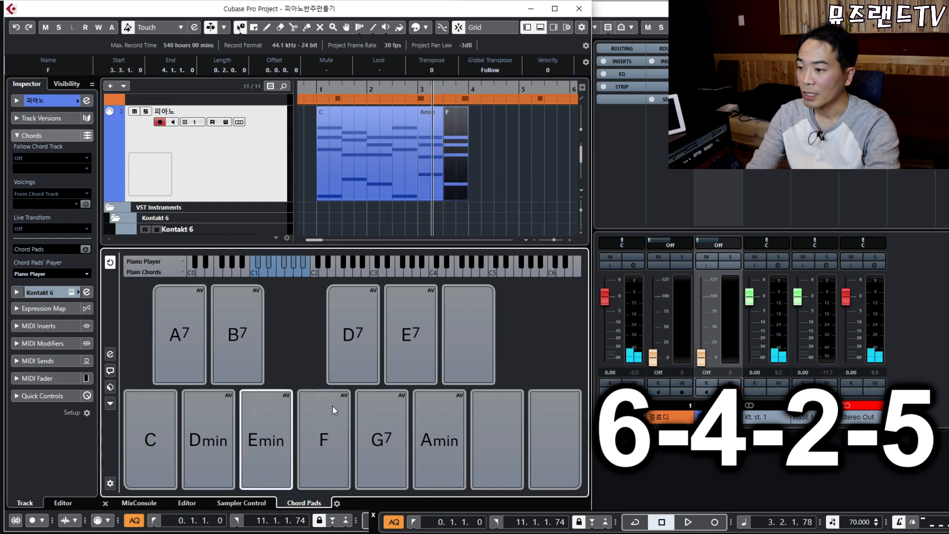
Audition the chord pads, then place Dmin and G7 chords in bar 4.
{"action": "left_click", "coordinate": [165, 433]}
{"action": "left_click", "coordinate": [210, 429]}
{"action": "left_click", "coordinate": [256, 439]}
{"action": "left_click", "coordinate": [316, 435]}
{"action": "left_click", "coordinate": [397, 435]}
{"action": "left_click", "coordinate": [431, 438]}
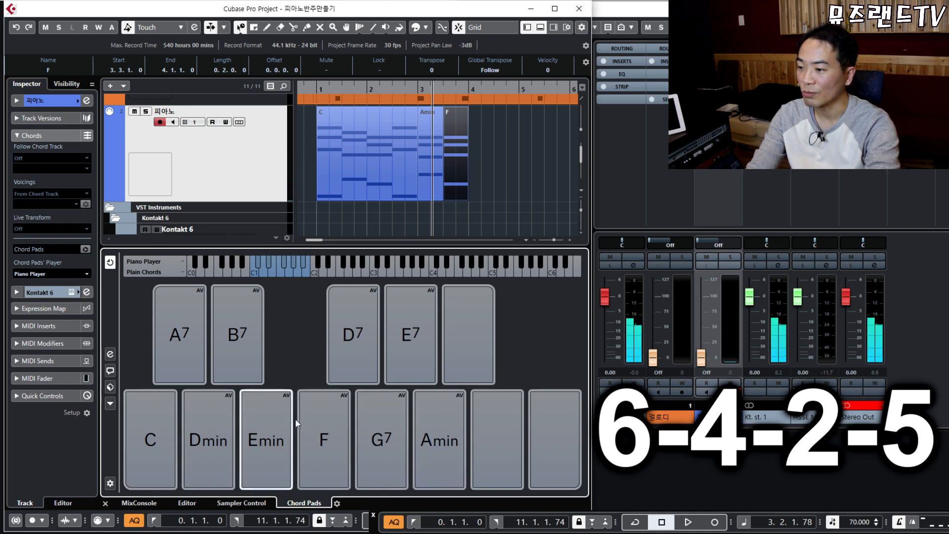
{"action": "left_click", "coordinate": [447, 457]}
{"action": "left_click", "coordinate": [323, 439]}
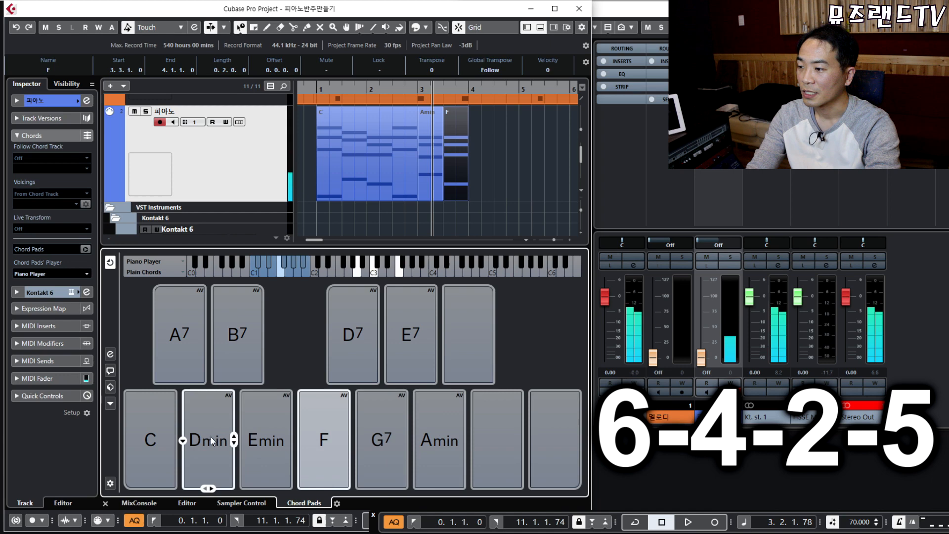
{"action": "left_click", "coordinate": [212, 453]}
{"action": "left_click_drag", "start_coordinate": [204, 447], "coordinate": [476, 156]}
{"action": "left_click", "coordinate": [378, 440]}
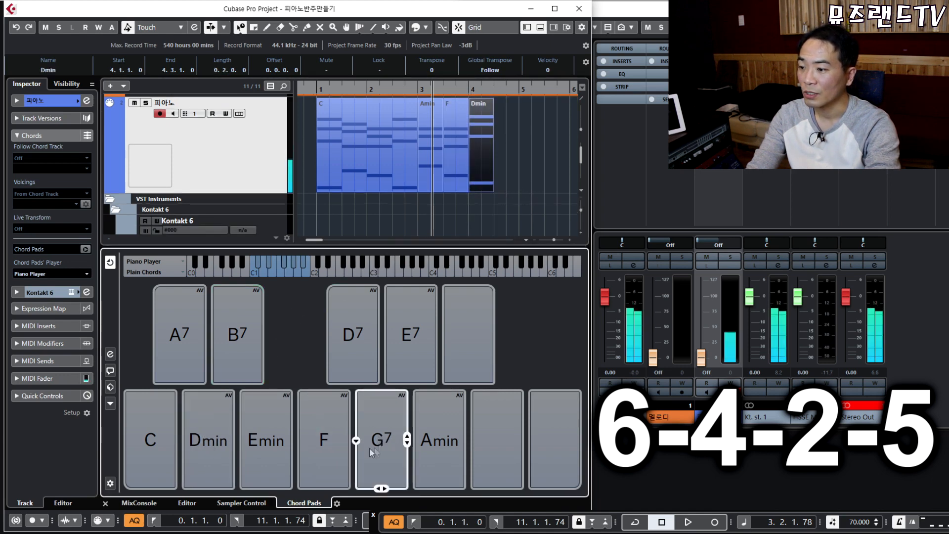
{"action": "left_click_drag", "start_coordinate": [384, 443], "coordinate": [531, 219]}
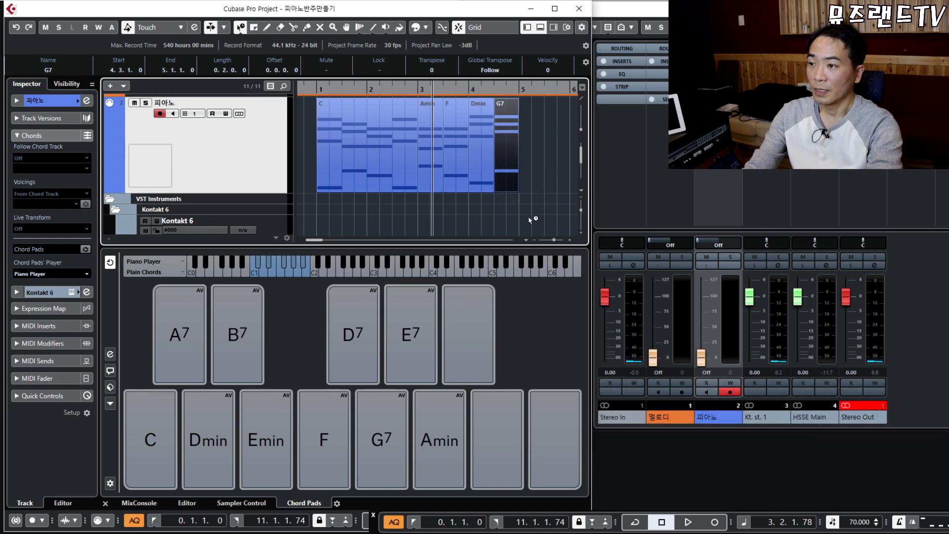
Glue the Amin, F, Dmin and G7 chords onto the C part.
{"action": "left_click", "coordinate": [398, 141]}
{"action": "left_click", "coordinate": [411, 139]}
{"action": "left_click", "coordinate": [426, 138]}
{"action": "left_click", "coordinate": [442, 135]}
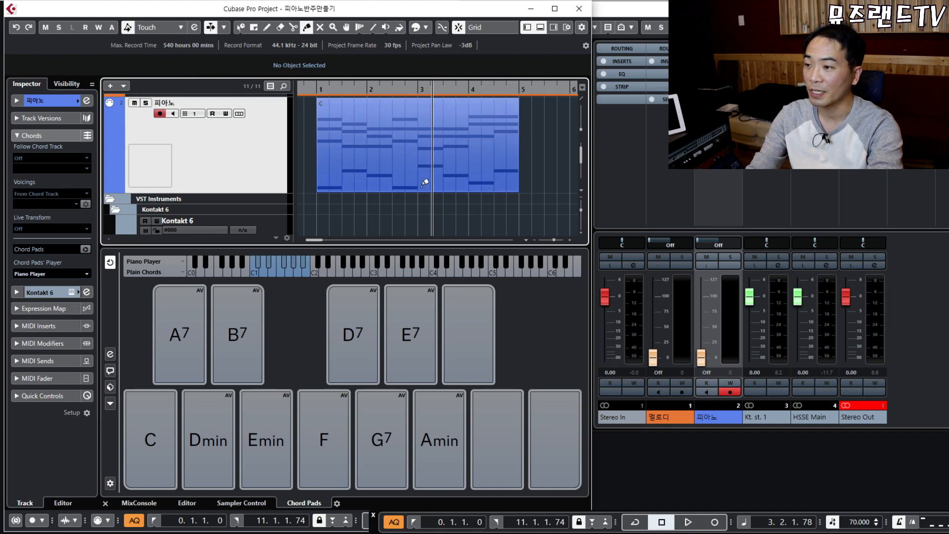
{"action": "left_click_drag", "start_coordinate": [551, 209], "coordinate": [362, 122]}
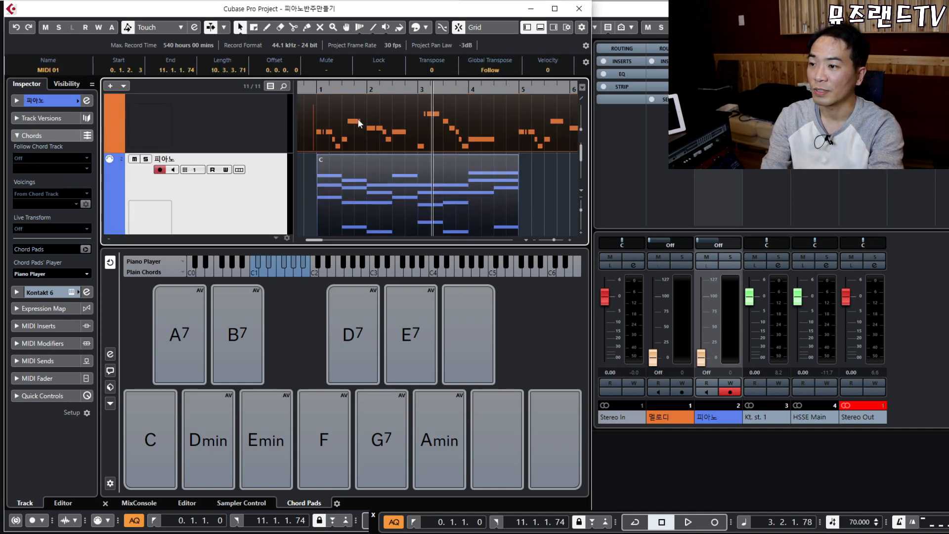
Open the parts in the Key Editor and play the accompaniment back, then stop.
{"action": "double_click", "coordinate": [359, 124]}
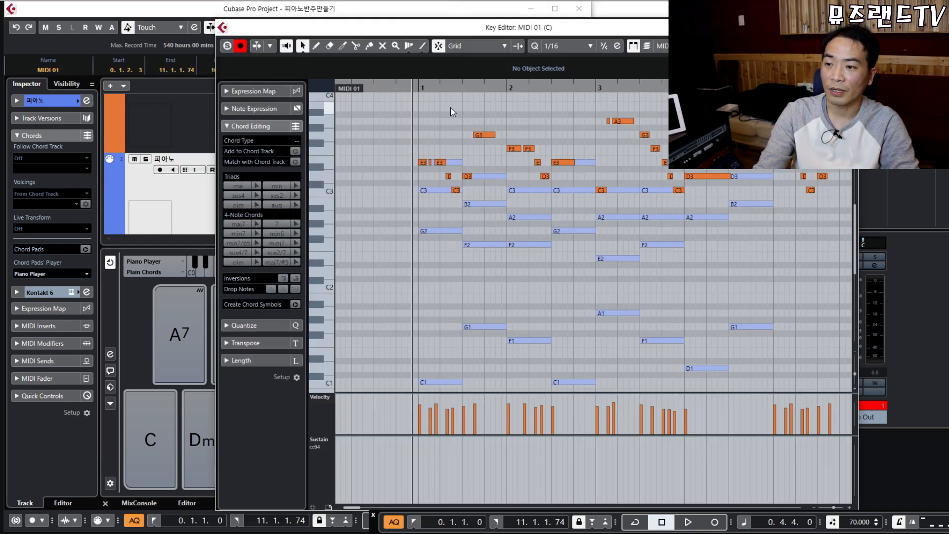
{"action": "key", "text": "space"}
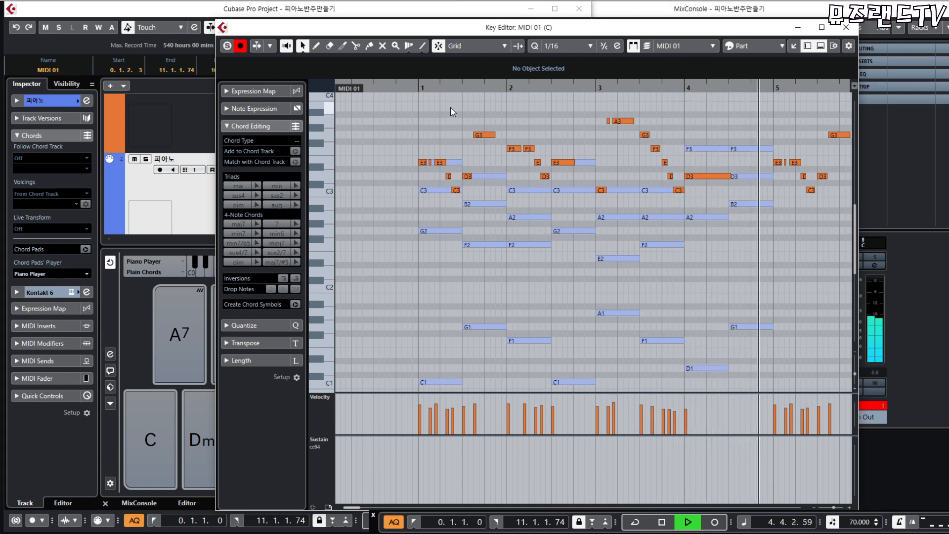
{"action": "key", "text": "space"}
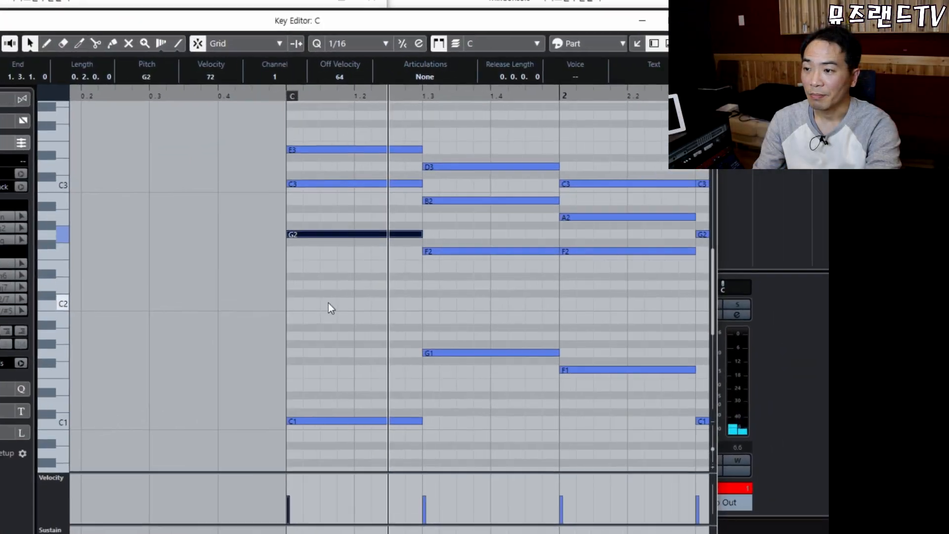
Split the first chord's E3, C3, G2 at beat 2 and D3, B2, F2 at beat 4.
{"action": "left_click", "coordinate": [288, 305]}
{"action": "left_click_drag", "start_coordinate": [288, 305], "coordinate": [475, 130]}
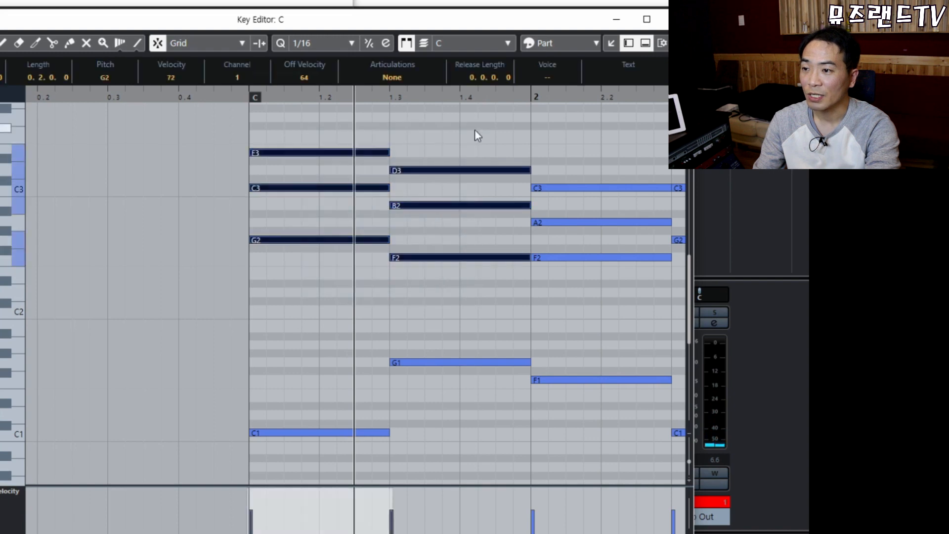
{"action": "left_click", "coordinate": [321, 153]}
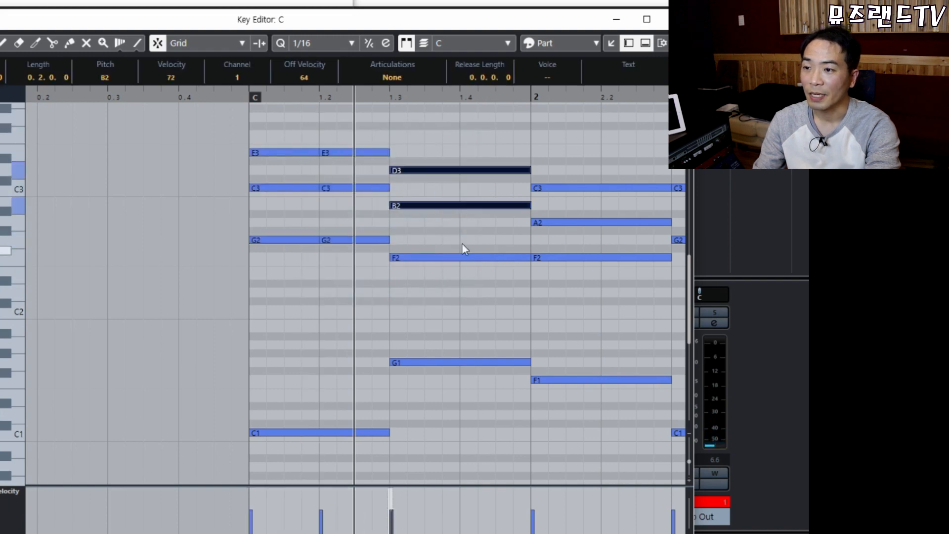
{"action": "left_click_drag", "start_coordinate": [456, 153], "coordinate": [462, 256]}
{"action": "left_click", "coordinate": [462, 258]}
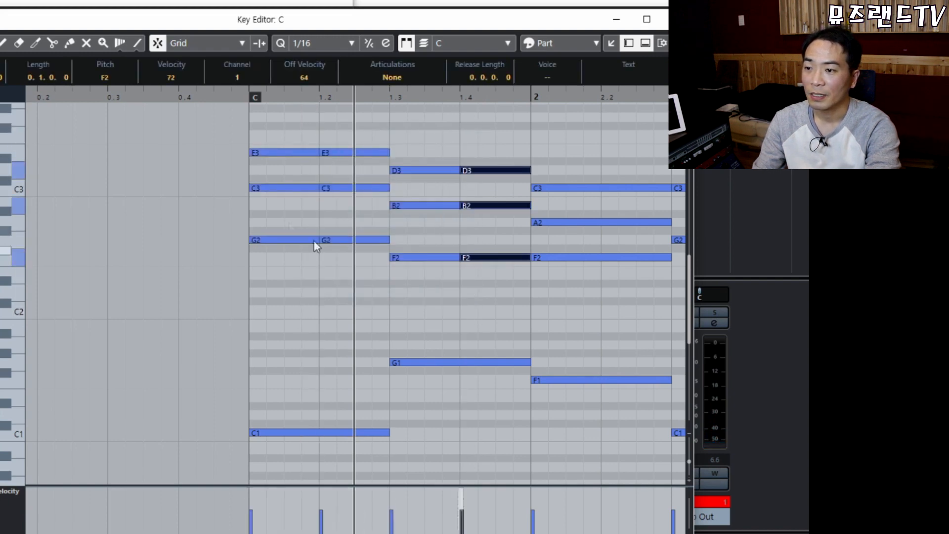
{"action": "left_click", "coordinate": [247, 97]}
{"action": "key", "text": "space"}
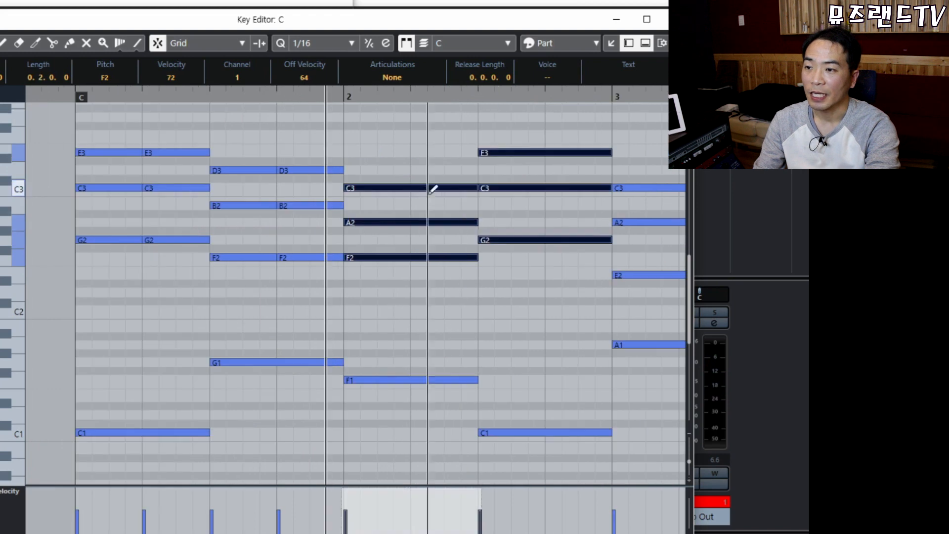
Split the bar-2 E3, C3 and G2 notes, play back, and close the editor.
{"action": "mouse_move", "coordinate": [384, 133]}
{"action": "left_mouse_down"}
{"action": "mouse_move", "coordinate": [545, 306]}
{"action": "mouse_move", "coordinate": [530, 292]}
{"action": "left_mouse_up"}
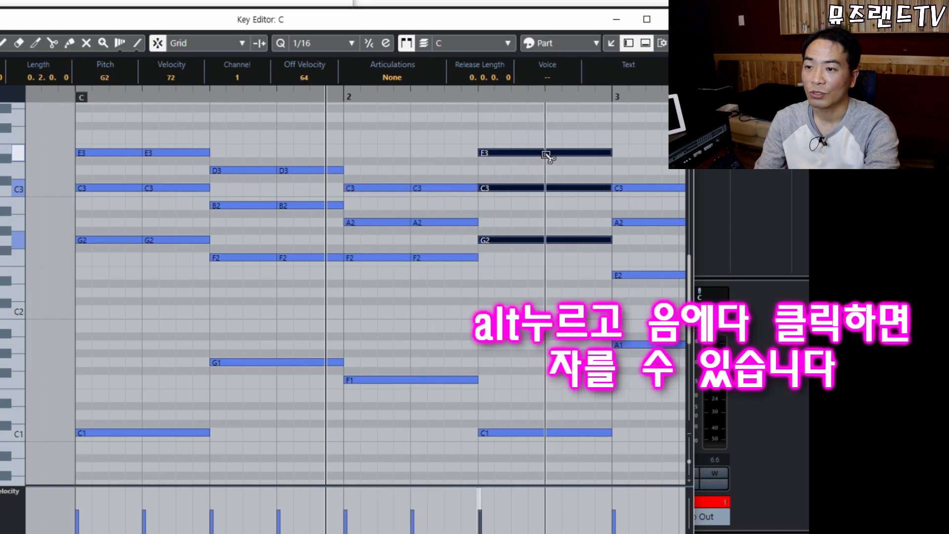
{"action": "left_click", "coordinate": [545, 154], "text": "alt"}
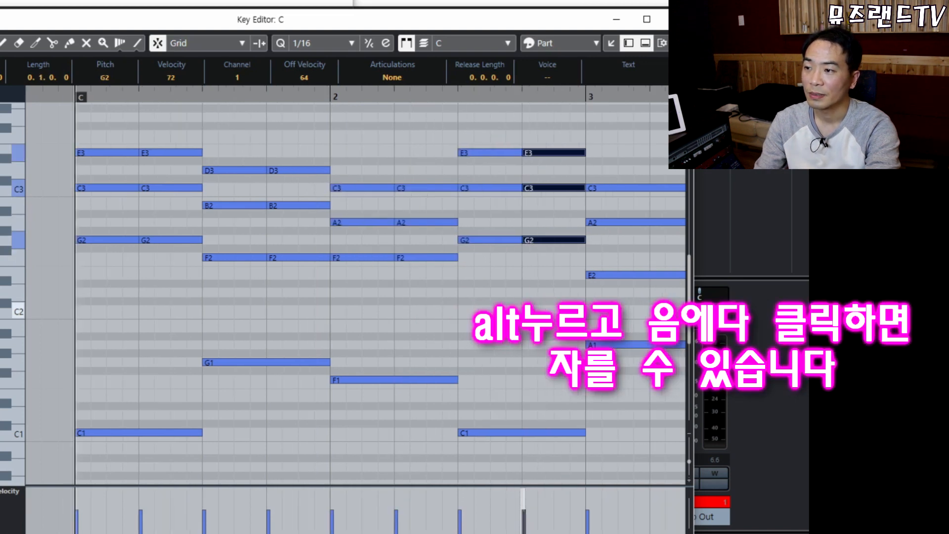
{"action": "key", "text": "space"}
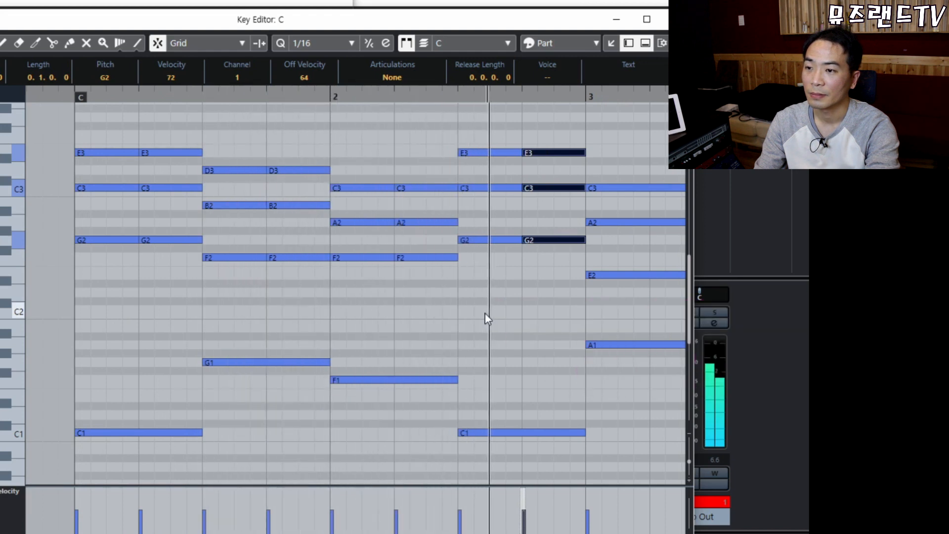
{"action": "key", "text": "space"}
{"action": "left_click_drag", "start_coordinate": [105, 123], "coordinate": [556, 319]}
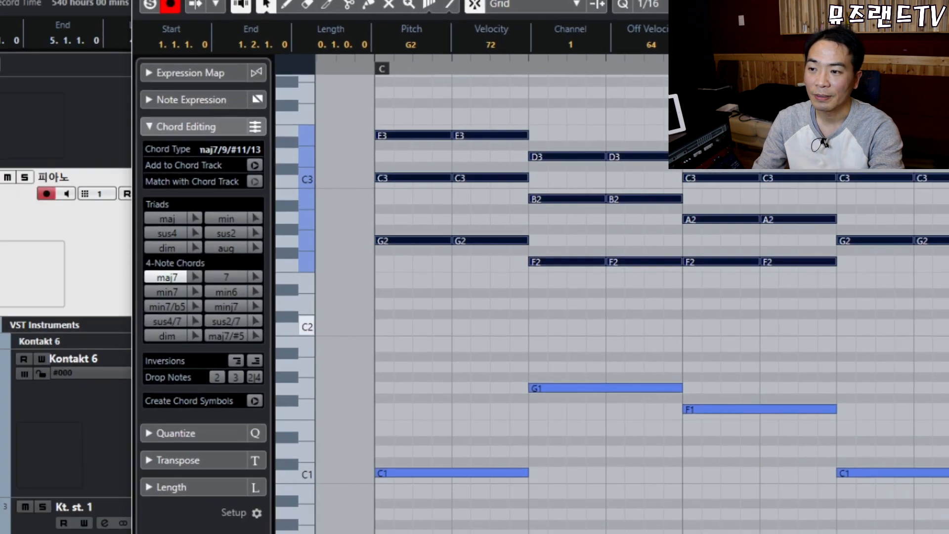
{"action": "key", "text": "Return"}
Duplicate the piano track along with its part.
{"action": "right_click", "coordinate": [235, 244]}
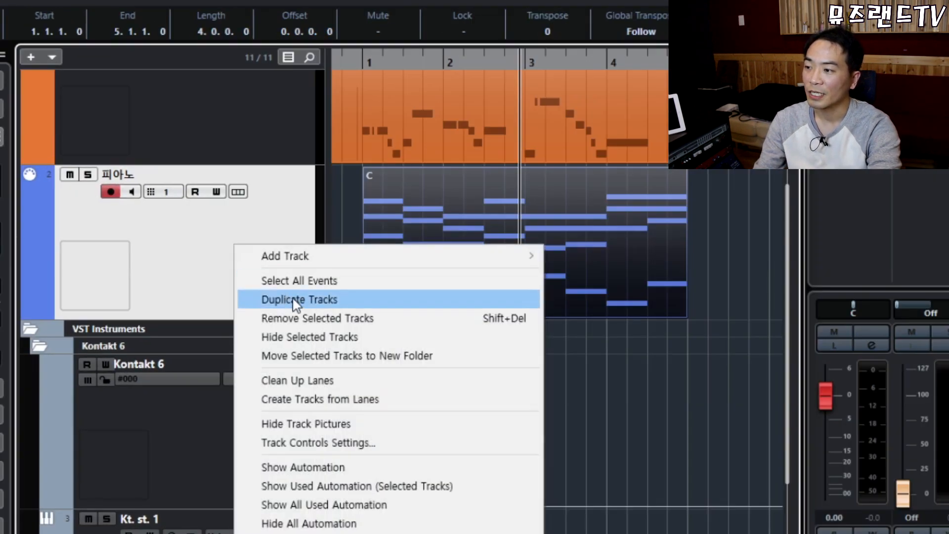
{"action": "left_click", "coordinate": [296, 300]}
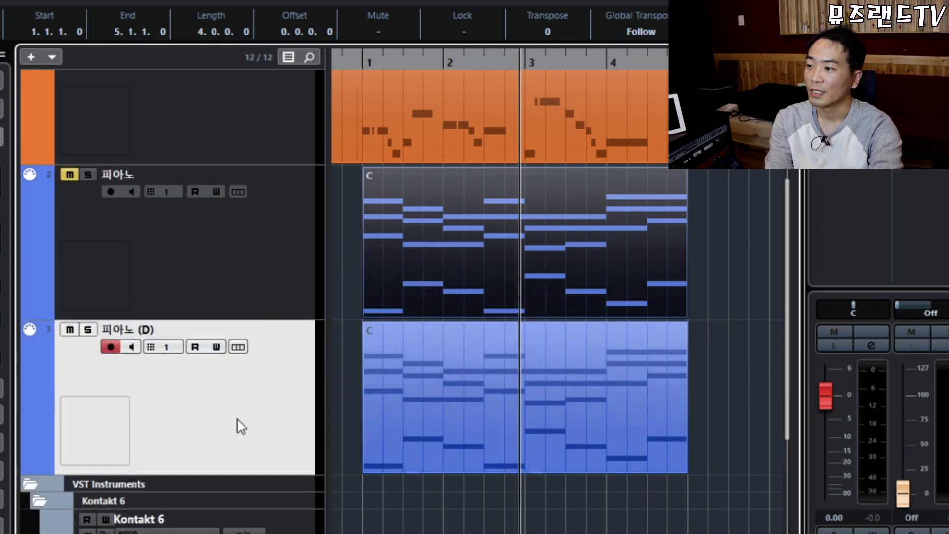
{"action": "left_click_drag", "start_coordinate": [430, 66], "coordinate": [427, 64]}
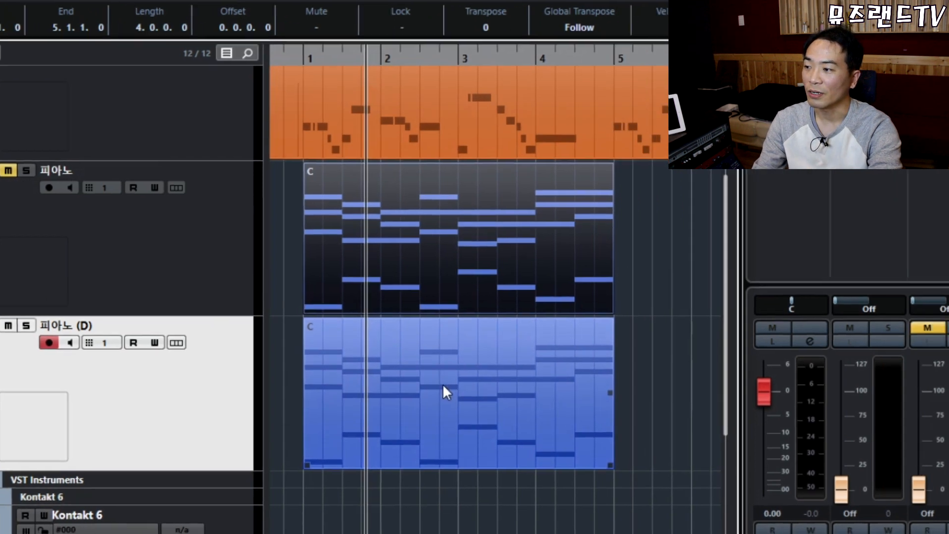
Glue the split E3, C3, G2 and D3, B2, F2 notes back into single notes.
{"action": "double_click", "coordinate": [504, 442]}
{"action": "left_click_drag", "start_coordinate": [202, 84], "coordinate": [299, 280]}
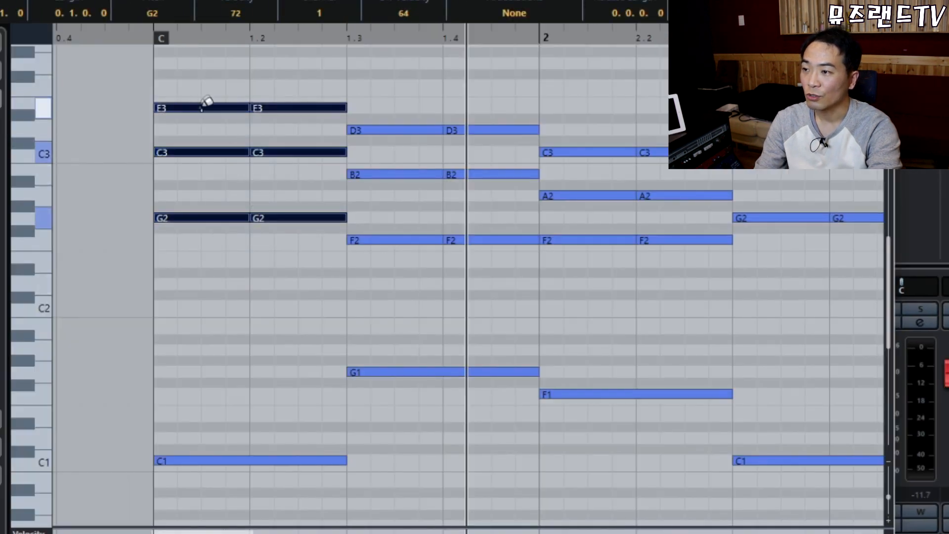
{"action": "left_click", "coordinate": [202, 108]}
{"action": "left_click_drag", "start_coordinate": [380, 88], "coordinate": [499, 294]}
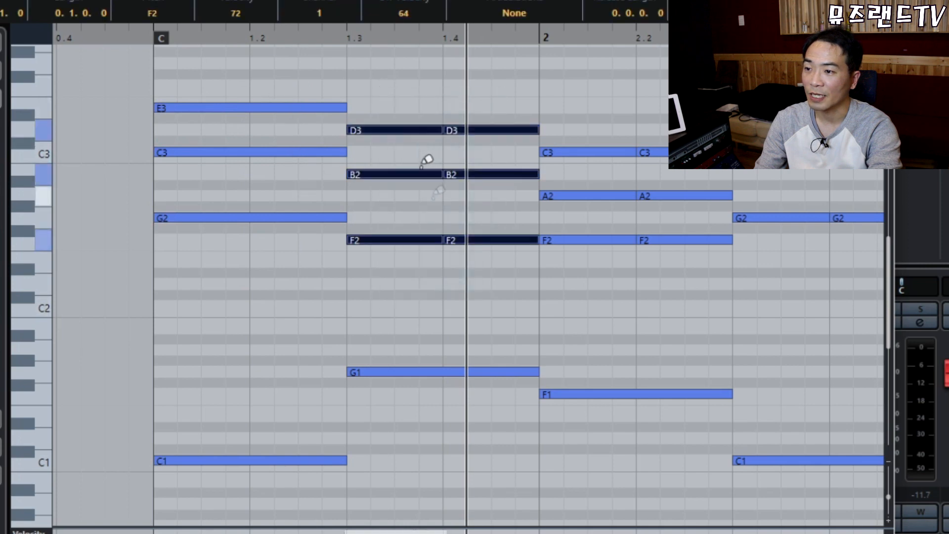
{"action": "left_click", "coordinate": [404, 129]}
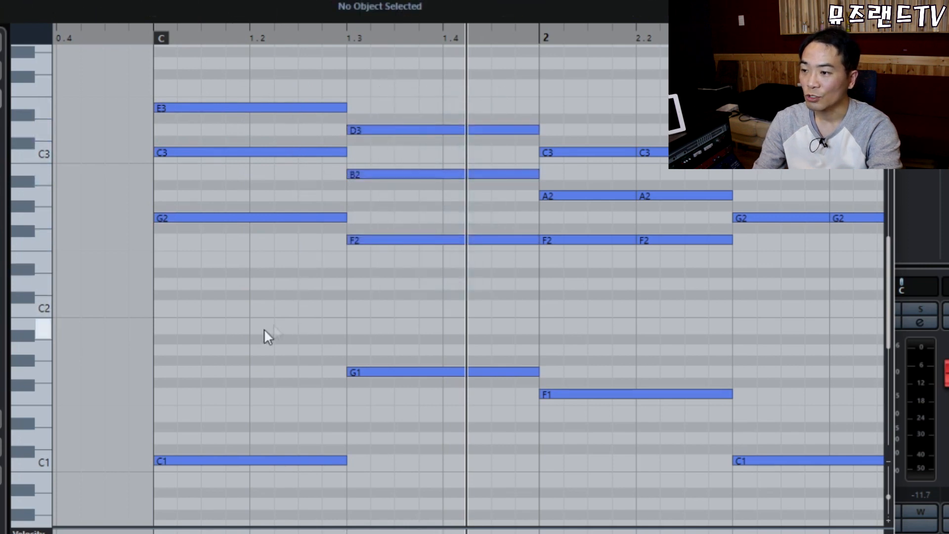
Split the bar-1 C1 bass note into three pieces, raising the later ones to G1 and C2.
{"action": "left_click", "coordinate": [213, 460], "text": "alt"}
{"action": "left_click", "coordinate": [254, 461], "text": "alt"}
{"action": "left_click_drag", "start_coordinate": [232, 420], "coordinate": [276, 507]}
{"action": "key", "text": "Up"}
{"action": "key", "text": "Up"}
{"action": "key", "text": "Up"}
{"action": "key", "text": "Up"}
{"action": "key", "text": "Up"}
{"action": "key", "text": "Up"}
{"action": "key", "text": "Up"}
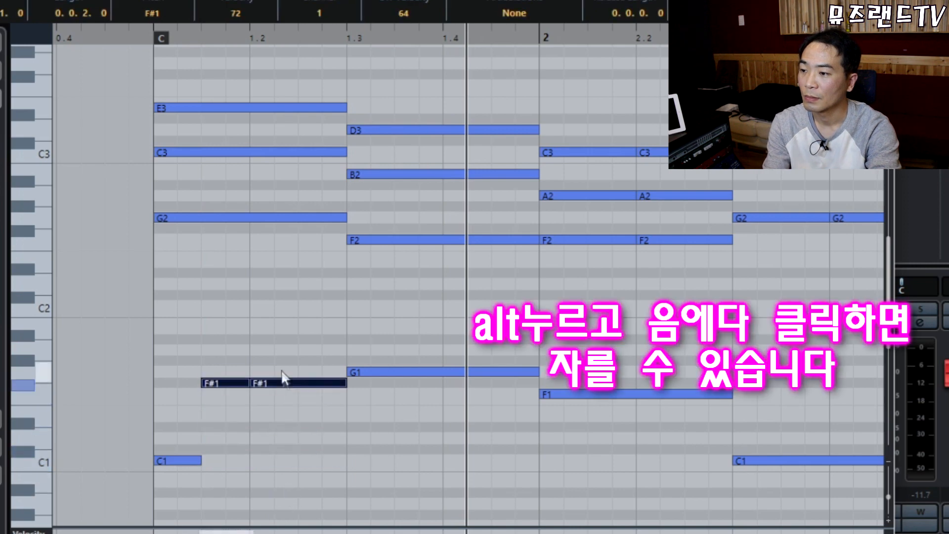
{"action": "left_click", "coordinate": [287, 372]}
{"action": "key", "text": "Up"}
{"action": "key", "text": "Up"}
{"action": "key", "text": "Up"}
{"action": "key", "text": "Up"}
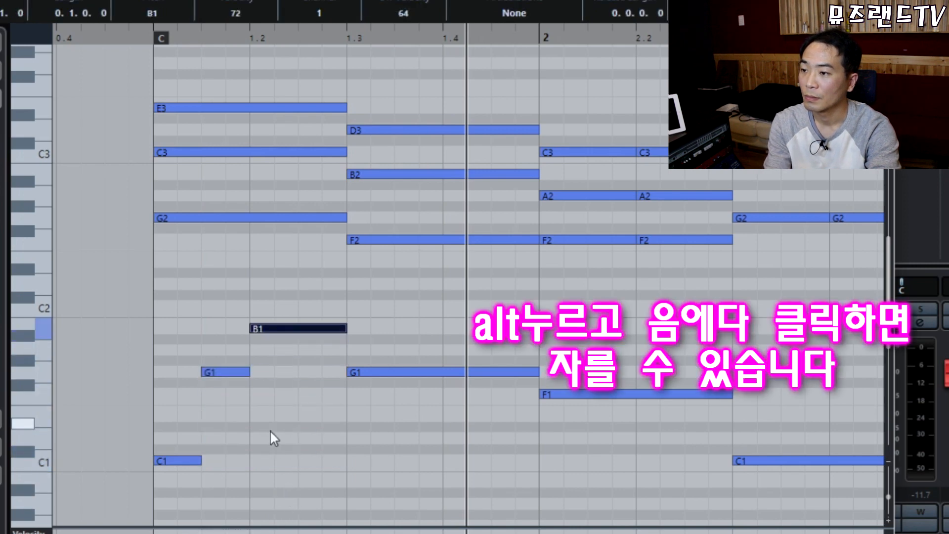
{"action": "key", "text": "Up"}
Split the long G1 bass note at 1.3 into pieces and raise the later ones.
{"action": "left_click_drag", "start_coordinate": [206, 352], "coordinate": [236, 413]}
{"action": "key", "text": "Right"}
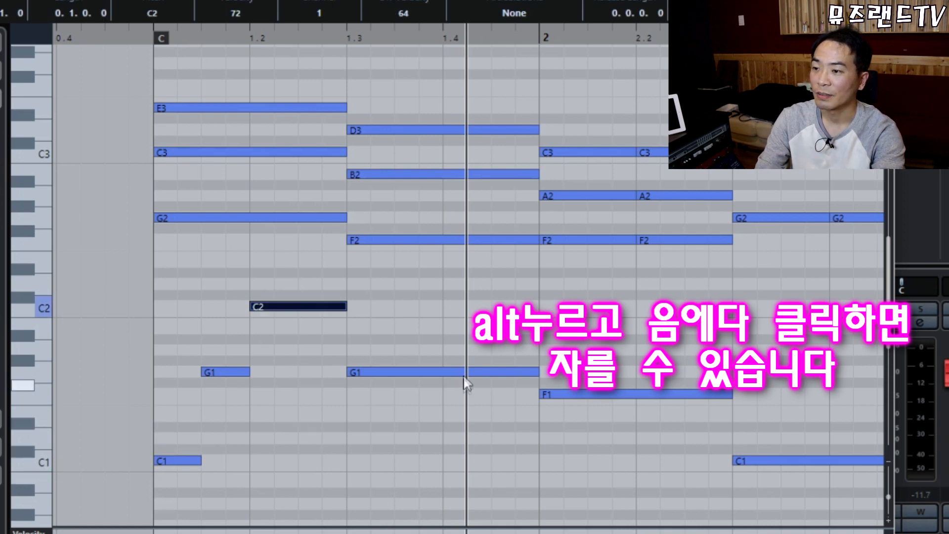
{"action": "left_click", "coordinate": [443, 373], "text": "alt"}
{"action": "left_click", "coordinate": [394, 372], "text": "alt"}
{"action": "left_click_drag", "start_coordinate": [414, 352], "coordinate": [475, 420]}
{"action": "key", "text": "Up"}
{"action": "key", "text": "Up"}
{"action": "key", "text": "Up"}
{"action": "key", "text": "Up"}
{"action": "left_click", "coordinate": [473, 328]}
{"action": "key", "text": "Up"}
{"action": "key", "text": "Up"}
{"action": "key", "text": "Up"}
{"action": "left_click", "coordinate": [437, 376]}
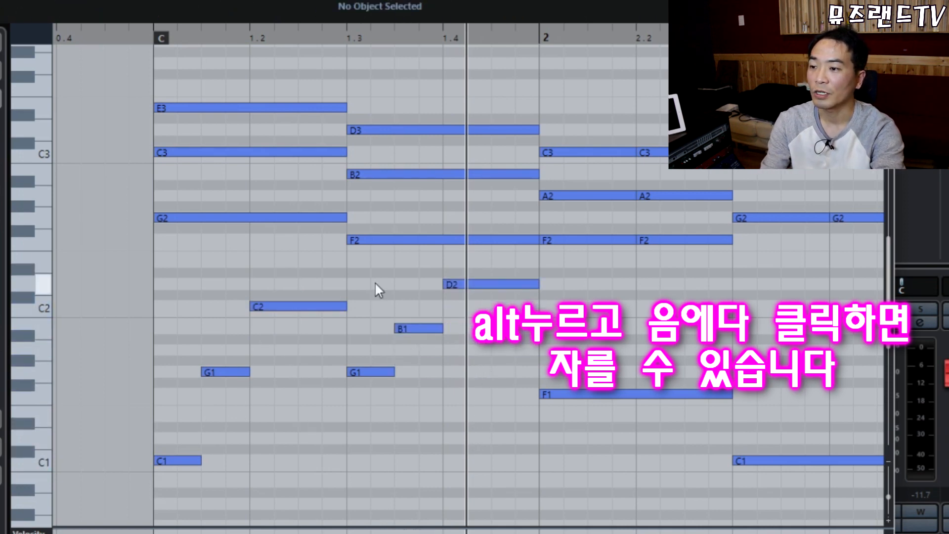
Drop D2, B1 and G1 an octave, raise the new low notes toward G1, and play bar 1.
{"action": "left_click_drag", "start_coordinate": [372, 280], "coordinate": [481, 405]}
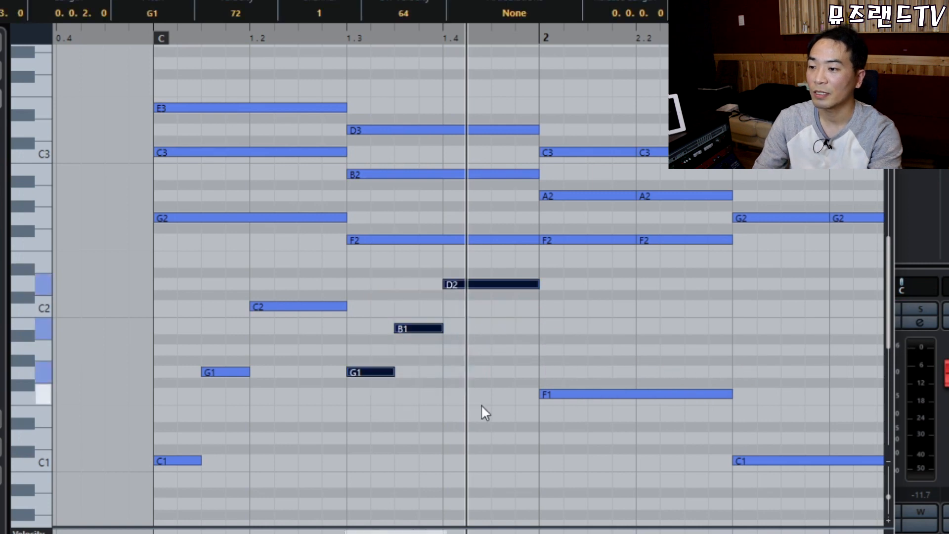
{"action": "left_click", "coordinate": [401, 241]}
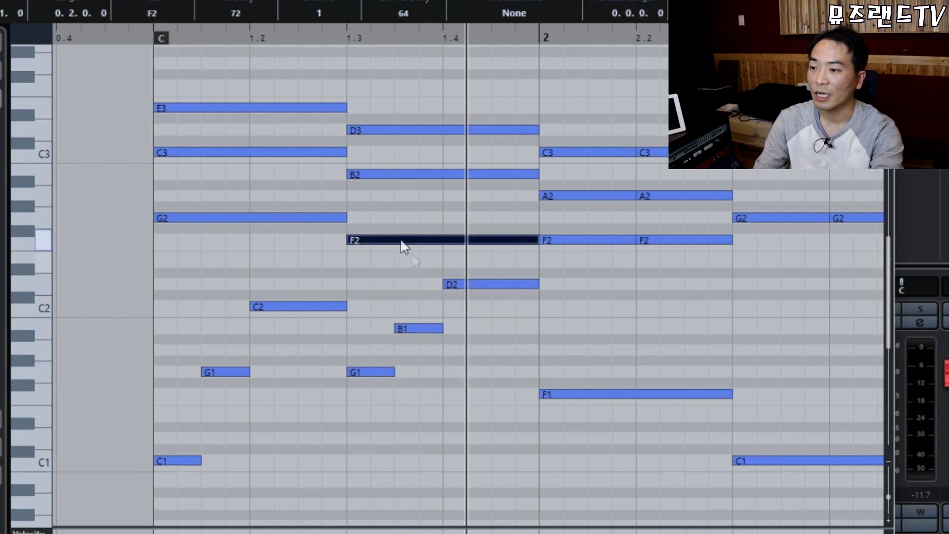
{"action": "left_click_drag", "start_coordinate": [365, 314], "coordinate": [380, 401]}
{"action": "left_click_drag", "start_coordinate": [372, 271], "coordinate": [479, 429]}
{"action": "key", "text": "shift+Down"}
{"action": "scroll", "coordinate": [351, 389], "scroll_direction": "down", "scroll_amount": 3}
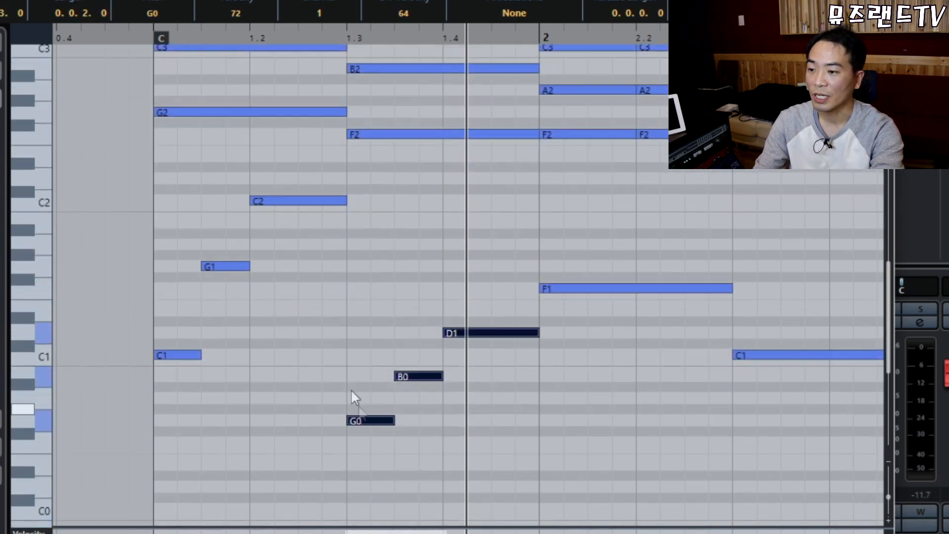
{"action": "left_click_drag", "start_coordinate": [428, 288], "coordinate": [498, 384]}
{"action": "key", "text": "Up"}
{"action": "key", "text": "Up"}
{"action": "key", "text": "Up"}
{"action": "left_click", "coordinate": [483, 290]}
{"action": "key", "text": "Up"}
{"action": "key", "text": "Up"}
{"action": "left_click", "coordinate": [152, 36]}
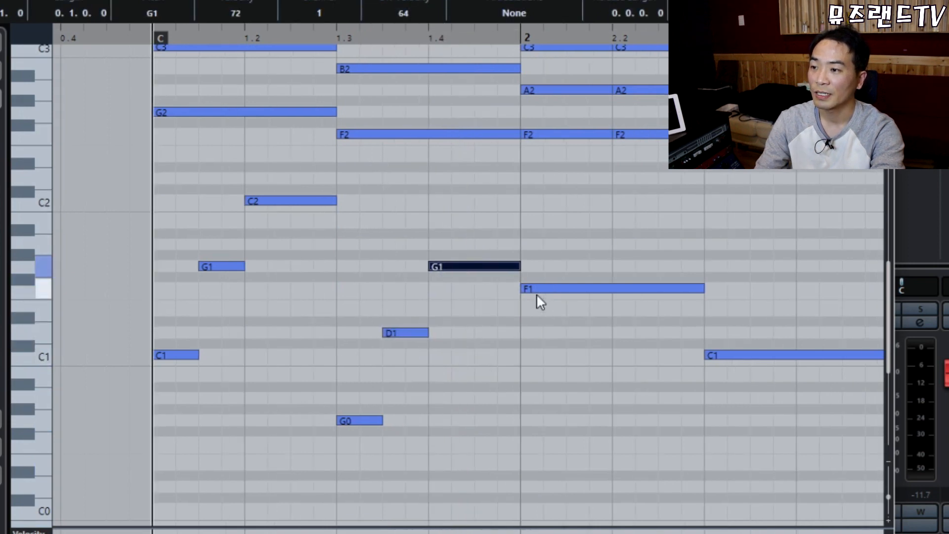
{"action": "key", "text": "space"}
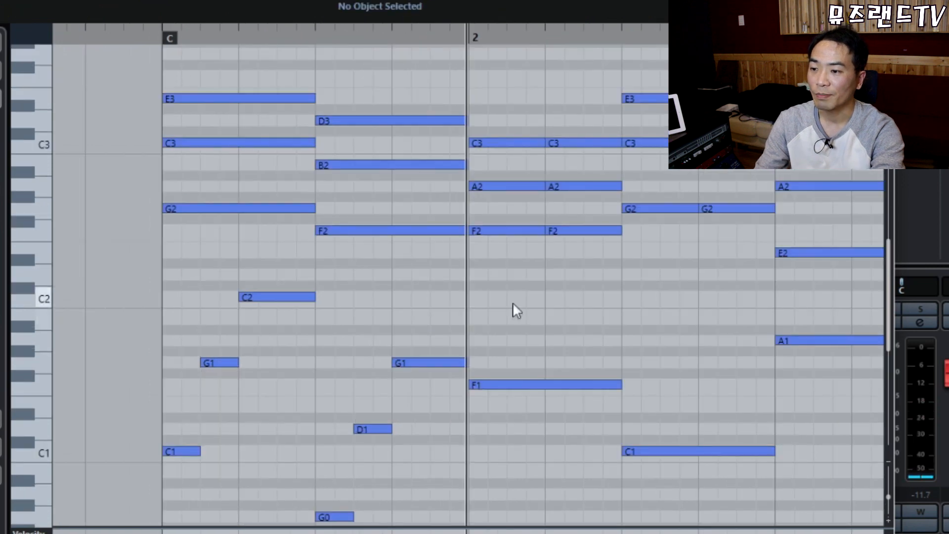
Split bar 2's F1 bass note into pieces at F0, raising the later ones to C1 and above.
{"action": "left_click", "coordinate": [512, 385]}
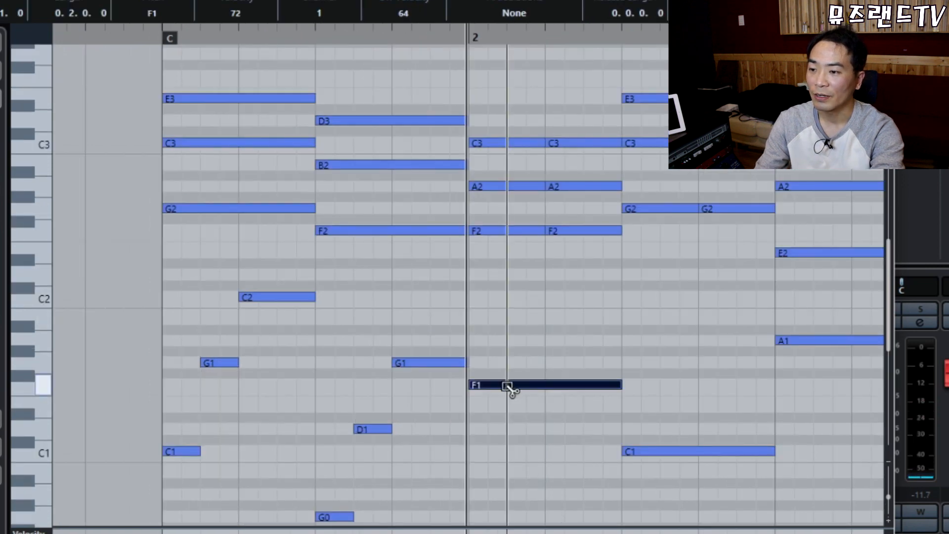
{"action": "left_click", "coordinate": [546, 386]}
{"action": "key", "text": "Down"}
{"action": "key", "text": "Down"}
{"action": "key", "text": "Down"}
{"action": "key", "text": "Down"}
{"action": "key", "text": "Down"}
{"action": "key", "text": "Down"}
{"action": "key", "text": "Down"}
{"action": "key", "text": "Down"}
{"action": "key", "text": "Down"}
{"action": "key", "text": "Down"}
{"action": "key", "text": "Down"}
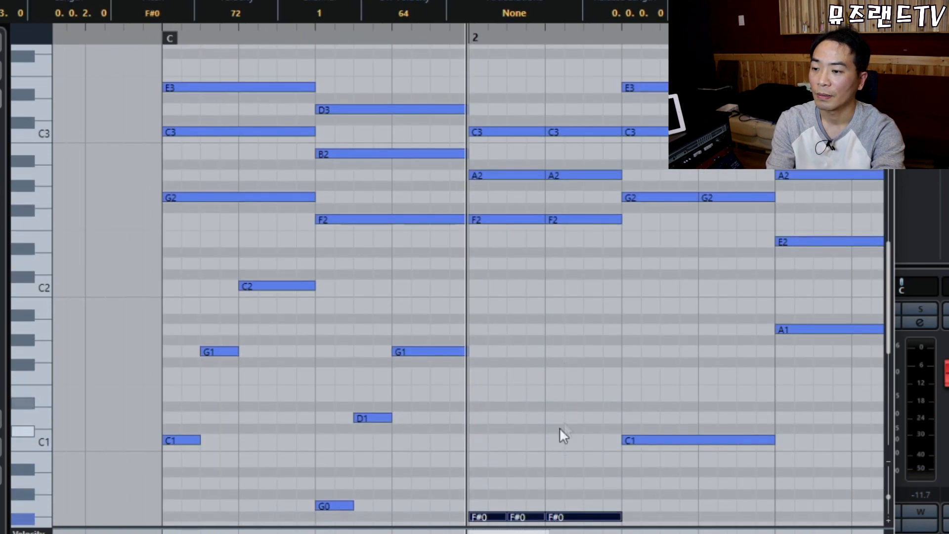
{"action": "key", "text": "Down"}
{"action": "scroll", "coordinate": [526, 433], "scroll_direction": "down", "scroll_amount": 2}
{"action": "left_click_drag", "start_coordinate": [526, 433], "coordinate": [564, 487]}
{"action": "key", "text": "Up"}
{"action": "key", "text": "Up"}
{"action": "key", "text": "Up"}
{"action": "key", "text": "Up"}
{"action": "key", "text": "Up"}
{"action": "key", "text": "Up"}
{"action": "key", "text": "Up"}
{"action": "left_click_drag", "start_coordinate": [574, 351], "coordinate": [563, 397]}
{"action": "key", "text": "Up"}
{"action": "key", "text": "Up"}
{"action": "key", "text": "Up"}
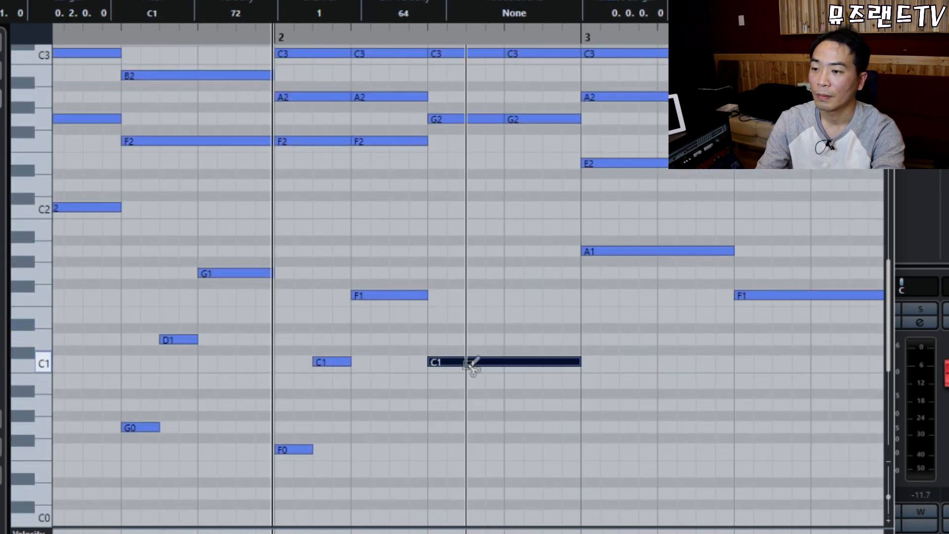
Split bar 2's C1 bass note, raising the pieces to G1 and C2.
{"action": "left_click", "coordinate": [467, 364]}
{"action": "left_click", "coordinate": [505, 363], "text": "alt"}
{"action": "key", "text": "Up"}
{"action": "key", "text": "Up"}
{"action": "key", "text": "Up"}
{"action": "key", "text": "Up"}
{"action": "key", "text": "Up"}
{"action": "key", "text": "Up"}
{"action": "key", "text": "Up"}
{"action": "left_click_drag", "start_coordinate": [552, 258], "coordinate": [514, 372]}
{"action": "key", "text": "Up"}
{"action": "key", "text": "Up"}
{"action": "key", "text": "Up"}
{"action": "key", "text": "Up"}
{"action": "key", "text": "Up"}
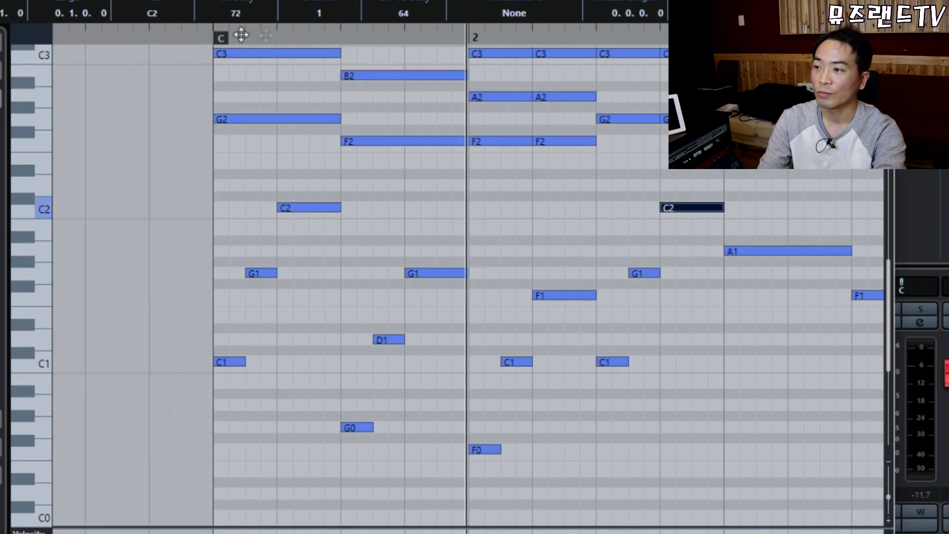
Play the new bass line from bar 1, then zoom out to show bars 1 to 4.
{"action": "left_click", "coordinate": [204, 38]}
{"action": "key", "text": "space"}
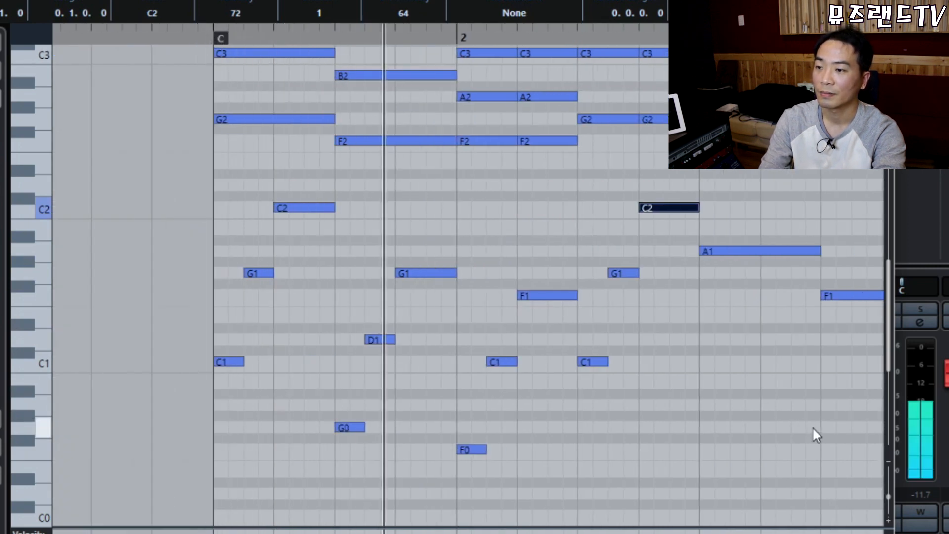
{"action": "scroll", "coordinate": [811, 426], "scroll_direction": "up", "scroll_amount": 3}
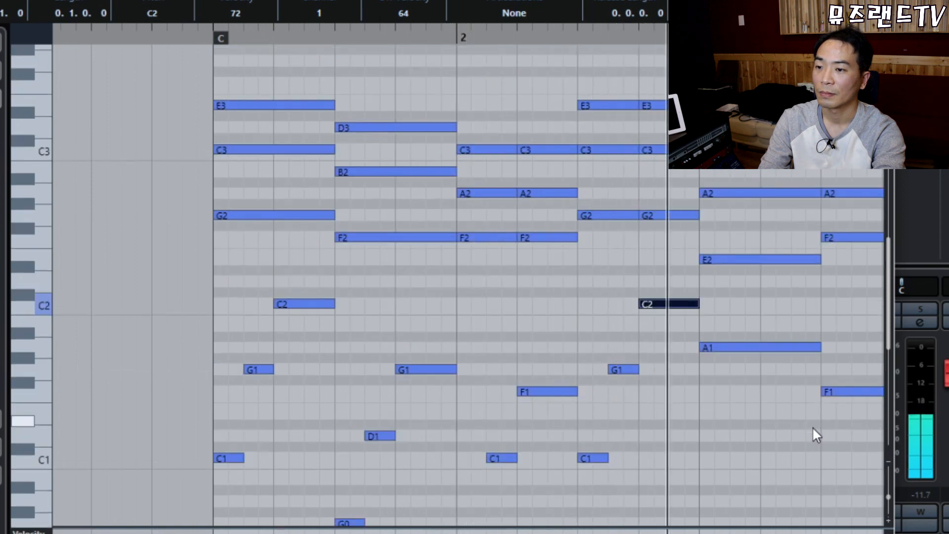
{"action": "key", "text": "space"}
{"action": "key", "text": "h"}
{"action": "key", "text": "g"}
{"action": "key", "text": "g"}
{"action": "key", "text": "g"}
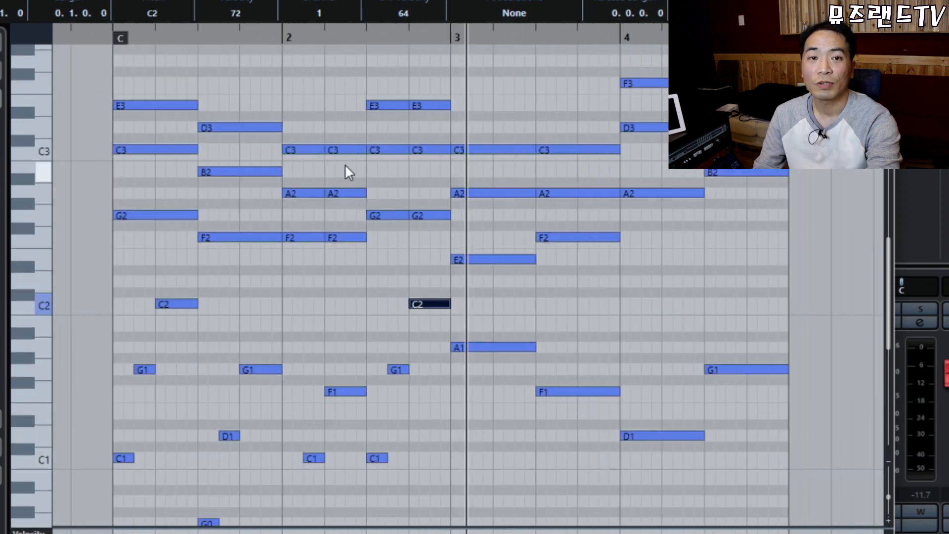
Select bar 3's A0, E1, A1 bass figure and move the playback position to bar 4.
{"action": "left_click_drag", "start_coordinate": [483, 299], "coordinate": [815, 511]}
{"action": "scroll", "coordinate": [583, 335], "scroll_direction": "down", "scroll_amount": 6}
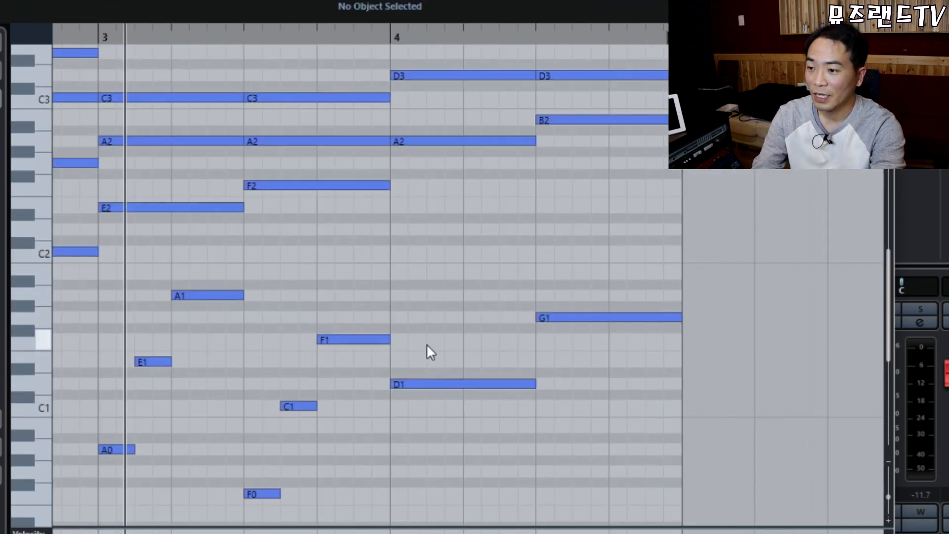
{"action": "left_click", "coordinate": [460, 384]}
{"action": "left_click_drag", "start_coordinate": [460, 262], "coordinate": [666, 488]}
{"action": "left_click_drag", "start_coordinate": [113, 276], "coordinate": [204, 462]}
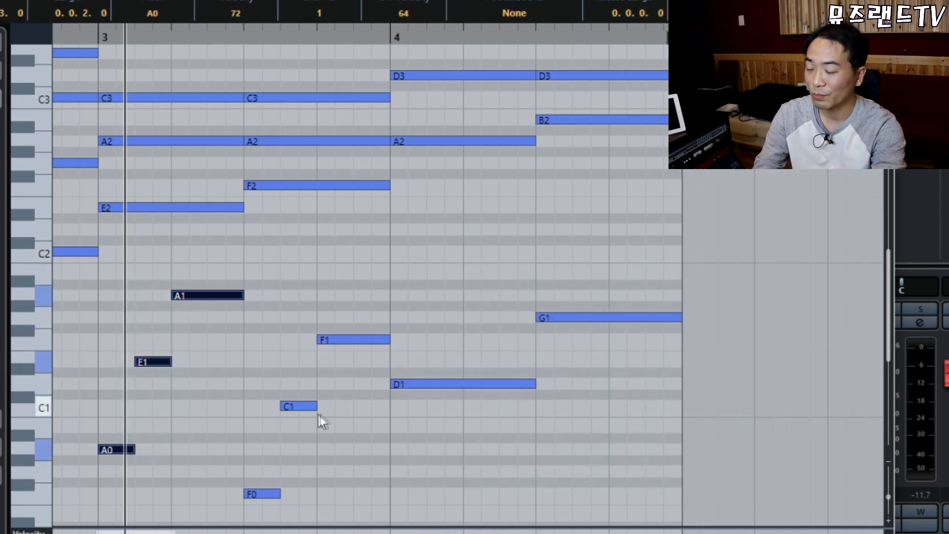
{"action": "left_click_drag", "start_coordinate": [442, 303], "coordinate": [463, 437]}
{"action": "key", "text": "l"}
{"action": "left_click", "coordinate": [377, 363]}
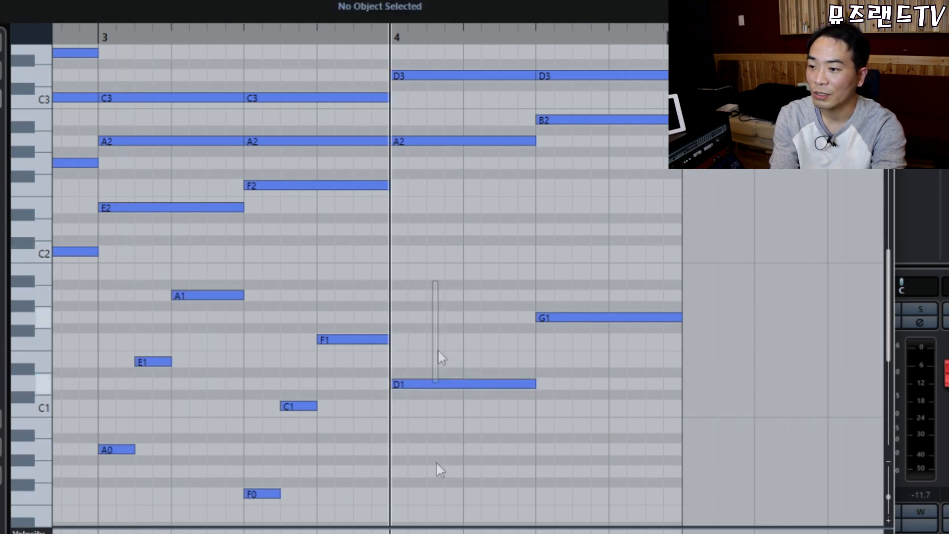
Replace bar 4's D1 with the pasted bass figure transposed up to D.
{"action": "left_click_drag", "start_coordinate": [435, 296], "coordinate": [443, 490]}
{"action": "key", "text": "Delete"}
{"action": "key", "text": "ctrl+v"}
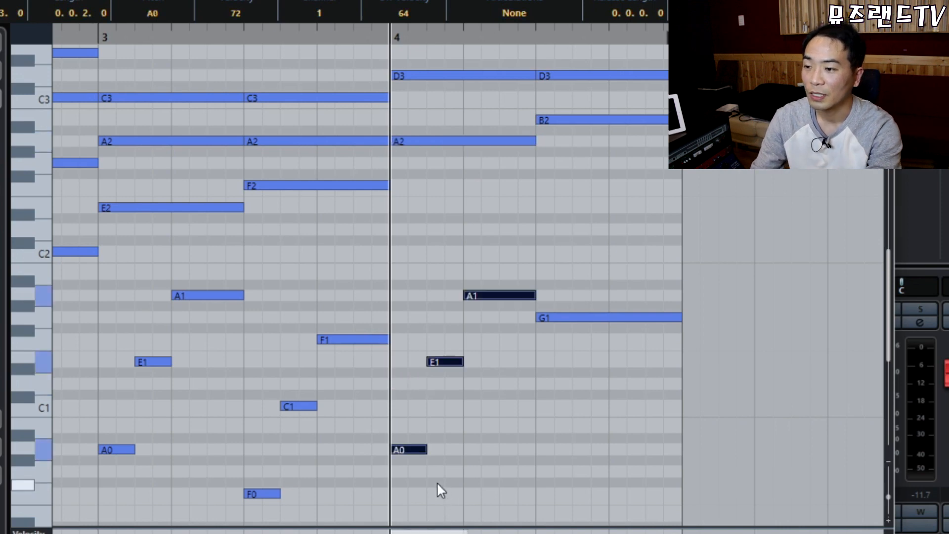
{"action": "key", "text": "Up"}
{"action": "key", "text": "Up"}
{"action": "key", "text": "Up"}
{"action": "key", "text": "Up"}
{"action": "key", "text": "Up"}
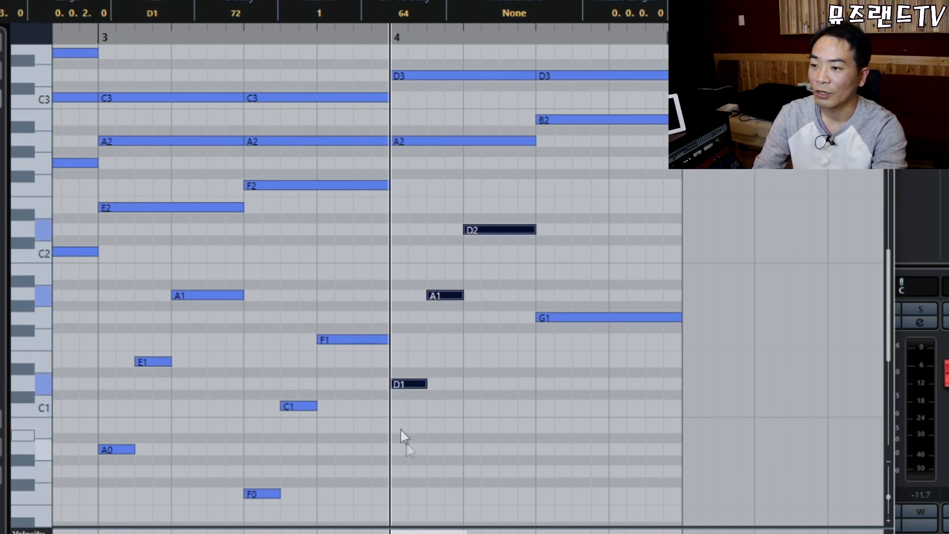
Replace the G1 with another pasted figure lowered to G0, D1, G1, then zoom out.
{"action": "left_click_drag", "start_coordinate": [524, 298], "coordinate": [585, 404]}
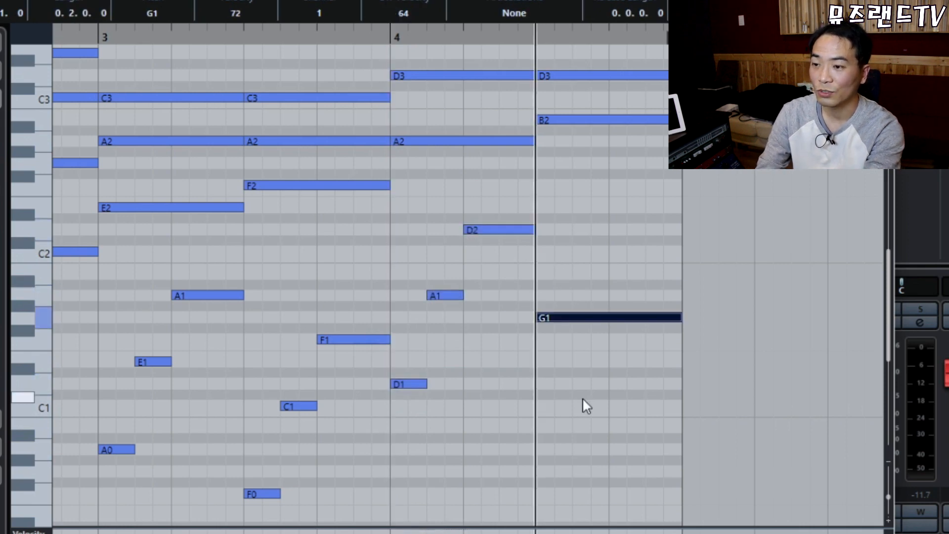
{"action": "key", "text": "Delete"}
{"action": "key", "text": "ctrl+v"}
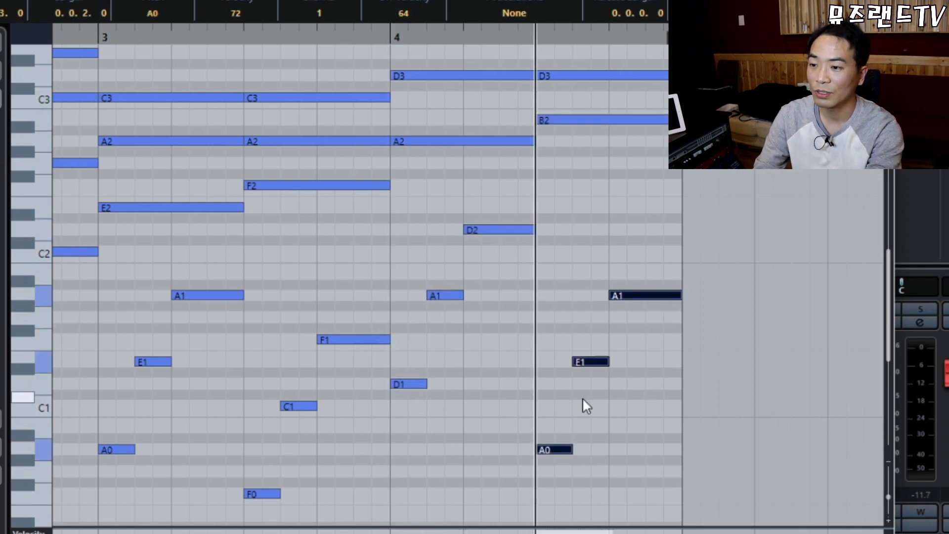
{"action": "key", "text": "Up"}
{"action": "key", "text": "Up"}
{"action": "key", "text": "Up"}
{"action": "key", "text": "Up"}
{"action": "key", "text": "Down"}
{"action": "key", "text": "Down"}
{"action": "key", "text": "Down"}
{"action": "key", "text": "Down"}
{"action": "key", "text": "Down"}
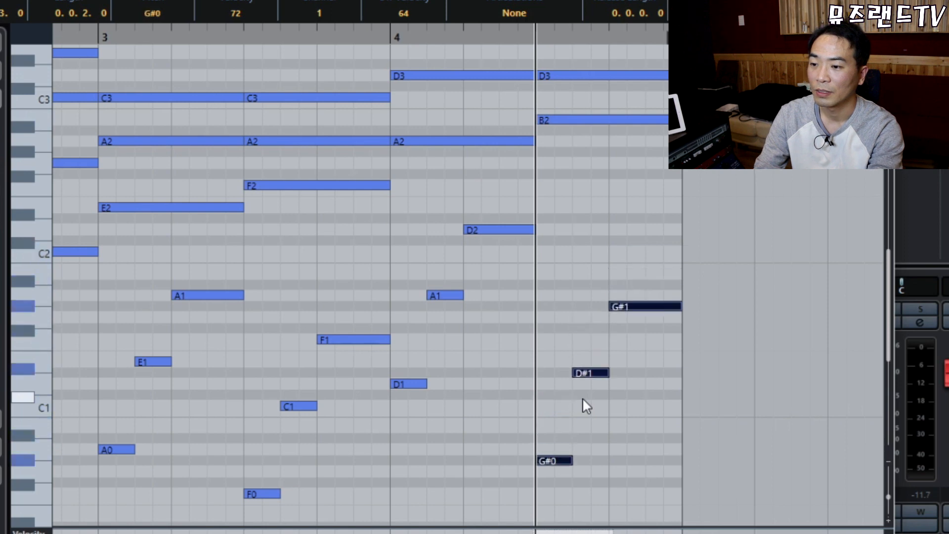
{"action": "key", "text": "Down"}
{"action": "left_click_drag", "start_coordinate": [549, 299], "coordinate": [633, 476]}
{"action": "left_click", "coordinate": [643, 248]}
{"action": "key", "text": "g"}
{"action": "key", "text": "g"}
{"action": "key", "text": "g"}
{"action": "key", "text": "g"}
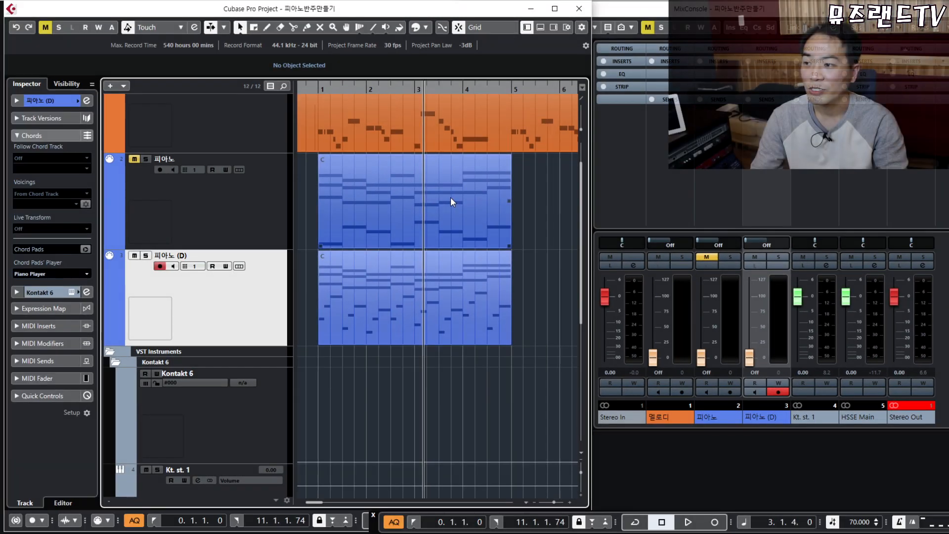
Duplicate the 피아노 왼손 1-5-1 track with Duplicate Tracks, creating its (D) copy.
{"action": "left_click", "coordinate": [450, 197]}
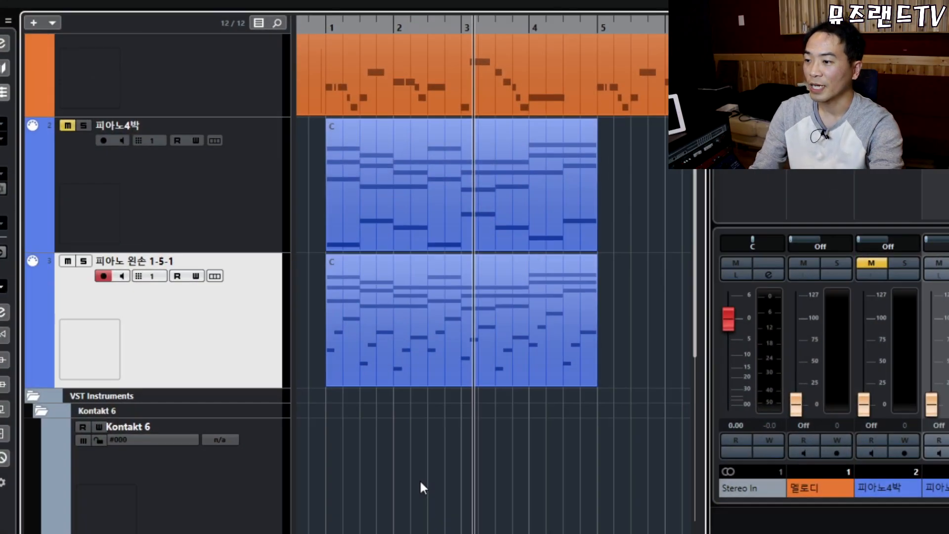
{"action": "right_click", "coordinate": [227, 329]}
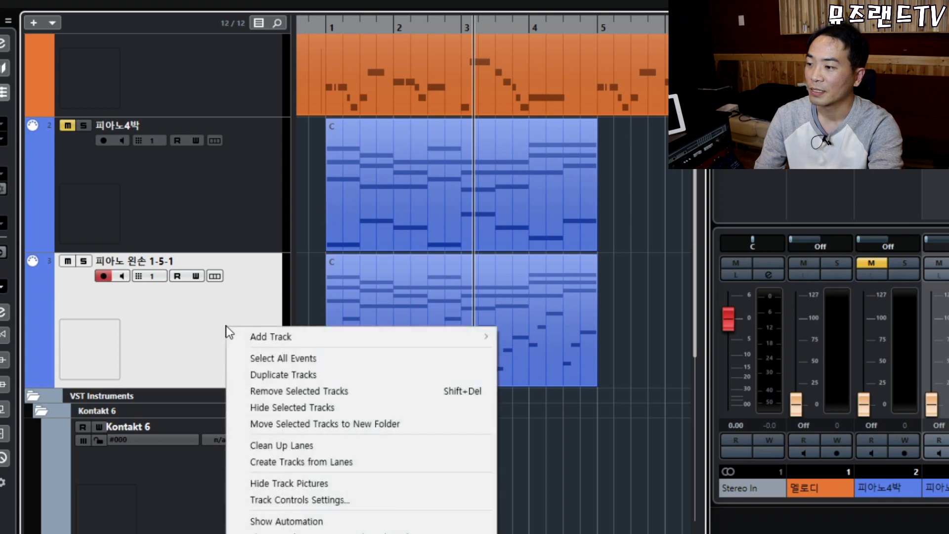
{"action": "left_click", "coordinate": [277, 374]}
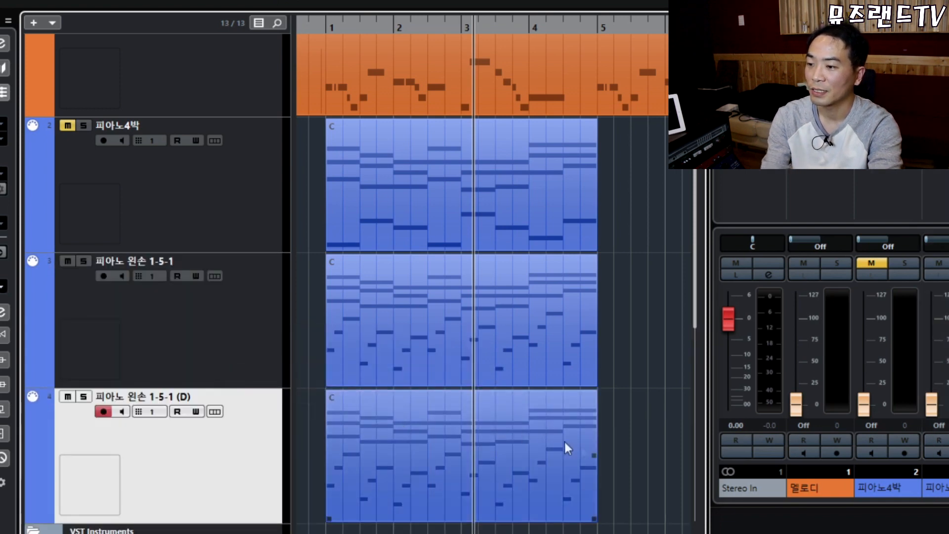
{"action": "scroll", "coordinate": [565, 441], "scroll_direction": "left", "scroll_amount": 1}
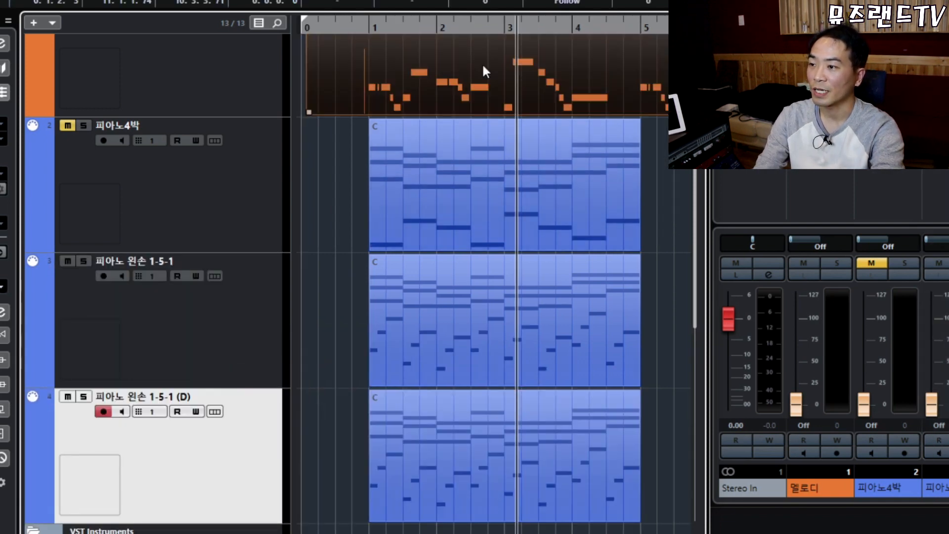
Open the orange melody part in the Key Editor and select its C3, G3, F3, E3 and D3 notes.
{"action": "double_click", "coordinate": [482, 63]}
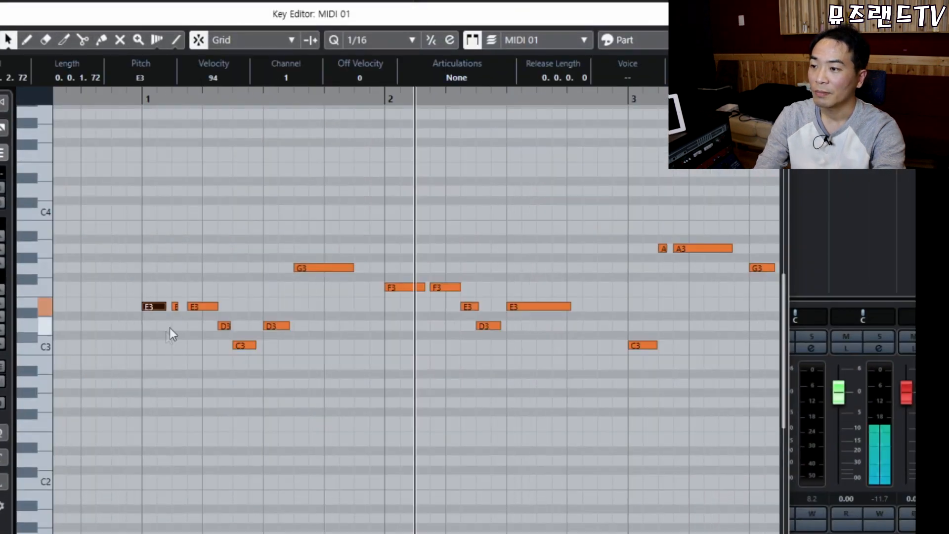
{"action": "key", "text": "Right"}
{"action": "key", "text": "Right"}
{"action": "left_click", "coordinate": [242, 345]}
{"action": "left_click_drag", "start_coordinate": [288, 214], "coordinate": [332, 273]}
{"action": "left_click", "coordinate": [293, 230]}
{"action": "left_click_drag", "start_coordinate": [360, 306], "coordinate": [361, 307]}
{"action": "left_click_drag", "start_coordinate": [301, 224], "coordinate": [354, 288]}
{"action": "left_click_drag", "start_coordinate": [405, 253], "coordinate": [489, 376]}
{"action": "left_click_drag", "start_coordinate": [515, 254], "coordinate": [594, 337]}
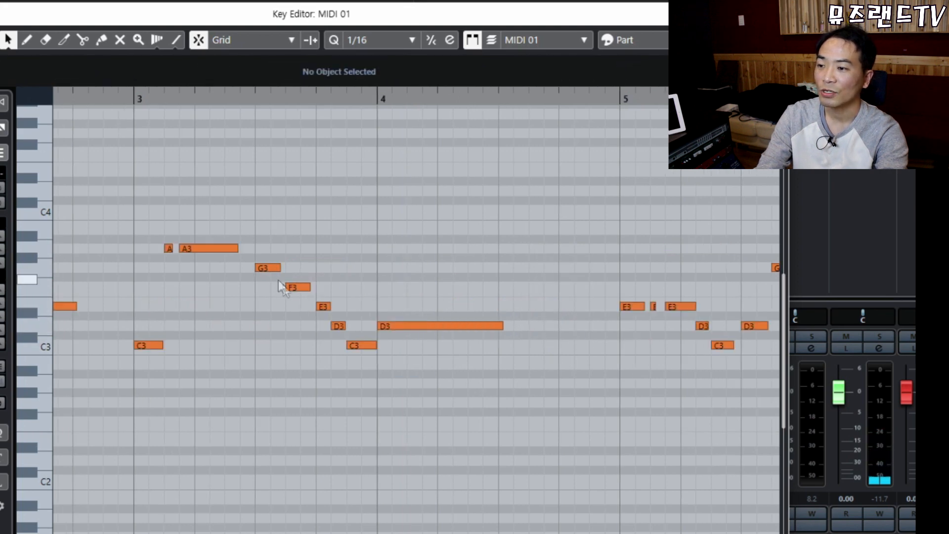
Inspect the long D3, the opening five notes, and the G3 and D3 melody notes.
{"action": "left_click_drag", "start_coordinate": [446, 362], "coordinate": [452, 370]}
{"action": "left_click_drag", "start_coordinate": [424, 256], "coordinate": [469, 361]}
{"action": "left_click_drag", "start_coordinate": [431, 285], "coordinate": [501, 400]}
{"action": "left_click_drag", "start_coordinate": [434, 288], "coordinate": [515, 407]}
{"action": "left_click", "coordinate": [430, 289]}
{"action": "left_click_drag", "start_coordinate": [511, 270], "coordinate": [588, 379]}
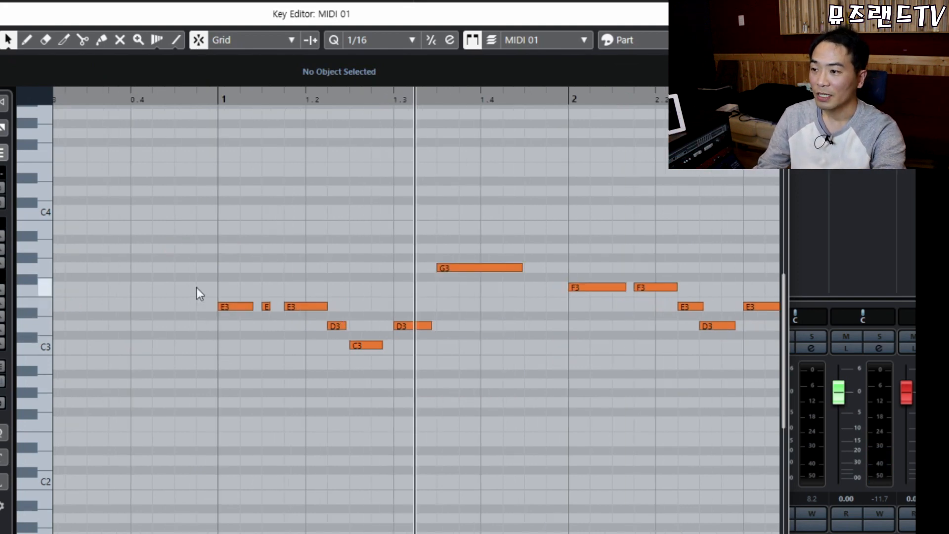
{"action": "left_click_drag", "start_coordinate": [196, 250], "coordinate": [357, 391]}
{"action": "left_click", "coordinate": [360, 401]}
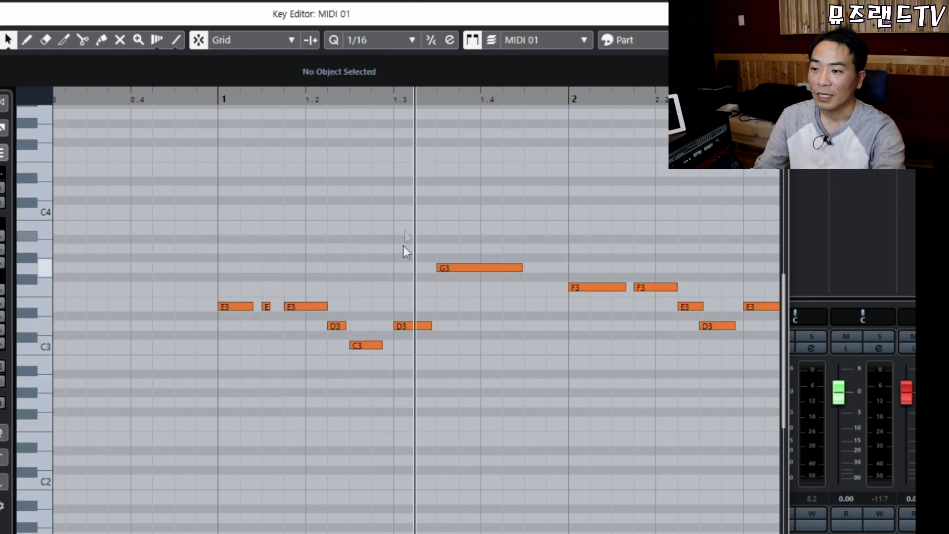
{"action": "left_click_drag", "start_coordinate": [404, 200], "coordinate": [541, 368]}
{"action": "left_click_drag", "start_coordinate": [503, 196], "coordinate": [557, 366]}
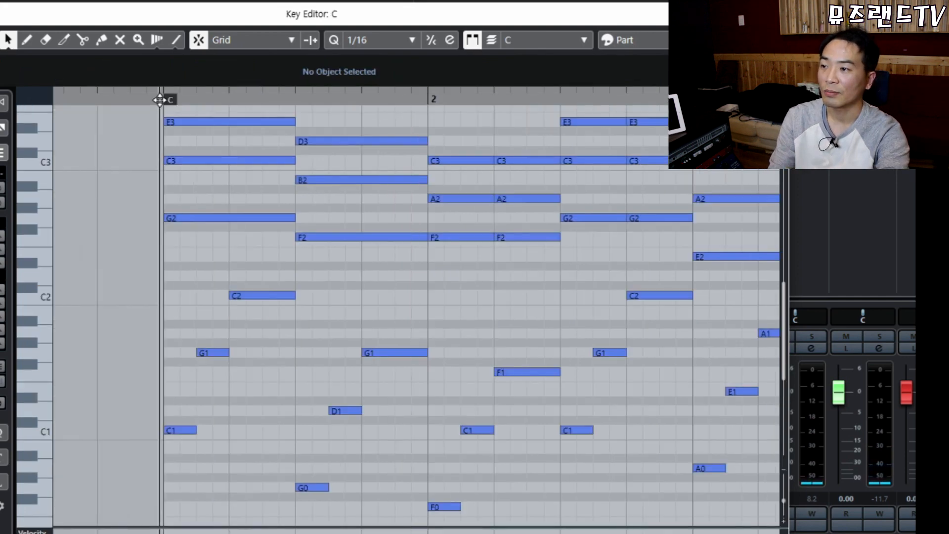
Play the piano part, then select bar 1's D3, B2, F2 chord and compare it with the E3, C3, G2 chord.
{"action": "key", "text": "space"}
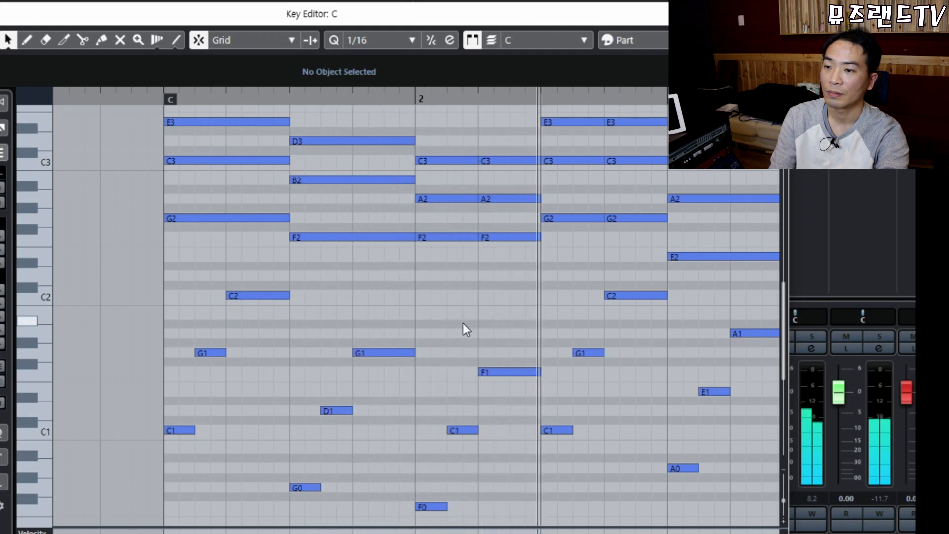
{"action": "key", "text": "space"}
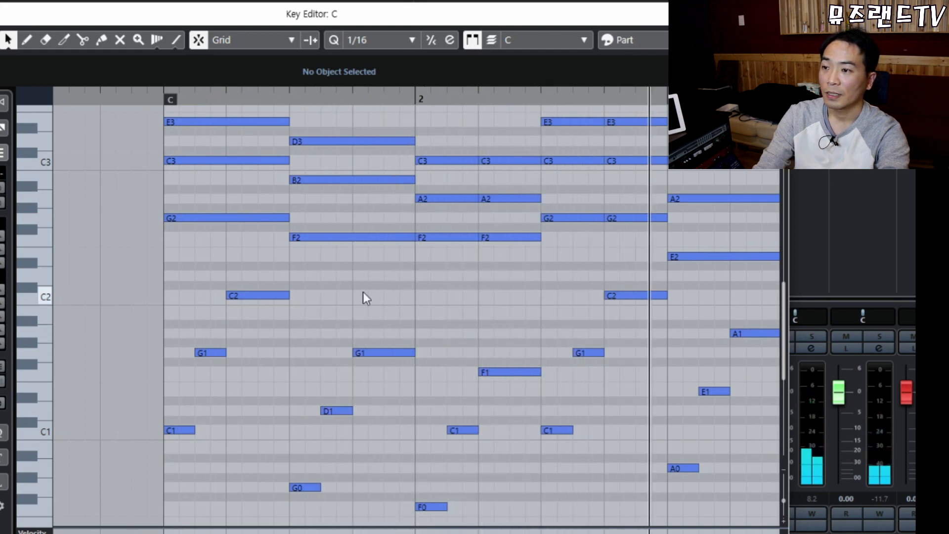
{"action": "left_click_drag", "start_coordinate": [348, 194], "coordinate": [390, 275]}
{"action": "left_click_drag", "start_coordinate": [320, 115], "coordinate": [390, 273]}
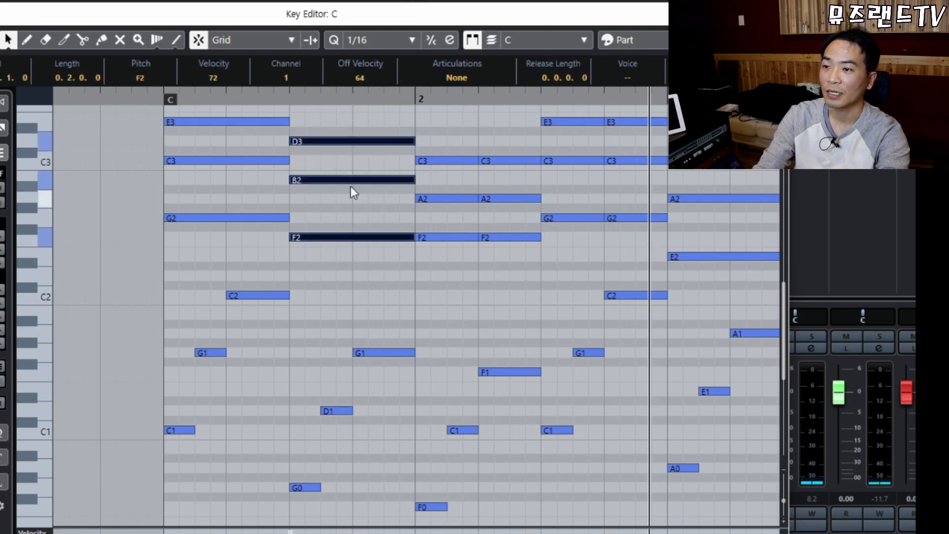
{"action": "left_click_drag", "start_coordinate": [572, 112], "coordinate": [613, 231]}
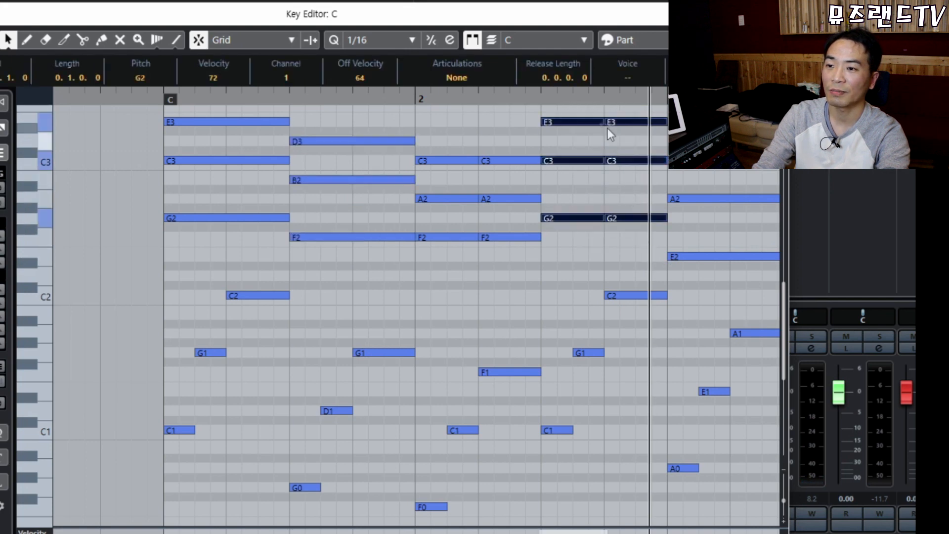
{"action": "left_click_drag", "start_coordinate": [349, 123], "coordinate": [375, 269]}
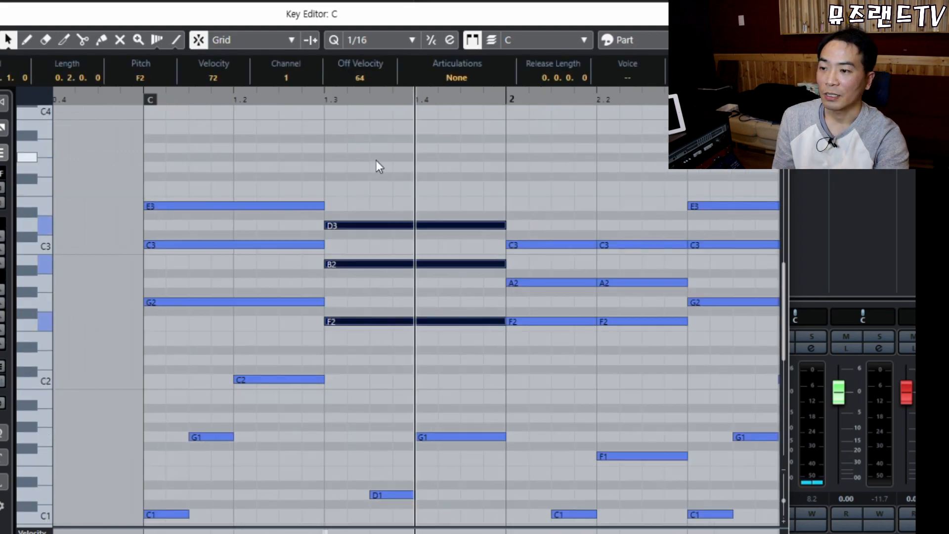
{"action": "left_click_drag", "start_coordinate": [376, 160], "coordinate": [462, 404]}
{"action": "left_click_drag", "start_coordinate": [366, 191], "coordinate": [428, 339]}
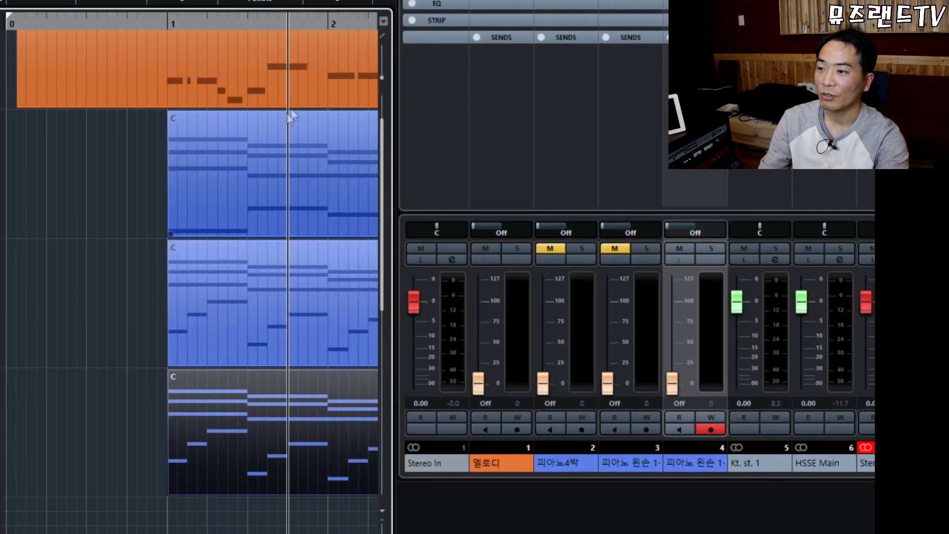
Split bar 1's D3, B2 and F2 chord at position 1.4.
{"action": "left_click", "coordinate": [339, 188]}
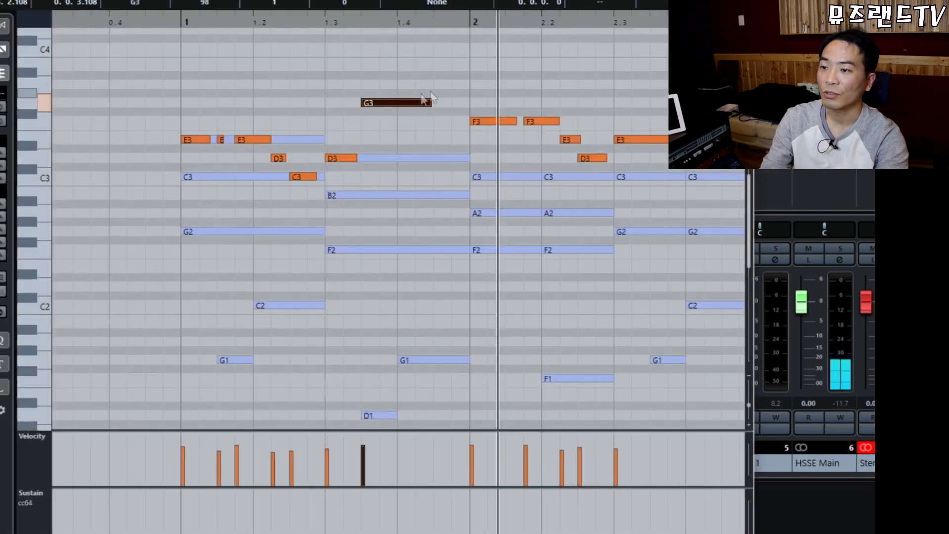
{"action": "left_click_drag", "start_coordinate": [405, 123], "coordinate": [420, 257]}
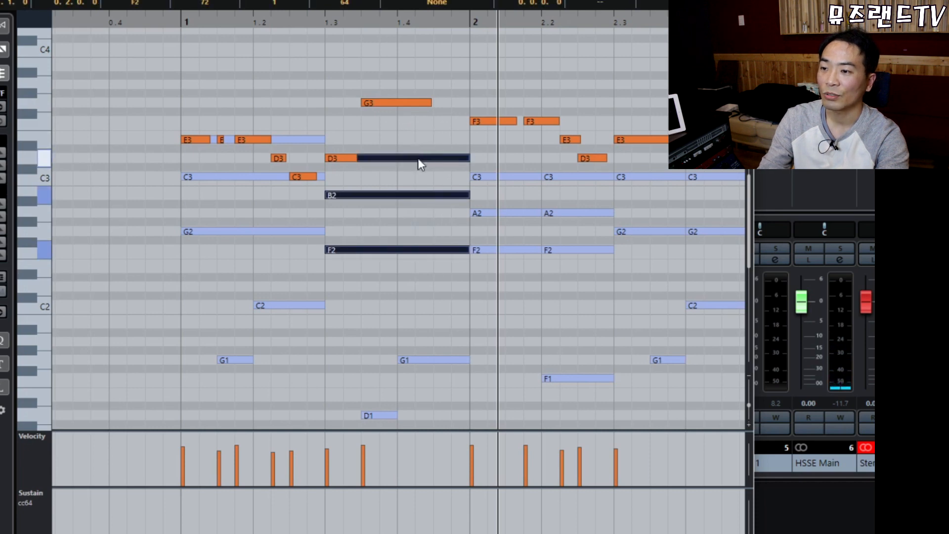
{"action": "left_click", "coordinate": [419, 159]}
{"action": "left_click_drag", "start_coordinate": [393, 132], "coordinate": [412, 267]}
{"action": "key", "text": "3"}
{"action": "left_click", "coordinate": [399, 158]}
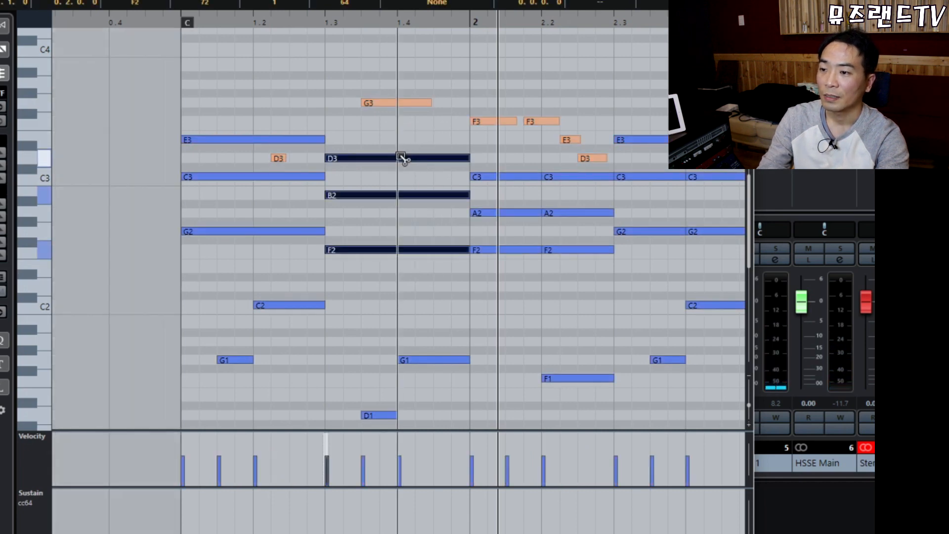
{"action": "left_click", "coordinate": [399, 158], "text": "alt"}
Split the 1.4 pieces again at mid-beat and delete the rightmost D3 and B2 pieces.
{"action": "left_click_drag", "start_coordinate": [358, 131], "coordinate": [382, 224]}
{"action": "left_click_drag", "start_coordinate": [440, 121], "coordinate": [447, 224]}
{"action": "left_click", "coordinate": [439, 134]}
{"action": "left_click_drag", "start_coordinate": [439, 134], "coordinate": [447, 261]}
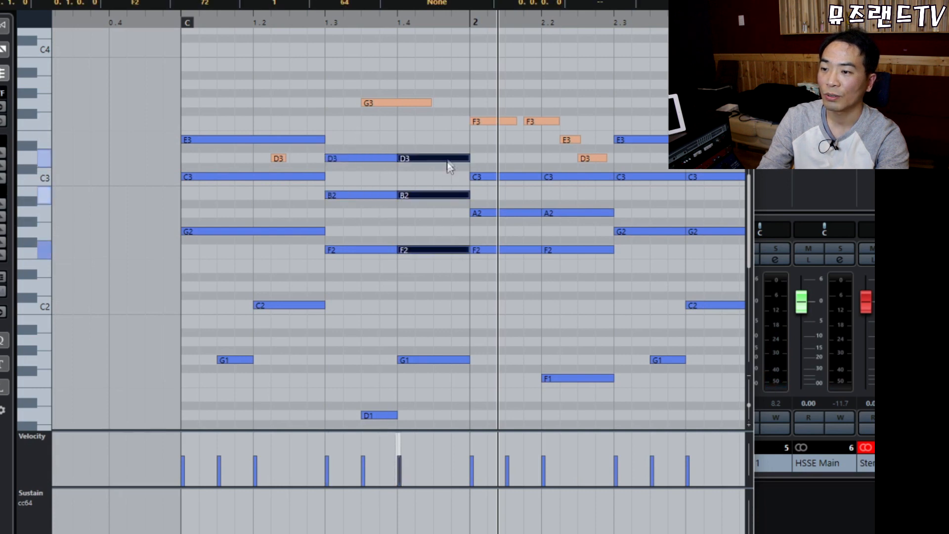
{"action": "left_click", "coordinate": [434, 158], "text": "alt"}
{"action": "left_click_drag", "start_coordinate": [455, 132], "coordinate": [453, 212]}
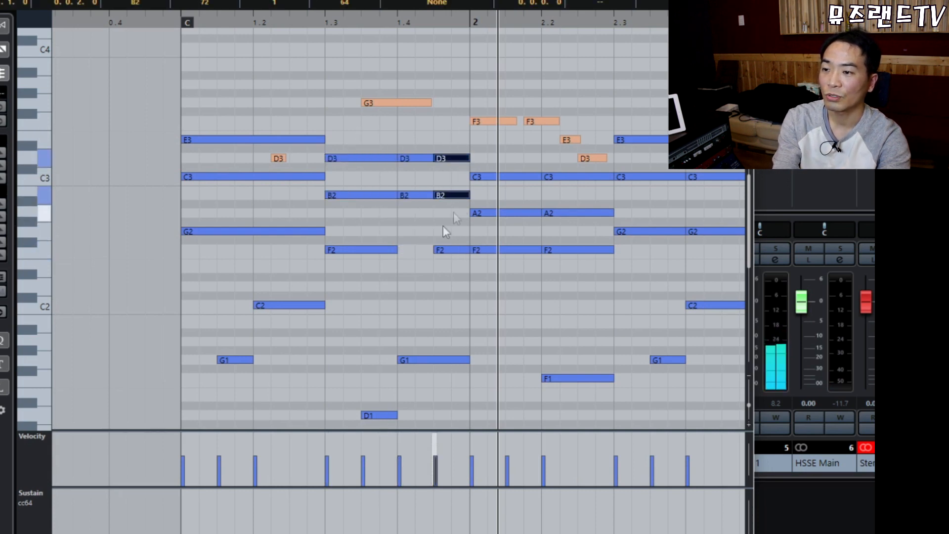
{"action": "key", "text": "Delete"}
Play back from near bar 1 and reselect the short D3, B2 and F2 pieces.
{"action": "left_click", "coordinate": [164, 22]}
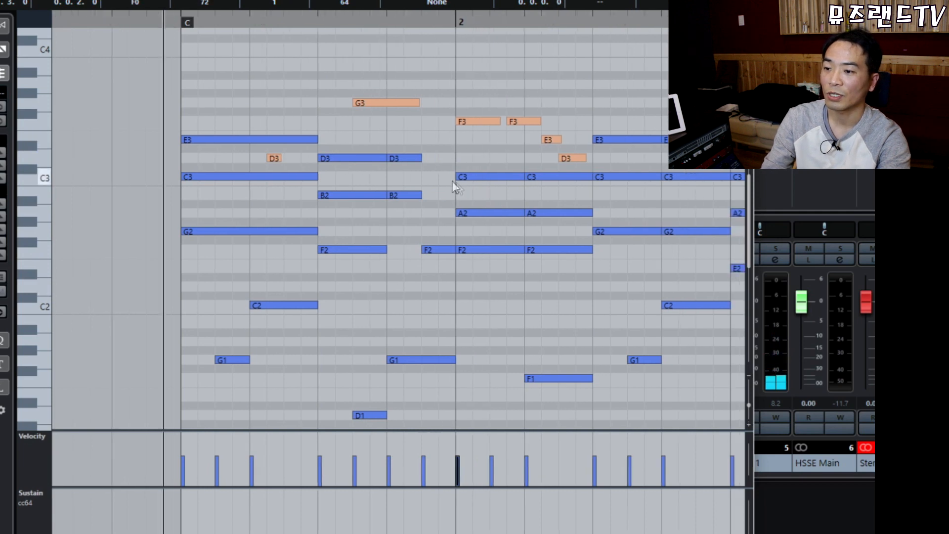
{"action": "key", "text": "space"}
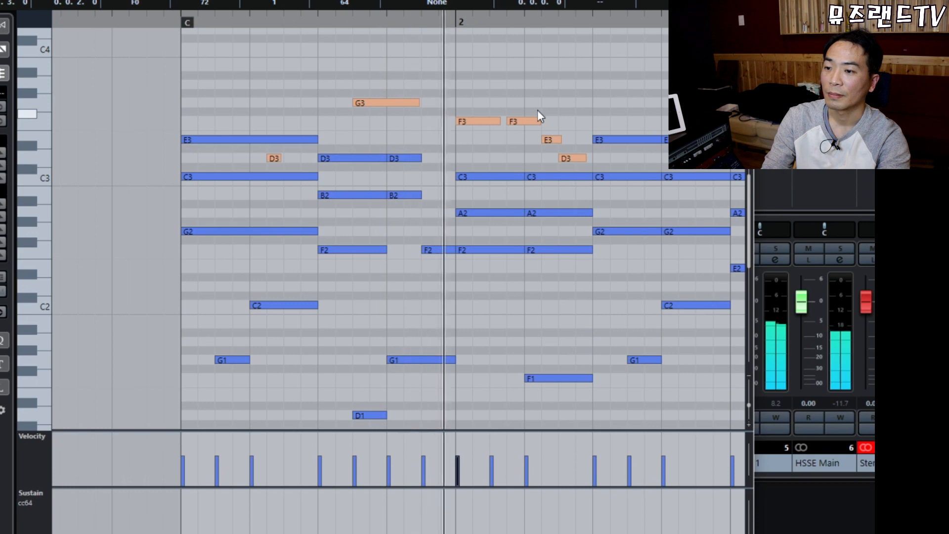
{"action": "key", "text": "space"}
{"action": "left_click_drag", "start_coordinate": [402, 136], "coordinate": [432, 288]}
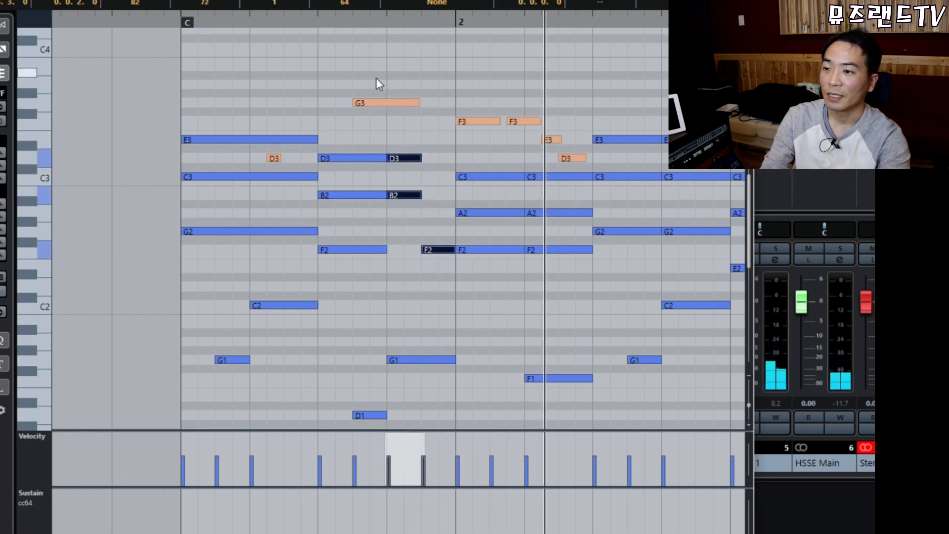
{"action": "left_click_drag", "start_coordinate": [354, 75], "coordinate": [439, 277]}
{"action": "left_click_drag", "start_coordinate": [407, 129], "coordinate": [429, 256]}
Audition from before the chord again and delete the short D3, B2 and F2 pieces.
{"action": "left_click", "coordinate": [319, 22]}
{"action": "key", "text": "space"}
{"action": "left_click", "coordinate": [449, 71]}
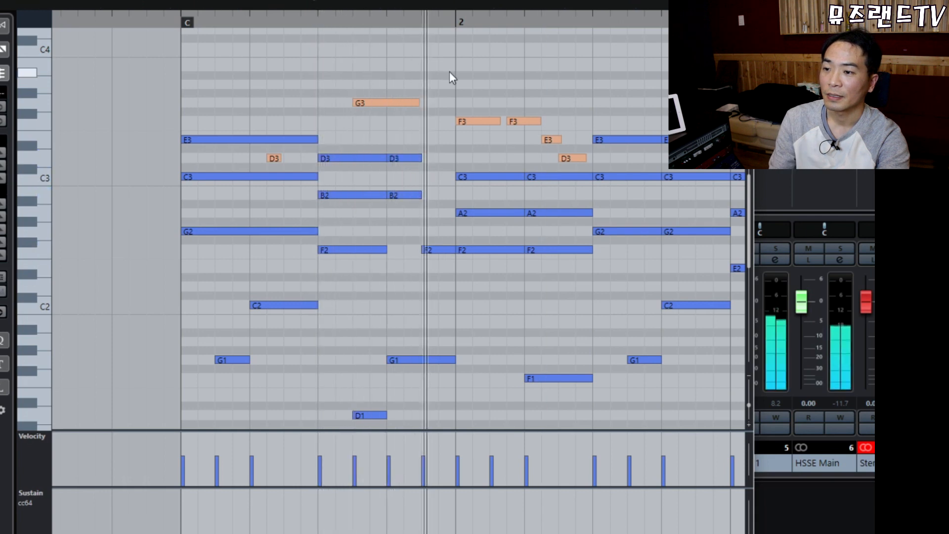
{"action": "left_click_drag", "start_coordinate": [408, 137], "coordinate": [435, 276]}
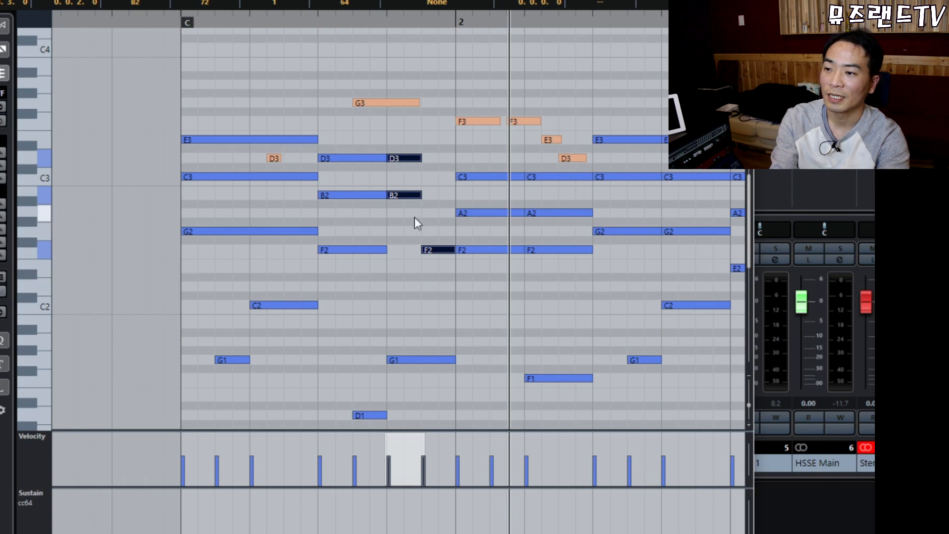
{"action": "key", "text": "KP_Subtract"}
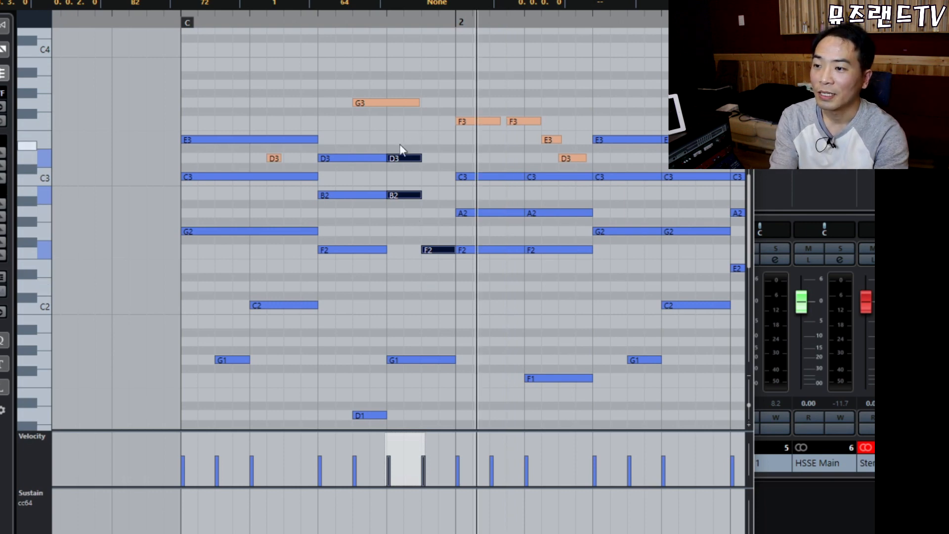
{"action": "left_click_drag", "start_coordinate": [399, 130], "coordinate": [435, 306]}
{"action": "key", "text": "Delete"}
{"action": "key", "text": "Delete"}
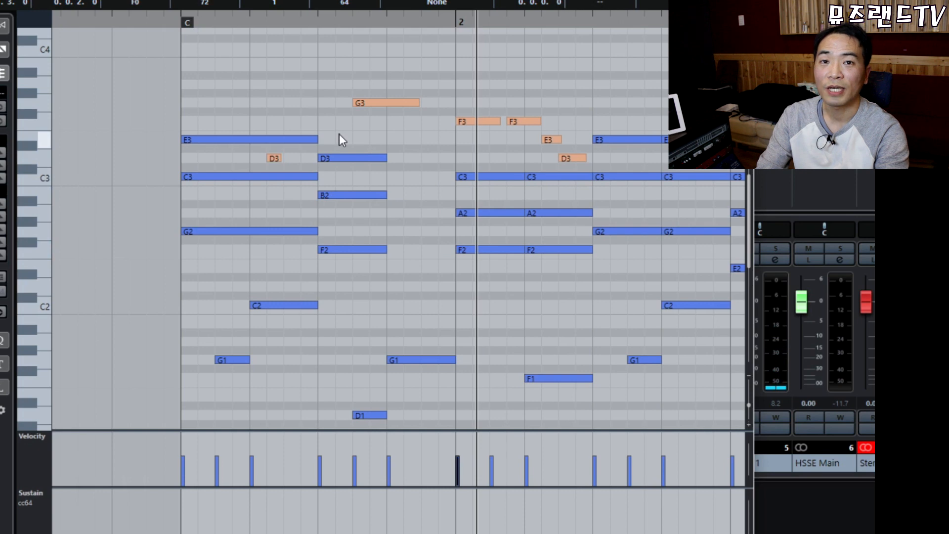
Select and inspect the bar-1 D3 and E3 notes and the C3 at bar 2.
{"action": "left_click_drag", "start_coordinate": [339, 134], "coordinate": [366, 173]}
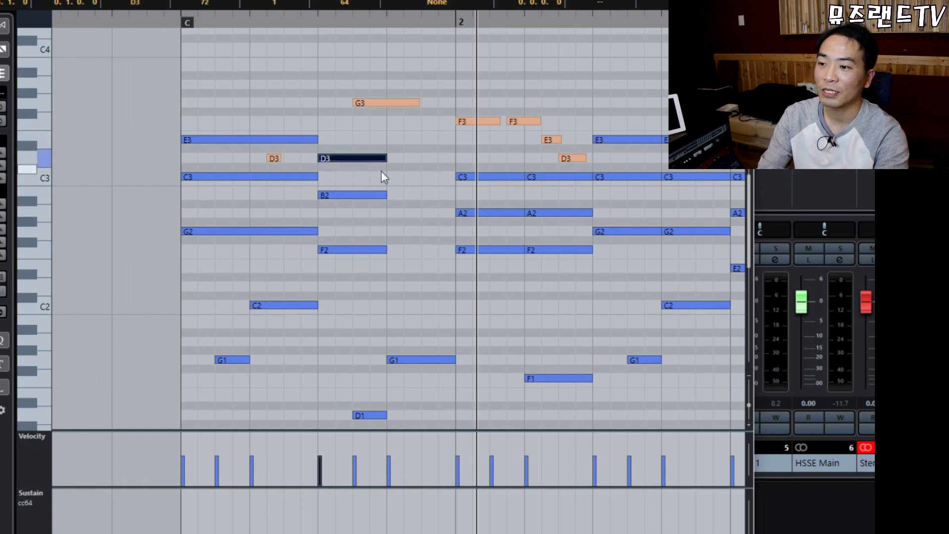
{"action": "left_click", "coordinate": [376, 166]}
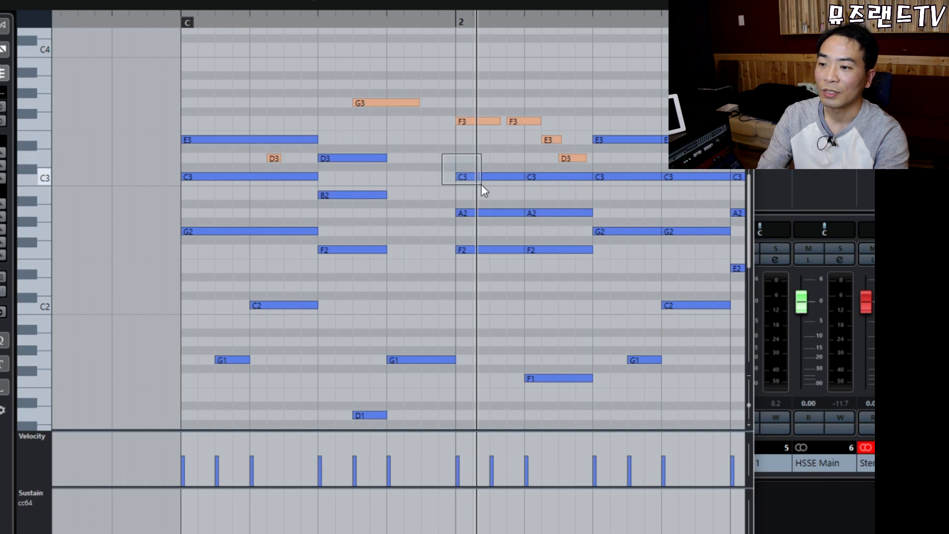
{"action": "left_click_drag", "start_coordinate": [481, 185], "coordinate": [482, 186]}
{"action": "left_click_drag", "start_coordinate": [446, 157], "coordinate": [481, 184]}
{"action": "left_click_drag", "start_coordinate": [448, 157], "coordinate": [482, 189]}
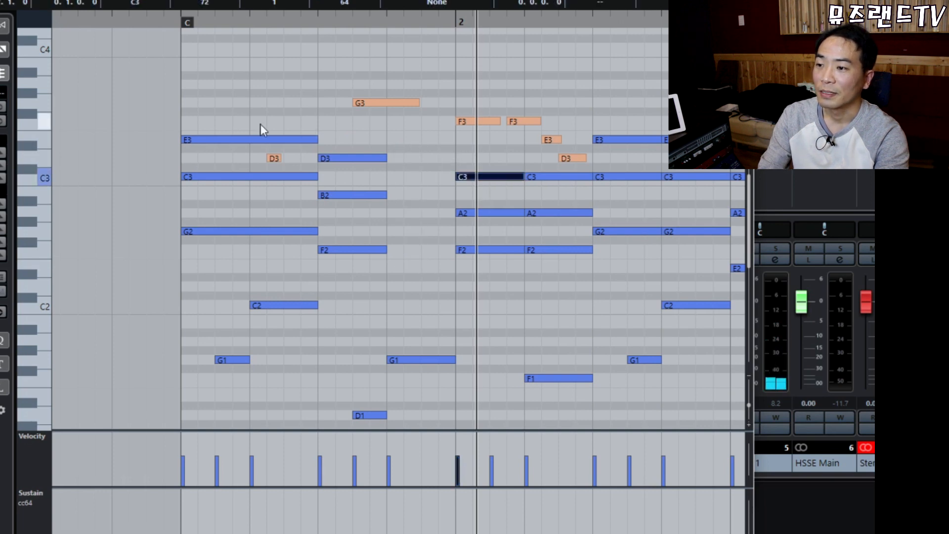
{"action": "left_click", "coordinate": [251, 140]}
{"action": "left_click", "coordinate": [375, 157]}
{"action": "left_click_drag", "start_coordinate": [462, 145], "coordinate": [485, 191]}
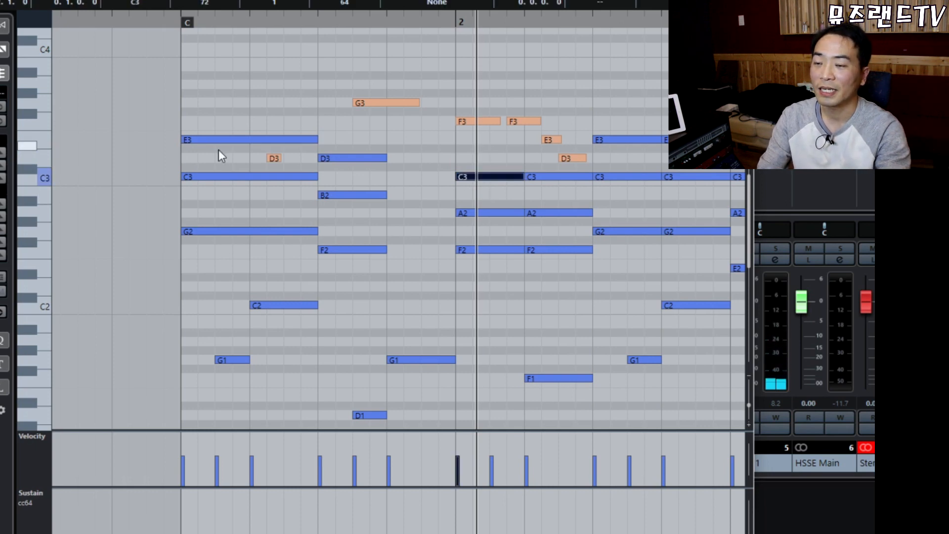
{"action": "left_click", "coordinate": [420, 207]}
Draw a short B2 after the existing B2 and a short D3 after the existing D3.
{"action": "key", "text": "8"}
{"action": "left_click_drag", "start_coordinate": [394, 197], "coordinate": [414, 196]}
{"action": "left_click_drag", "start_coordinate": [425, 160], "coordinate": [454, 158]}
{"action": "key", "text": "1"}
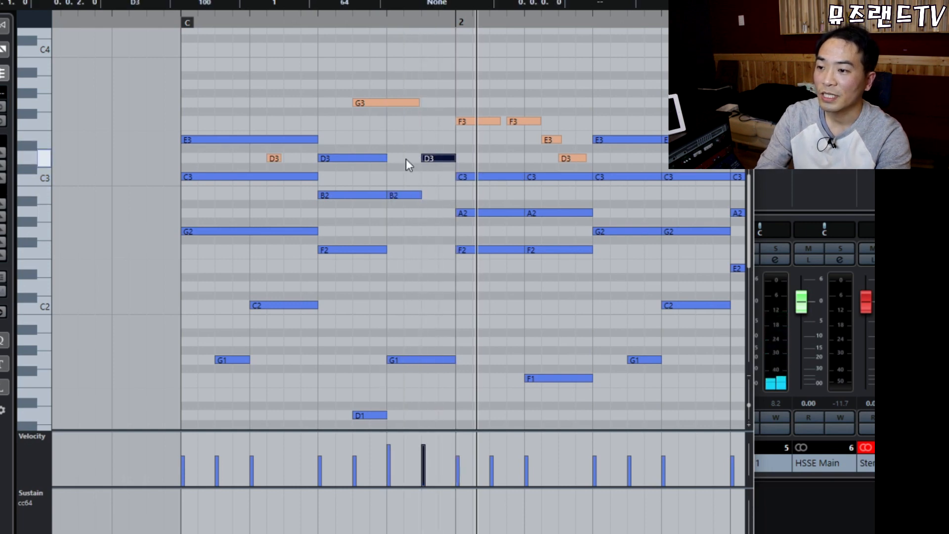
{"action": "left_click", "coordinate": [404, 194]}
{"action": "left_click", "coordinate": [429, 157]}
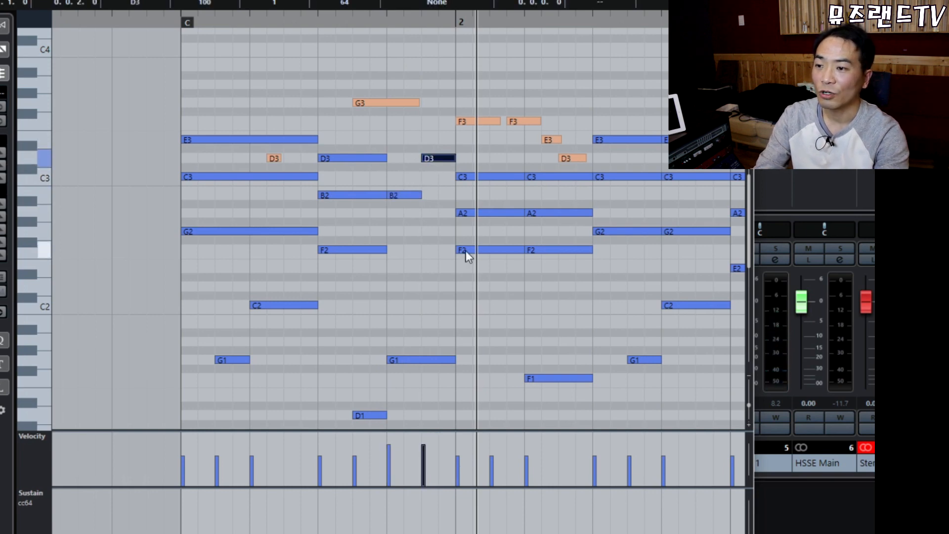
Check the E3, D3, B2, new D3 and bar-2 C3 notes, then play from bar 1.
{"action": "left_click", "coordinate": [221, 127]}
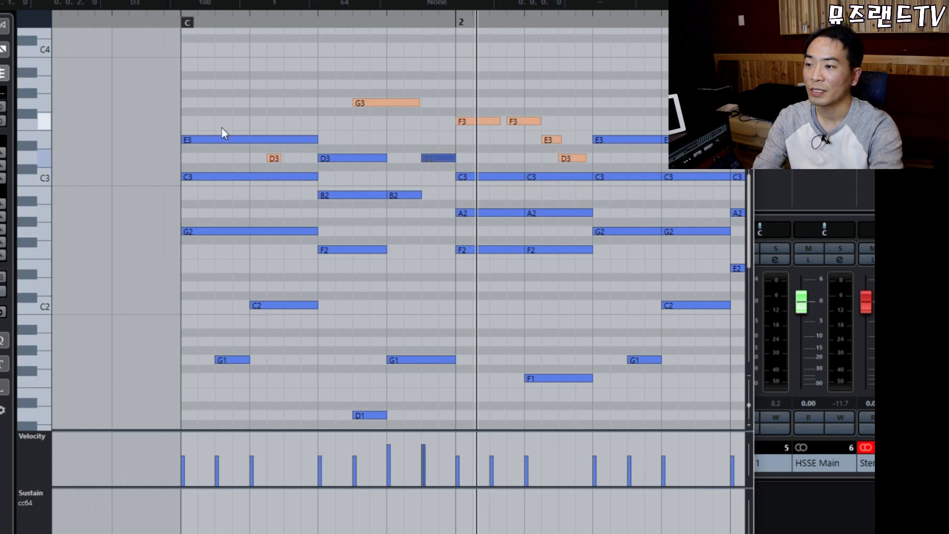
{"action": "left_click", "coordinate": [262, 139]}
{"action": "left_click", "coordinate": [358, 158]}
{"action": "left_click_drag", "start_coordinate": [407, 174], "coordinate": [417, 219]}
{"action": "left_click", "coordinate": [438, 158]}
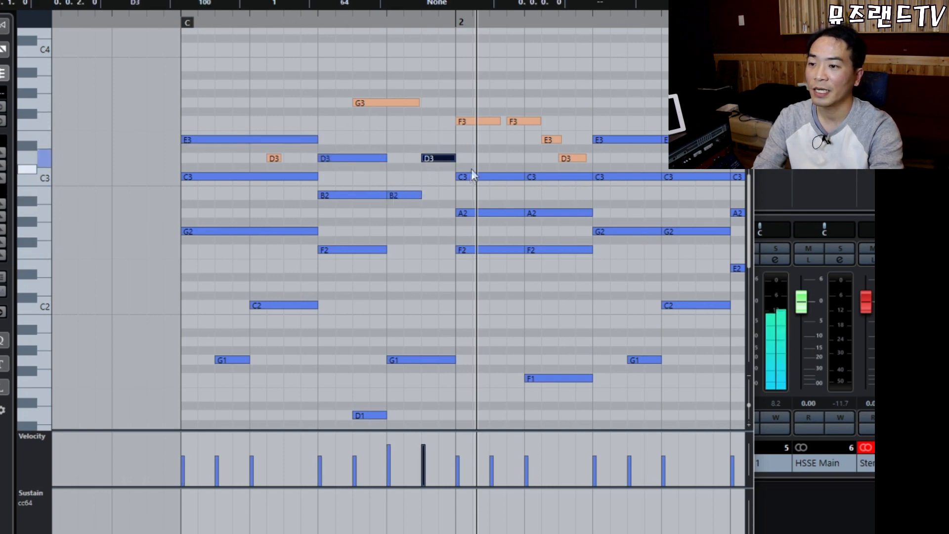
{"action": "left_click", "coordinate": [475, 177]}
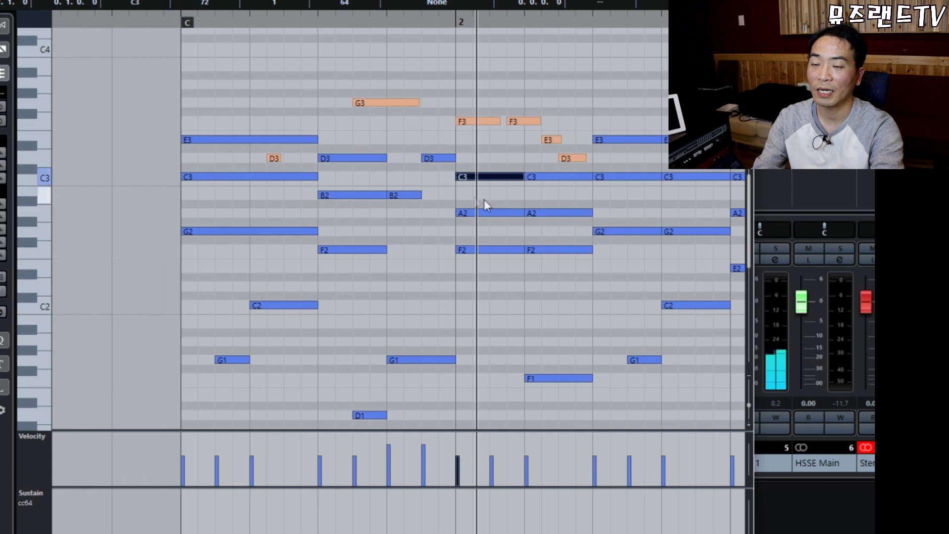
{"action": "key", "text": "space"}
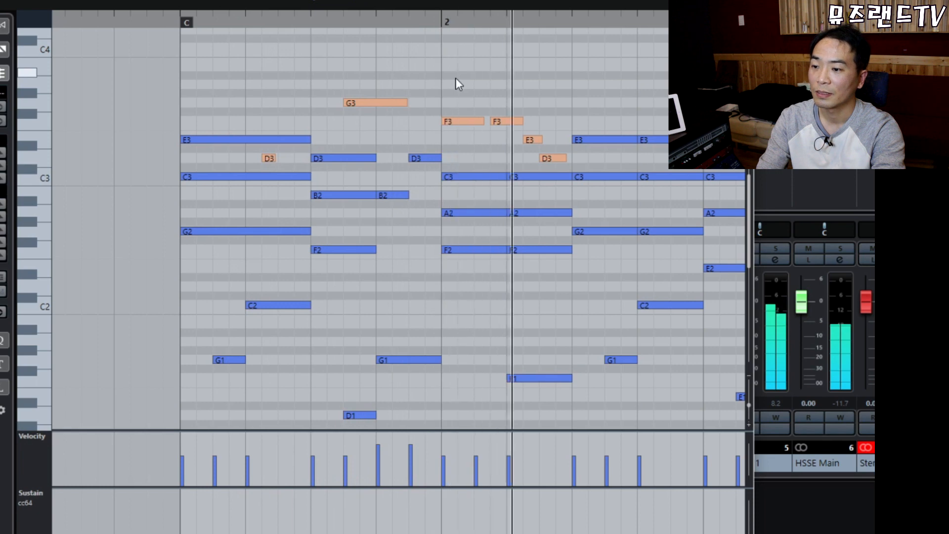
Set the new D3 and B2 notes to velocity 72 and listen to the change.
{"action": "left_click_drag", "start_coordinate": [395, 134], "coordinate": [403, 233]}
{"action": "left_click", "coordinate": [175, 25]}
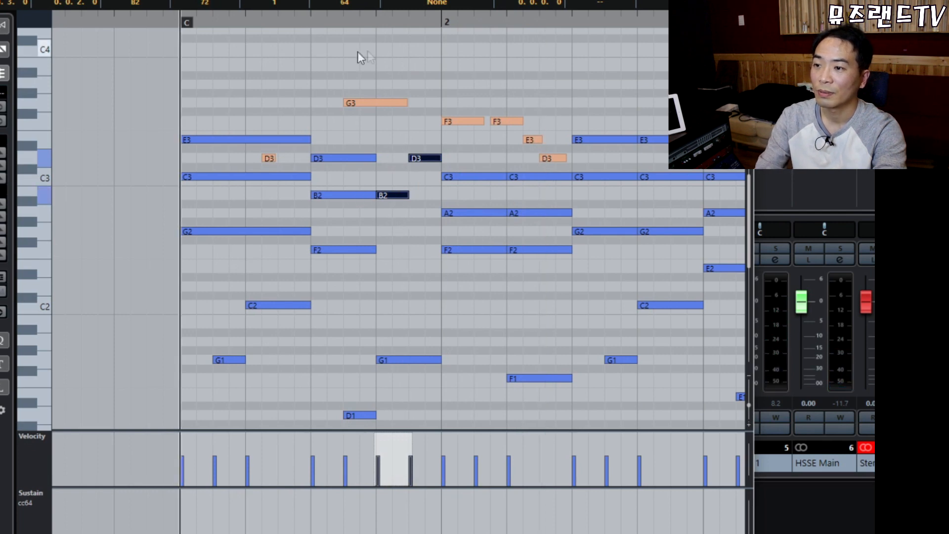
{"action": "left_click", "coordinate": [425, 78]}
{"action": "key", "text": "space"}
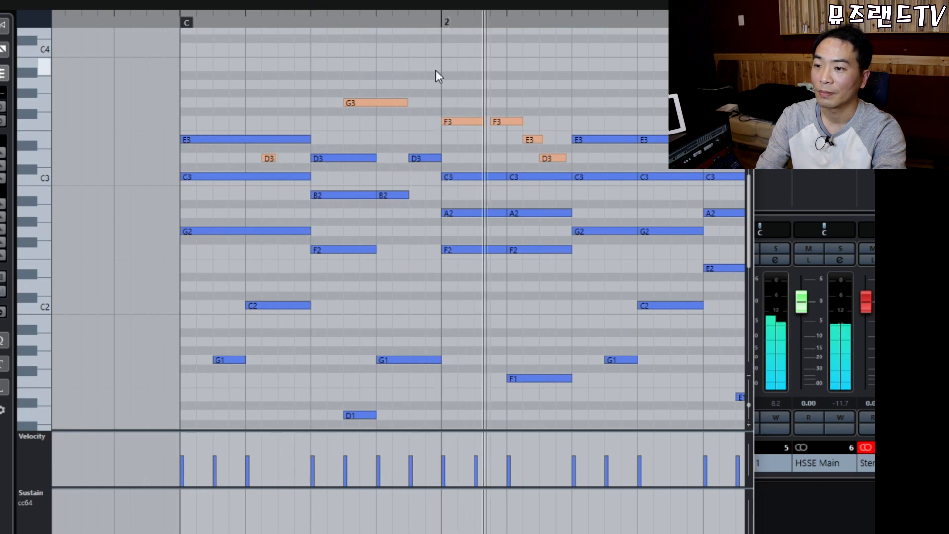
{"action": "key", "text": "space"}
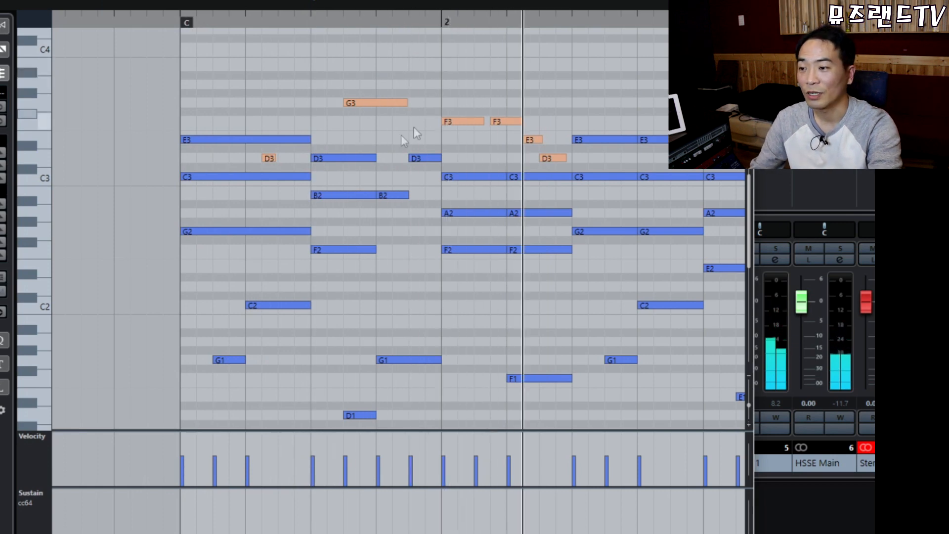
Copy the short B2 and D3 notes and transpose the copies down four semitones.
{"action": "left_click", "coordinate": [390, 196]}
{"action": "left_click", "coordinate": [417, 158]}
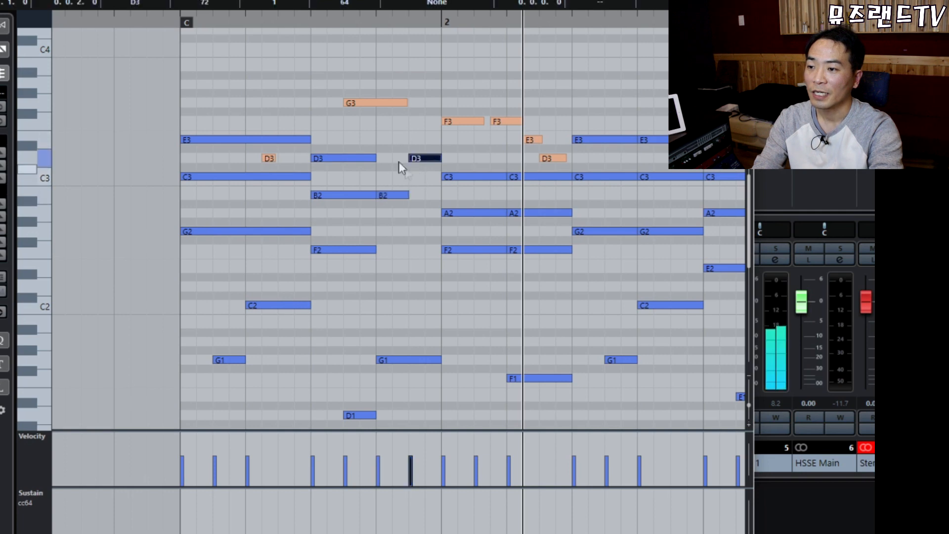
{"action": "left_click", "coordinate": [401, 195], "text": "shift"}
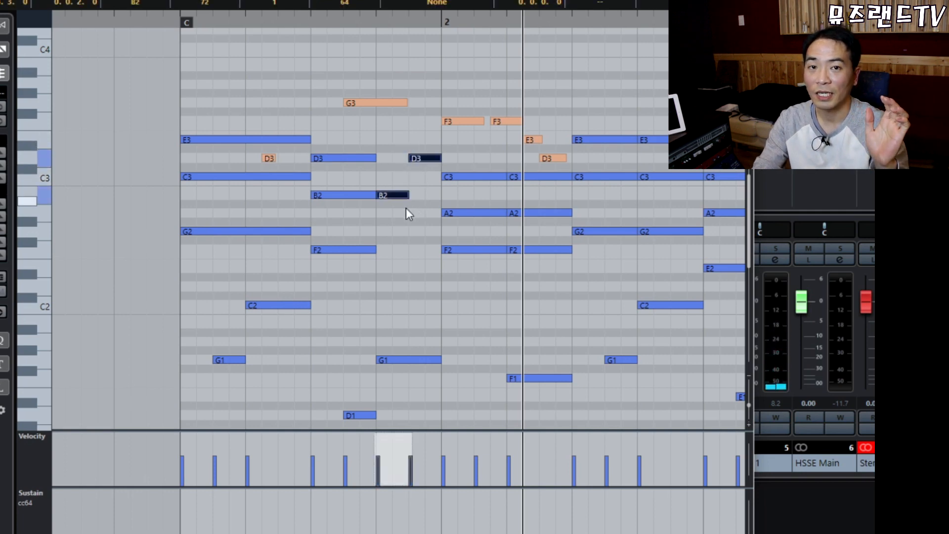
{"action": "left_click_drag", "start_coordinate": [392, 146], "coordinate": [418, 201]}
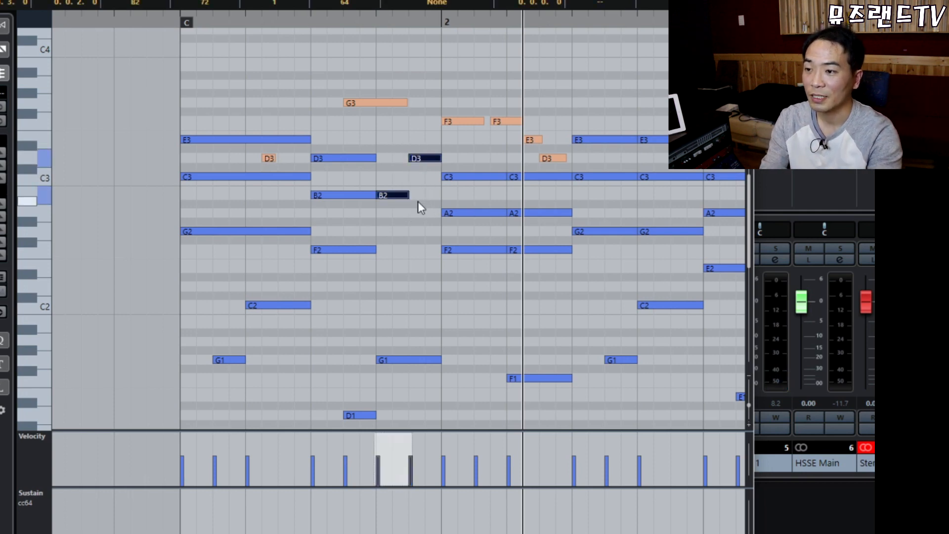
{"action": "left_click_drag", "start_coordinate": [393, 129], "coordinate": [420, 207]}
{"action": "key", "text": "l"}
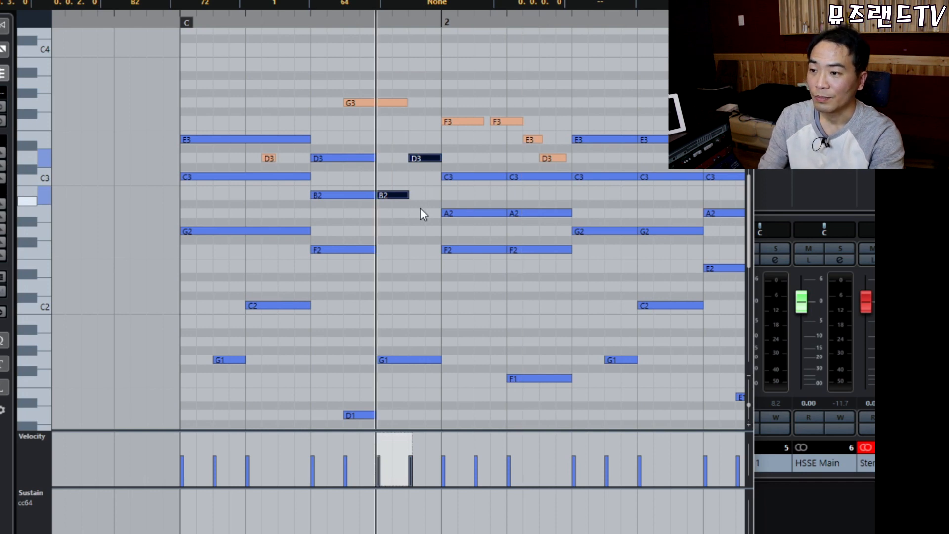
{"action": "left_click", "coordinate": [420, 208]}
{"action": "key", "text": "Down"}
{"action": "key", "text": "Down"}
{"action": "key", "text": "Down"}
{"action": "key", "text": "Down"}
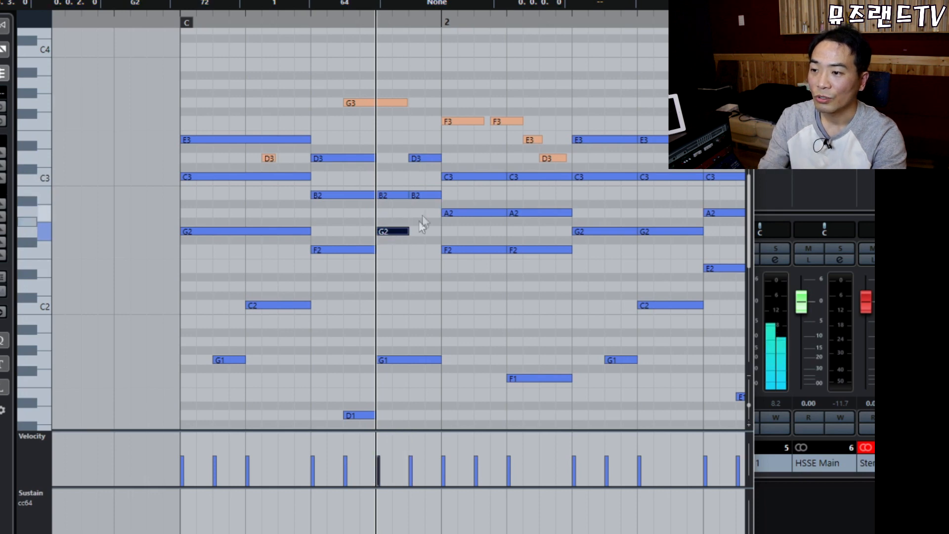
Play back the revised bar 1, then select bar 2's notes and play from bar 2.
{"action": "left_click", "coordinate": [422, 205]}
{"action": "left_click", "coordinate": [422, 196]}
{"action": "left_click", "coordinate": [423, 236]}
{"action": "left_click", "coordinate": [177, 21]}
{"action": "key", "text": "space"}
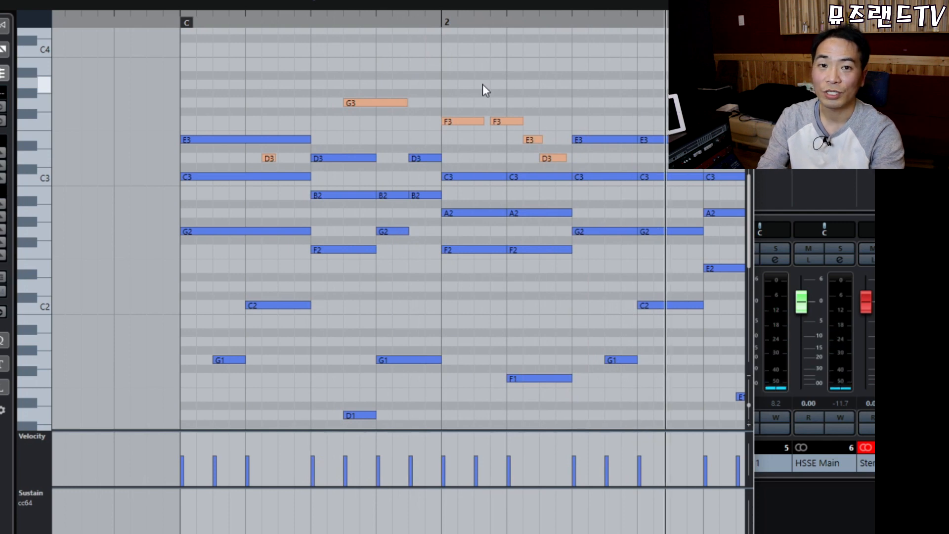
{"action": "mouse_move", "coordinate": [457, 45]}
{"action": "left_click_drag", "start_coordinate": [457, 46], "coordinate": [688, 425]}
{"action": "left_click_drag", "start_coordinate": [435, 21], "coordinate": [427, 19]}
{"action": "key", "text": "space"}
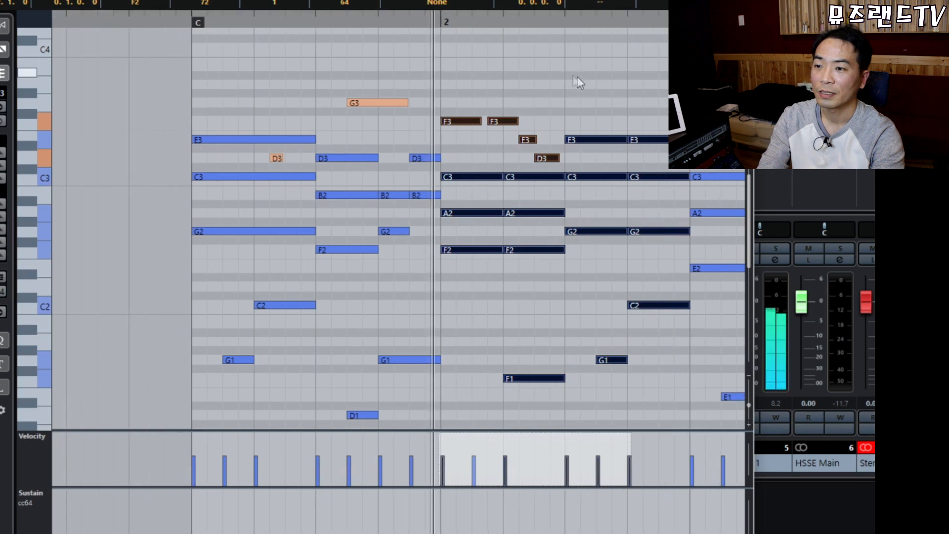
Select bar 2's second-half notes and inspect the F3 and E3 melody notes above them.
{"action": "left_click", "coordinate": [599, 91]}
{"action": "key", "text": "h"}
{"action": "key", "text": "h"}
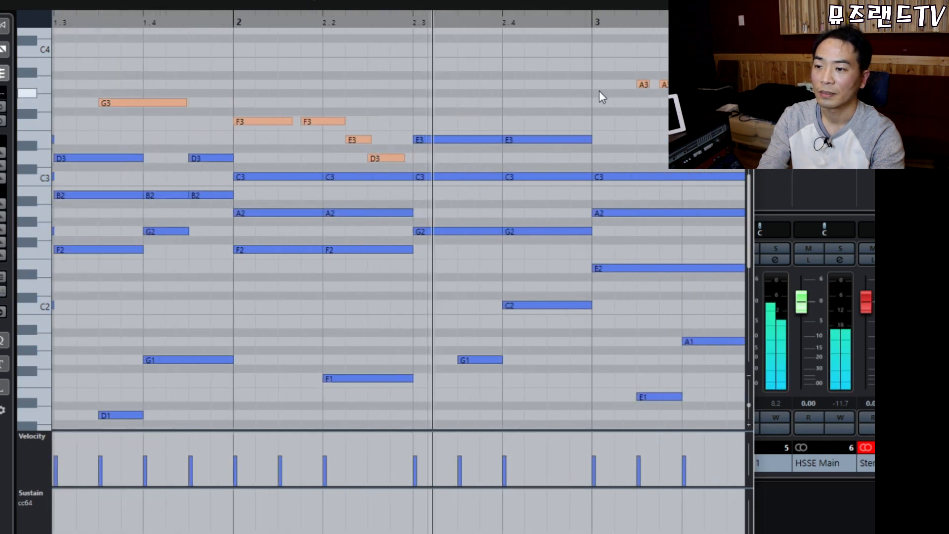
{"action": "key", "text": "g"}
{"action": "key", "text": "g"}
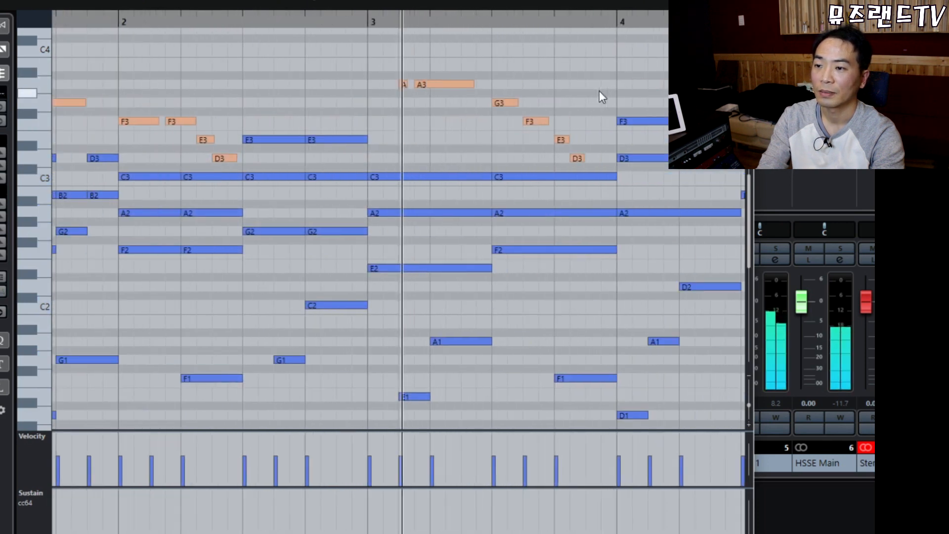
{"action": "left_click_drag", "start_coordinate": [267, 91], "coordinate": [353, 374]}
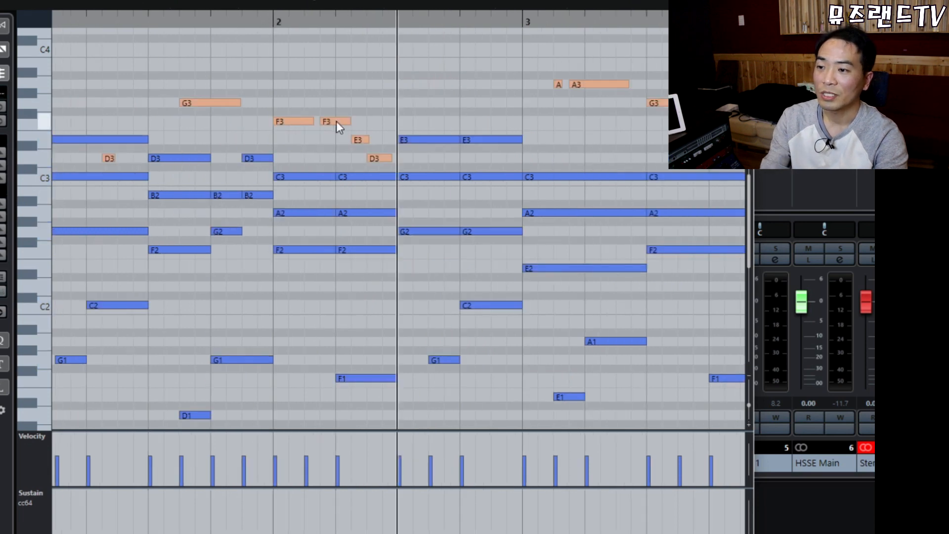
{"action": "left_click", "coordinate": [336, 120]}
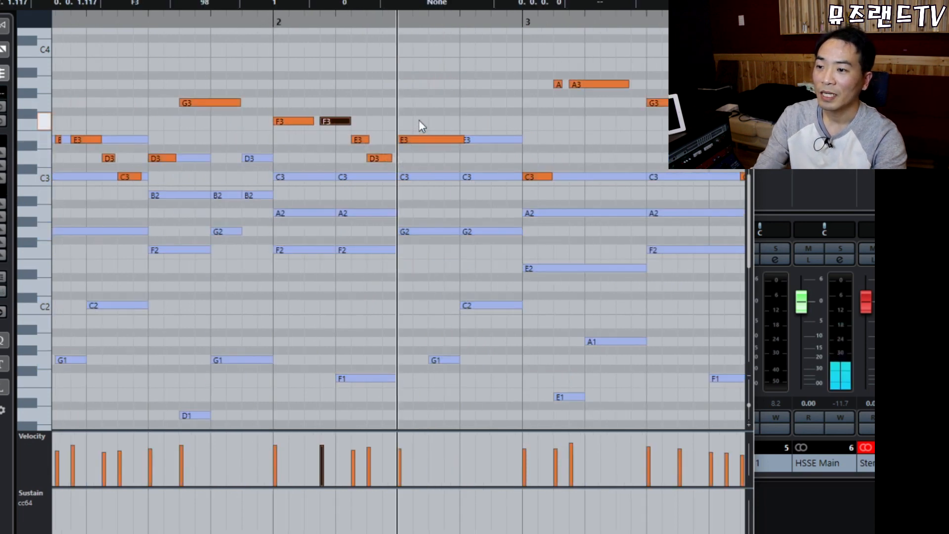
{"action": "left_click", "coordinate": [429, 141]}
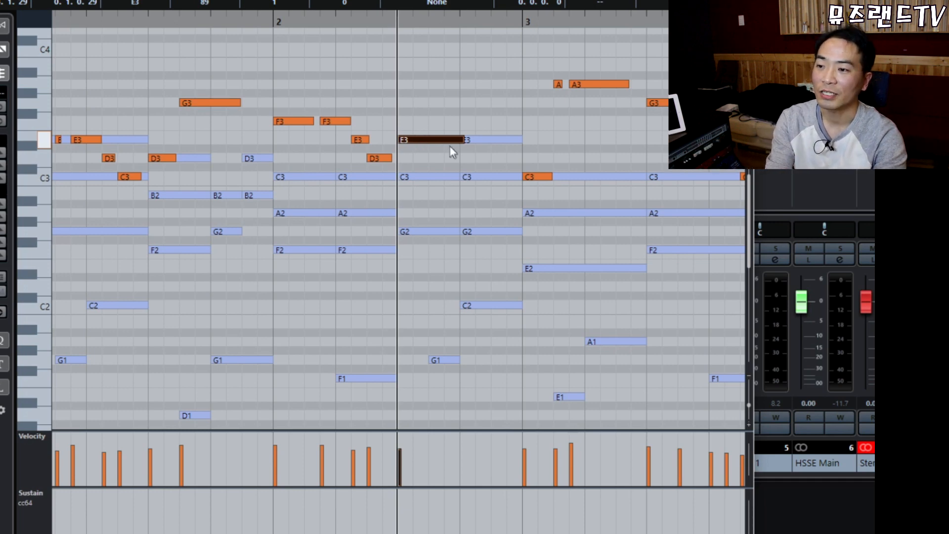
{"action": "left_click_drag", "start_coordinate": [421, 94], "coordinate": [476, 253]}
{"action": "left_click", "coordinate": [490, 99]}
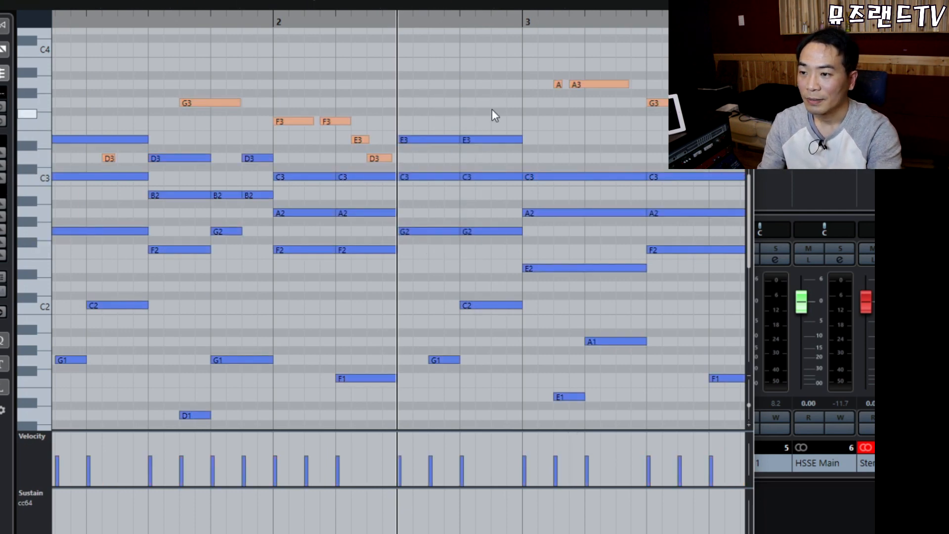
Delete the E3, C3 and G2 chord in bar 2's second half.
{"action": "left_click_drag", "start_coordinate": [482, 203], "coordinate": [489, 252]}
{"action": "left_click", "coordinate": [492, 140]}
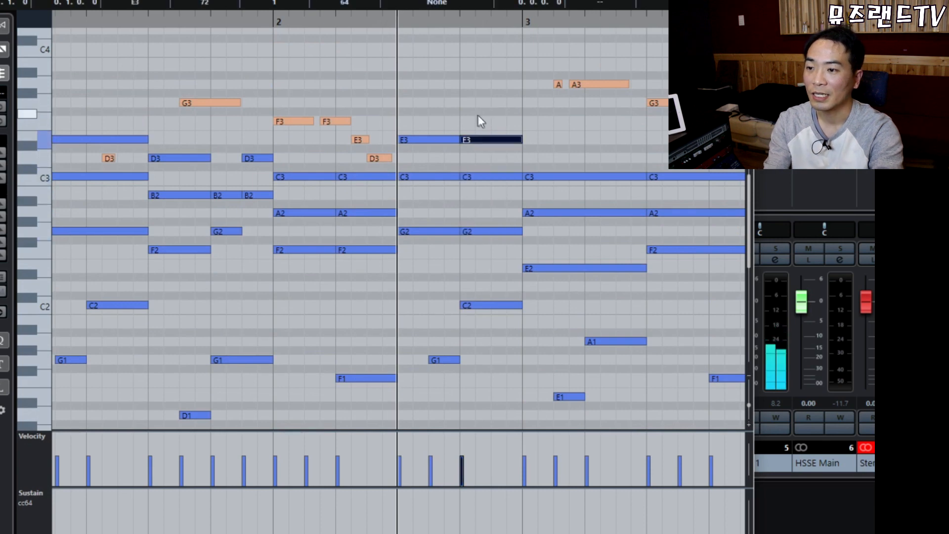
{"action": "left_click_drag", "start_coordinate": [481, 100], "coordinate": [492, 247]}
{"action": "key", "text": "Delete"}
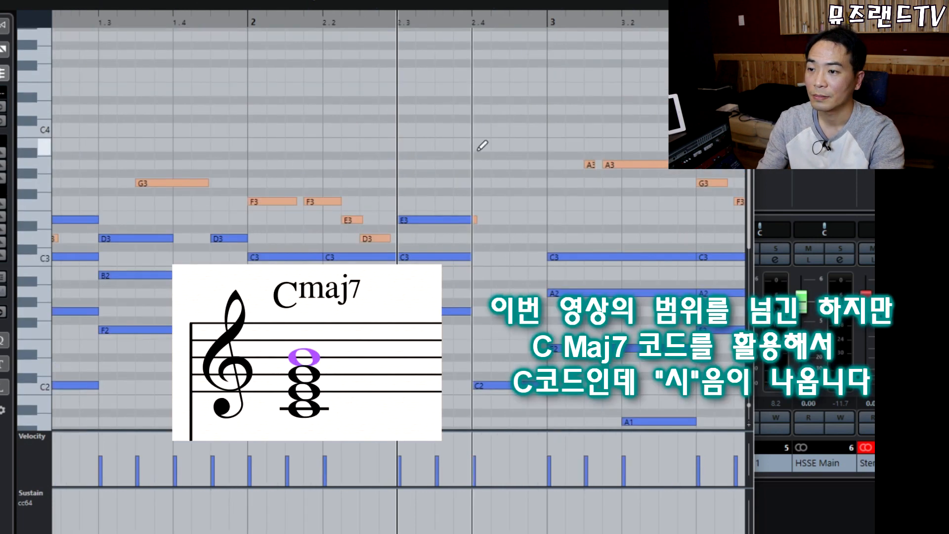
Draw B3, C4, B3 and G3 notes leading into bar 3.
{"action": "left_click", "coordinate": [478, 148]}
{"action": "left_click", "coordinate": [497, 132]}
{"action": "left_click", "coordinate": [515, 147]}
{"action": "left_click", "coordinate": [534, 183]}
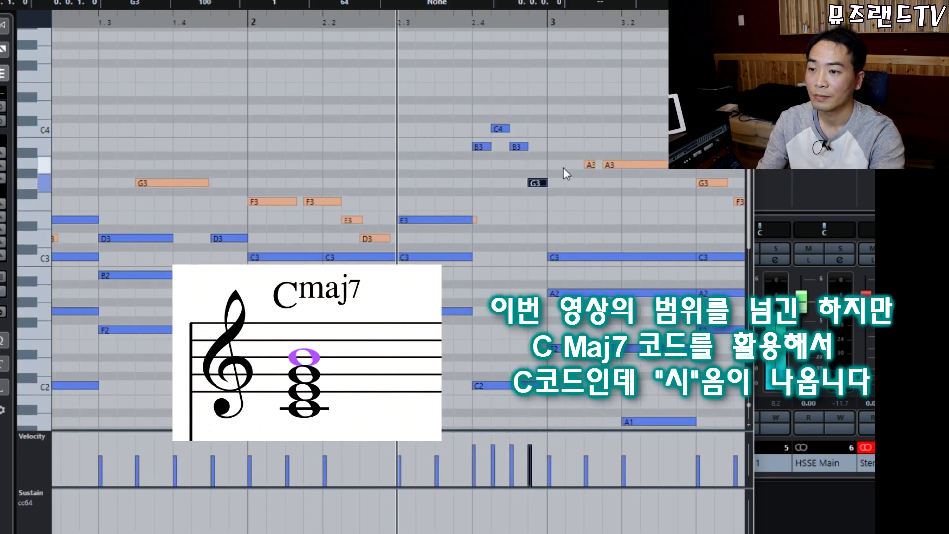
Draw an A3 at bar 3, lengthen it to about beat 3.3, and play from before bar 2.
{"action": "left_click_drag", "start_coordinate": [554, 164], "coordinate": [696, 168]}
{"action": "left_click_drag", "start_coordinate": [480, 85], "coordinate": [539, 196]}
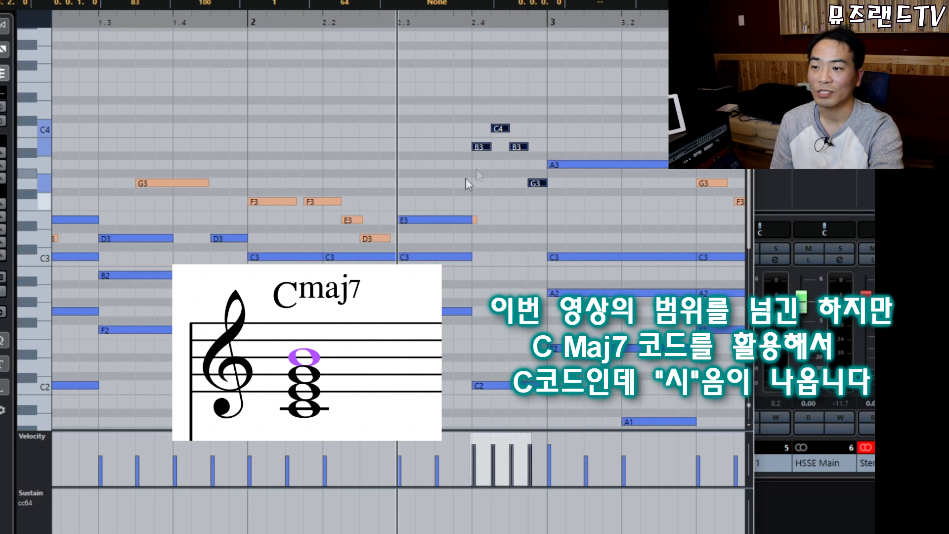
{"action": "left_click", "coordinate": [232, 24]}
{"action": "key", "text": "space"}
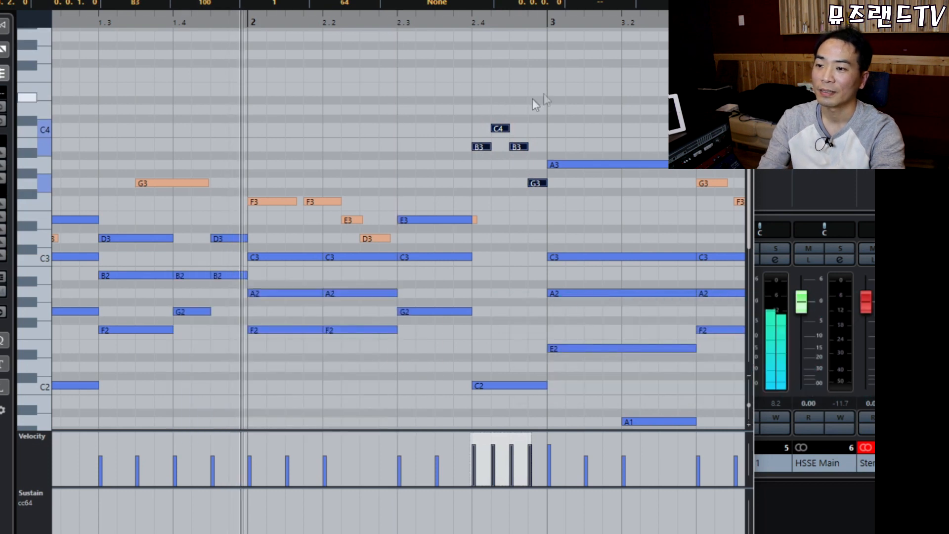
{"action": "left_click", "coordinate": [580, 74]}
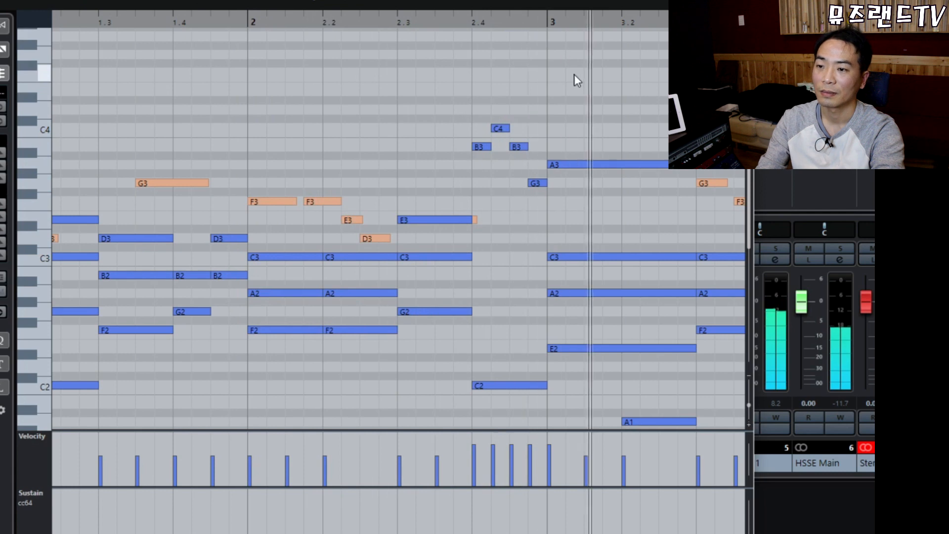
Lower the velocity of the B3, C4, B3, G3 and A3 notes to about 71.
{"action": "key", "text": "g"}
{"action": "left_click_drag", "start_coordinate": [262, 84], "coordinate": [326, 194]}
{"action": "left_click", "coordinate": [346, 166], "text": "shift"}
{"action": "left_click_drag", "start_coordinate": [293, 130], "coordinate": [298, 171]}
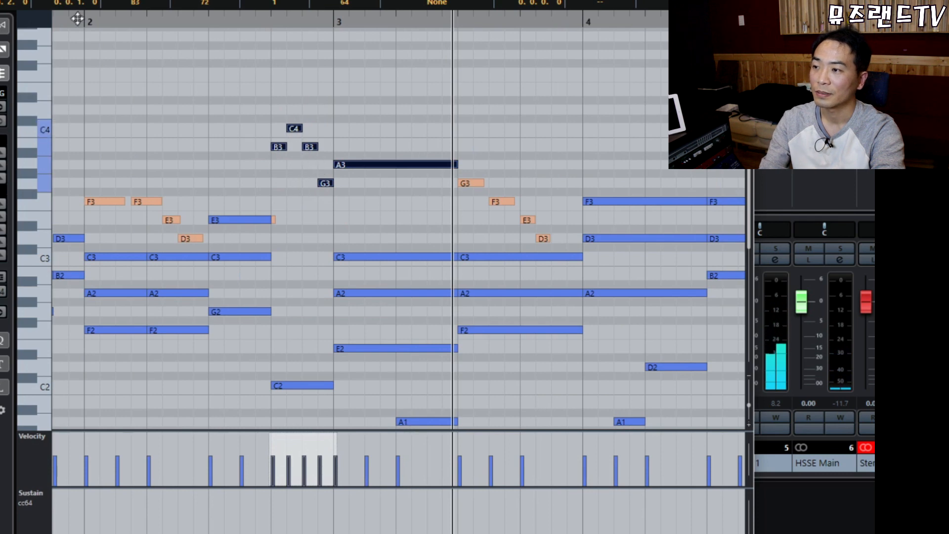
Confirm the velocity change, then undo twice to bring back the chord and the B2 at beat 1.4.
{"action": "left_click", "coordinate": [415, 80]}
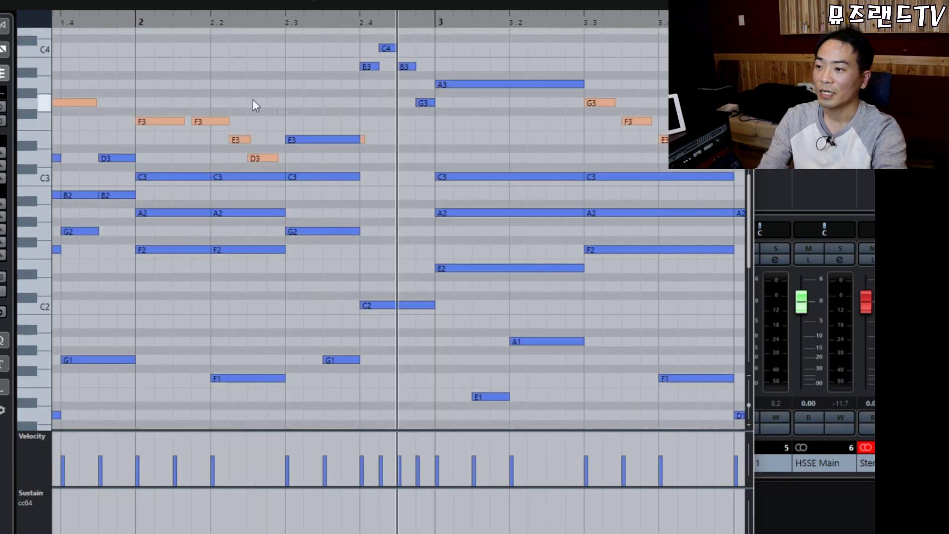
{"action": "key", "text": "ctrl+z"}
{"action": "key", "text": "ctrl+z"}
{"action": "key", "text": "ctrl+z"}
{"action": "key", "text": "ctrl+z"}
{"action": "key", "text": "ctrl+z"}
{"action": "key", "text": "ctrl+z"}
{"action": "key", "text": "ctrl+z"}
{"action": "key", "text": "ctrl+z"}
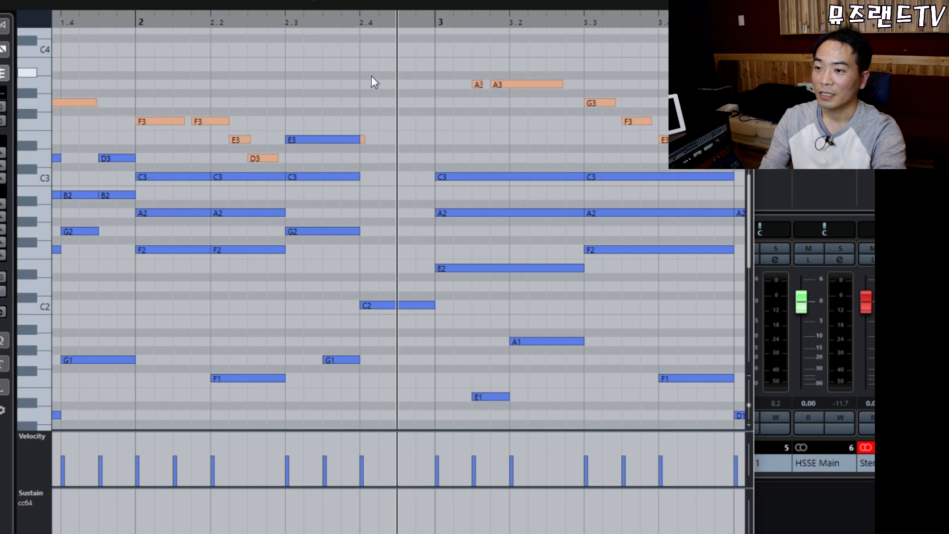
{"action": "key", "text": "ctrl+z"}
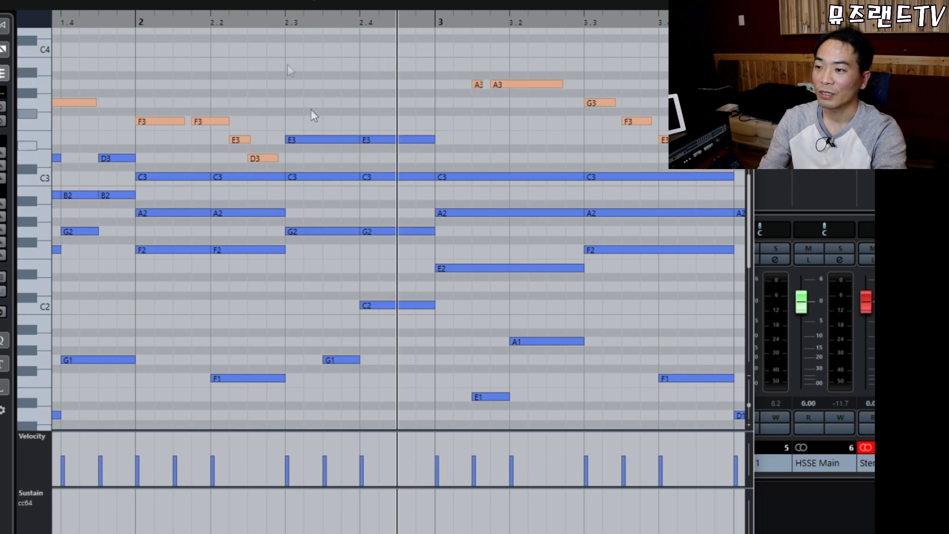
Play the passage from just before bar 2, then select the beat-2.4 chord notes.
{"action": "left_click", "coordinate": [186, 20]}
{"action": "key", "text": "space"}
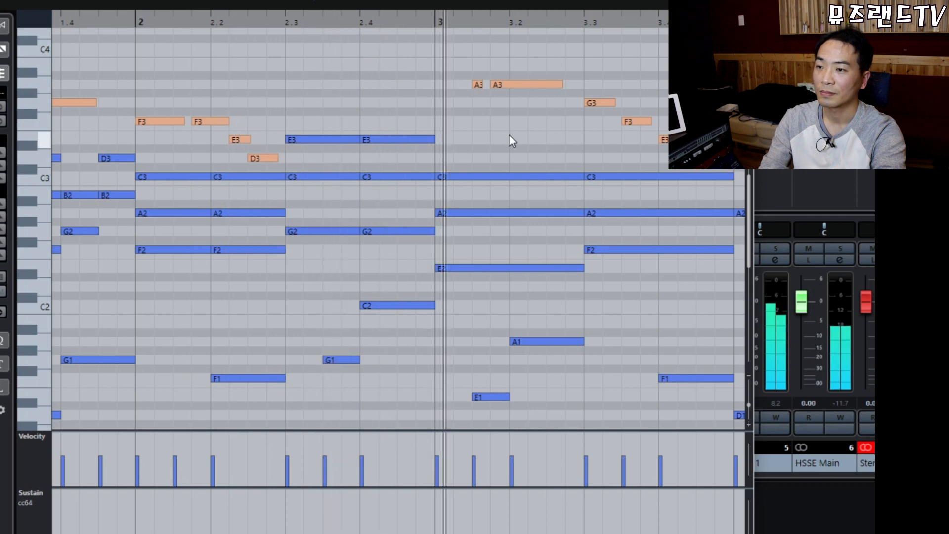
{"action": "key", "text": "space"}
{"action": "left_click_drag", "start_coordinate": [375, 84], "coordinate": [414, 364]}
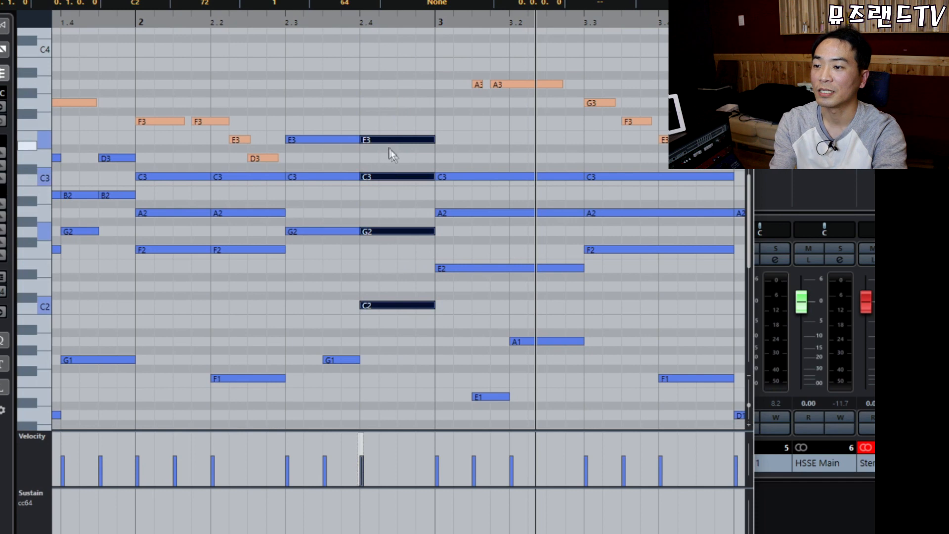
{"action": "left_click", "coordinate": [226, 122]}
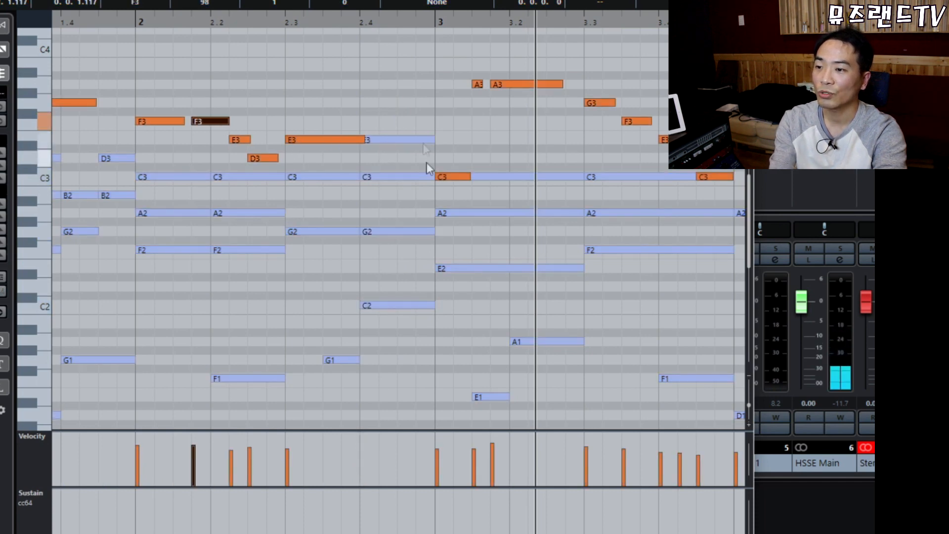
Delete the E3, C3 and G2 accompaniment notes at beat 2.4.
{"action": "left_click", "coordinate": [403, 140]}
{"action": "left_click_drag", "start_coordinate": [387, 91], "coordinate": [411, 241]}
{"action": "left_click", "coordinate": [390, 106]}
{"action": "left_click_drag", "start_coordinate": [390, 90], "coordinate": [414, 241]}
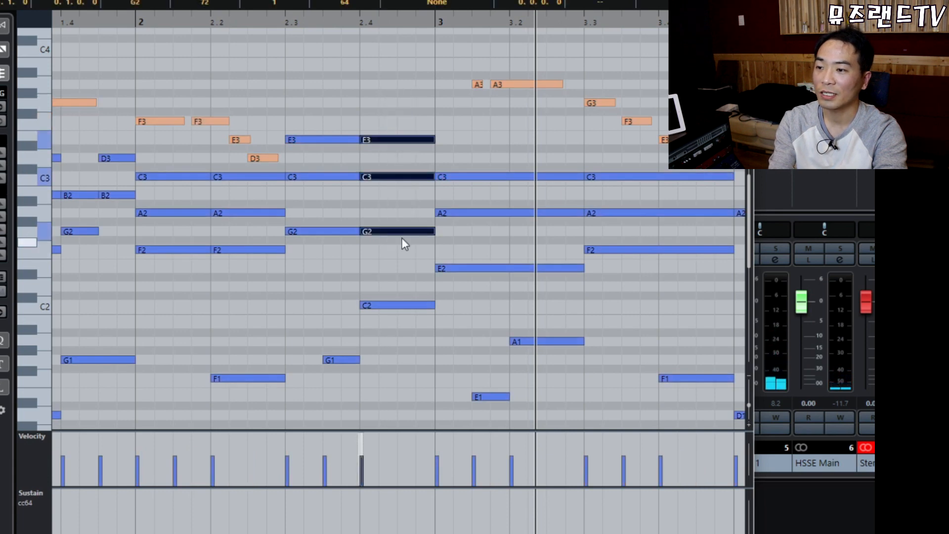
{"action": "key", "text": "Delete"}
{"action": "scroll", "coordinate": [397, 191], "scroll_direction": "up", "scroll_amount": 3}
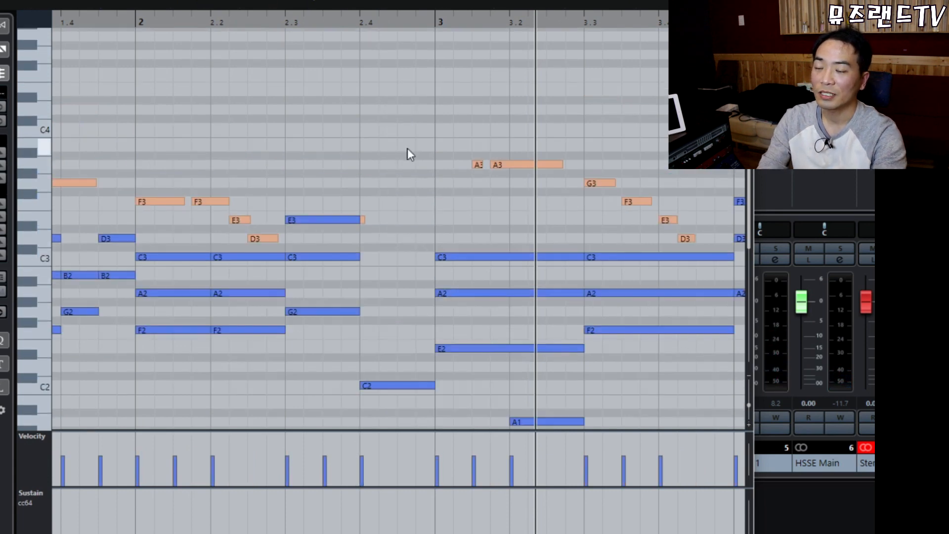
Draw a B3, C4, B3, G3 lead-in from beat 2.4 and a long A3 across bar 3.
{"action": "double_click", "coordinate": [369, 147]}
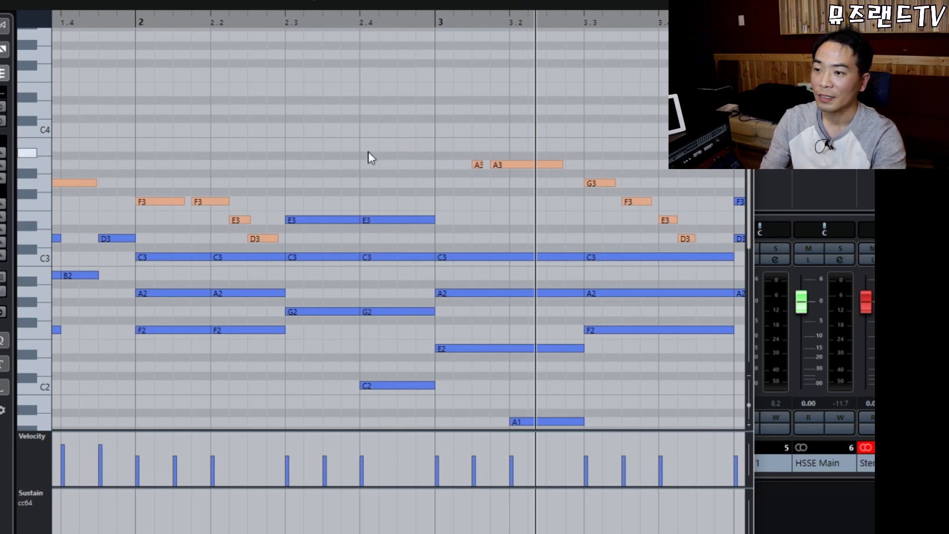
{"action": "left_click", "coordinate": [389, 129], "text": "alt"}
{"action": "left_click", "coordinate": [406, 147], "text": "alt"}
{"action": "left_click", "coordinate": [424, 183], "text": "alt"}
{"action": "left_click_drag", "start_coordinate": [444, 165], "coordinate": [577, 164]}
{"action": "left_click", "coordinate": [446, 151]}
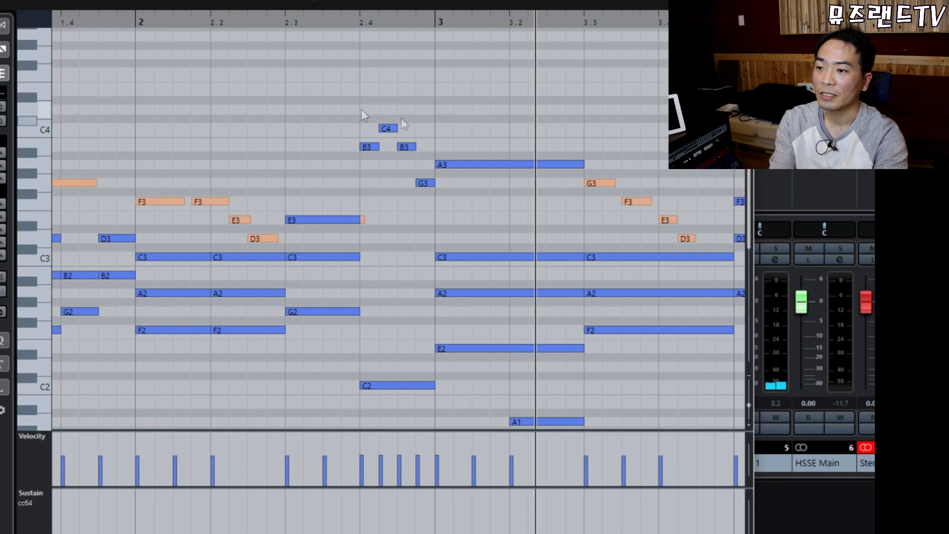
{"action": "left_click", "coordinate": [499, 160]}
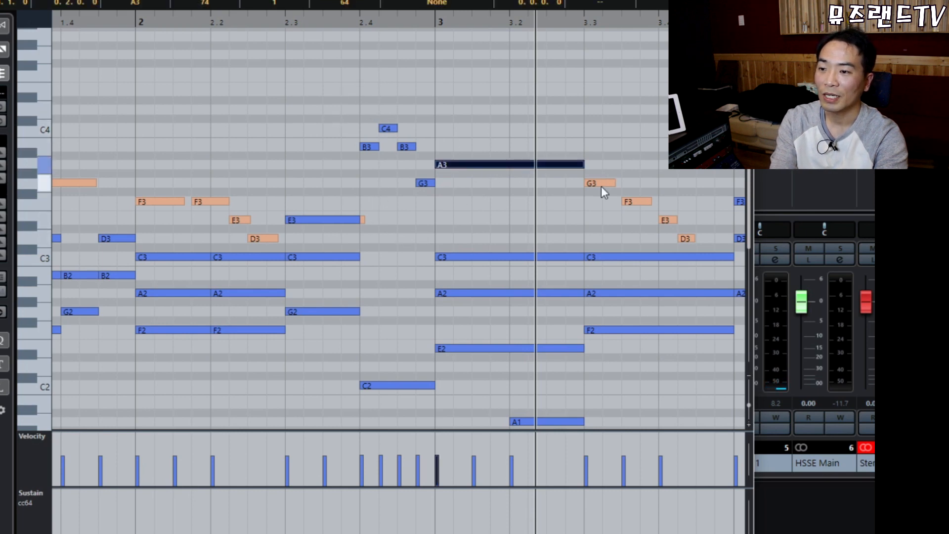
{"action": "left_click", "coordinate": [601, 185]}
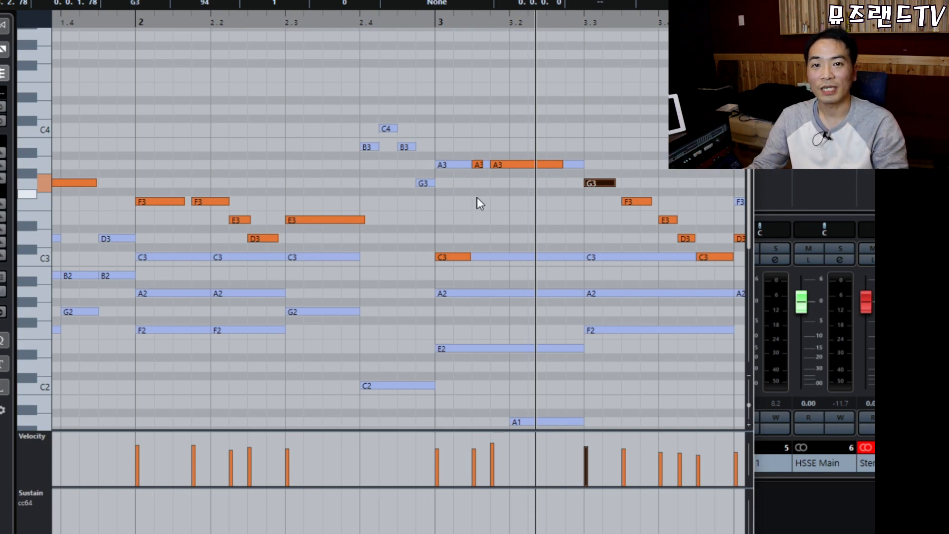
{"action": "left_click", "coordinate": [522, 164]}
{"action": "left_click", "coordinate": [452, 183]}
{"action": "left_click", "coordinate": [460, 166]}
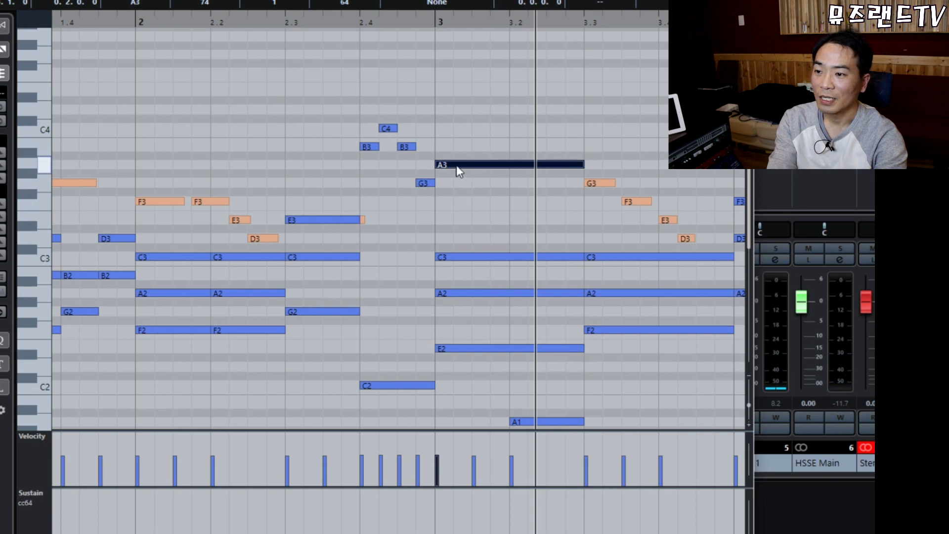
{"action": "left_click", "coordinate": [456, 163]}
{"action": "left_click_drag", "start_coordinate": [456, 208], "coordinate": [489, 377]}
{"action": "scroll", "coordinate": [505, 272], "scroll_direction": "down", "scroll_amount": 4}
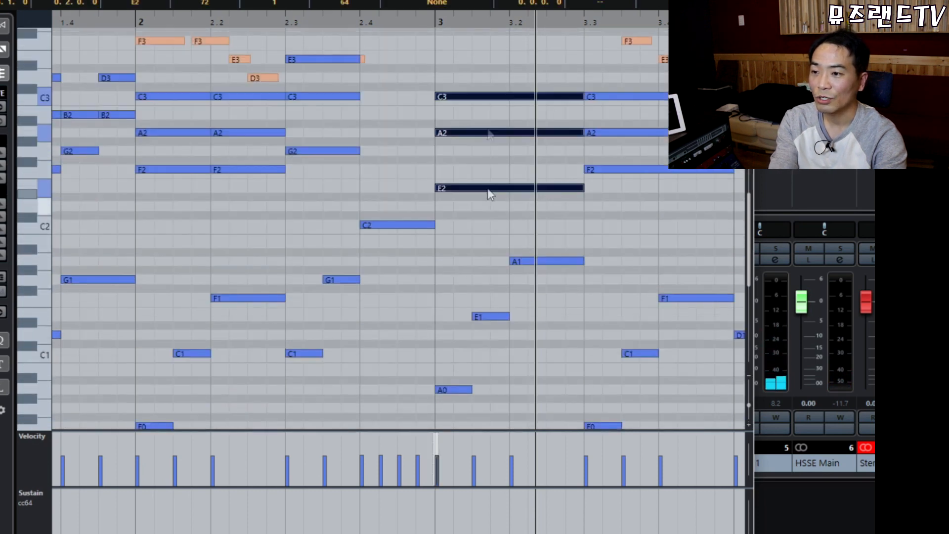
{"action": "scroll", "coordinate": [525, 242], "scroll_direction": "up", "scroll_amount": 4}
{"action": "left_click_drag", "start_coordinate": [459, 49], "coordinate": [488, 294]}
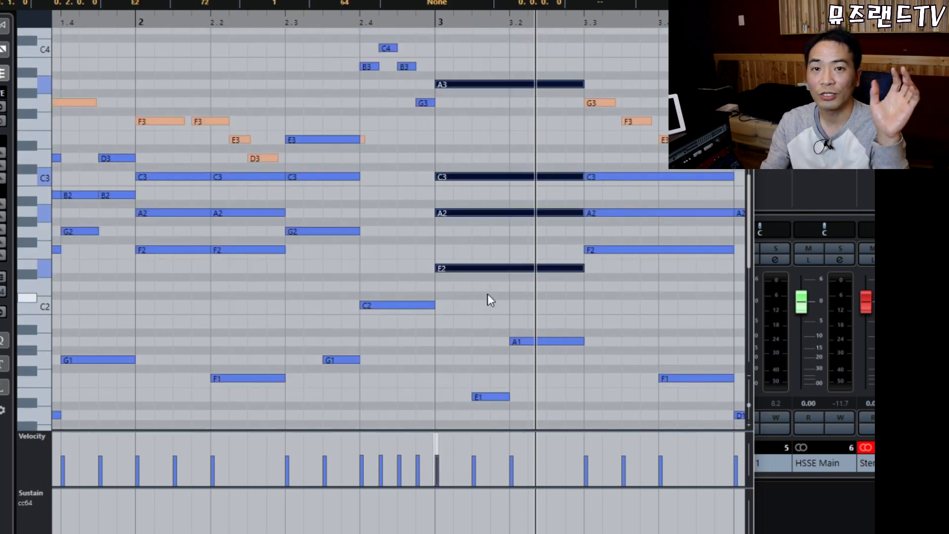
{"action": "left_click", "coordinate": [453, 246]}
{"action": "left_click", "coordinate": [455, 268]}
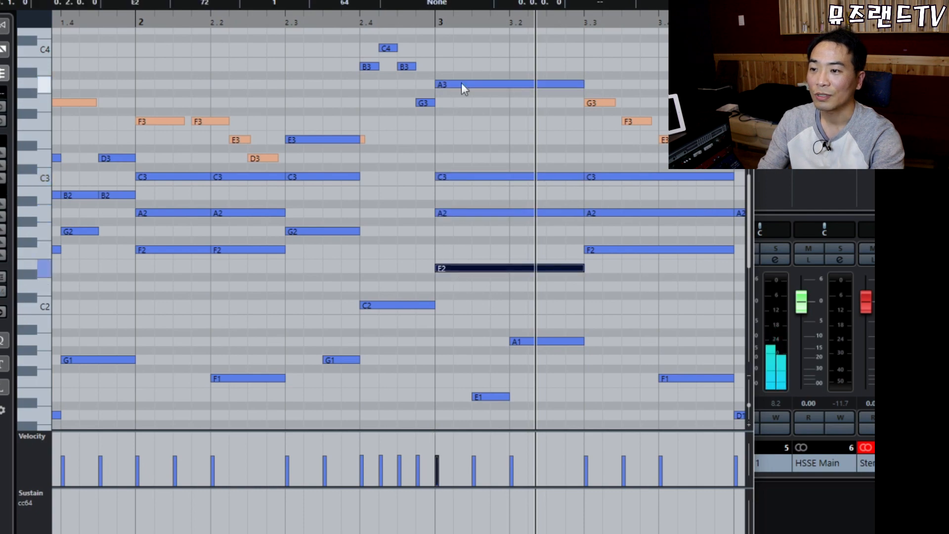
{"action": "left_click_drag", "start_coordinate": [455, 57], "coordinate": [470, 117]}
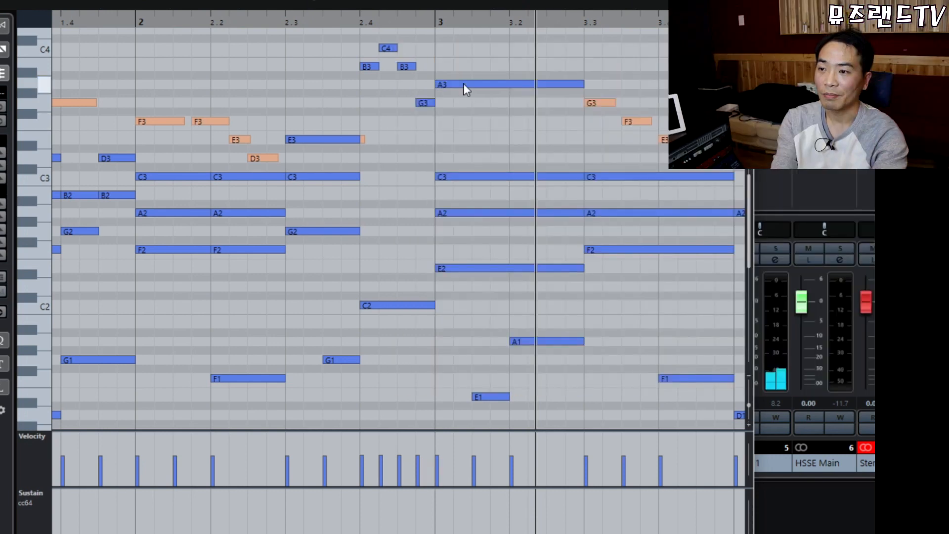
{"action": "left_click", "coordinate": [463, 84]}
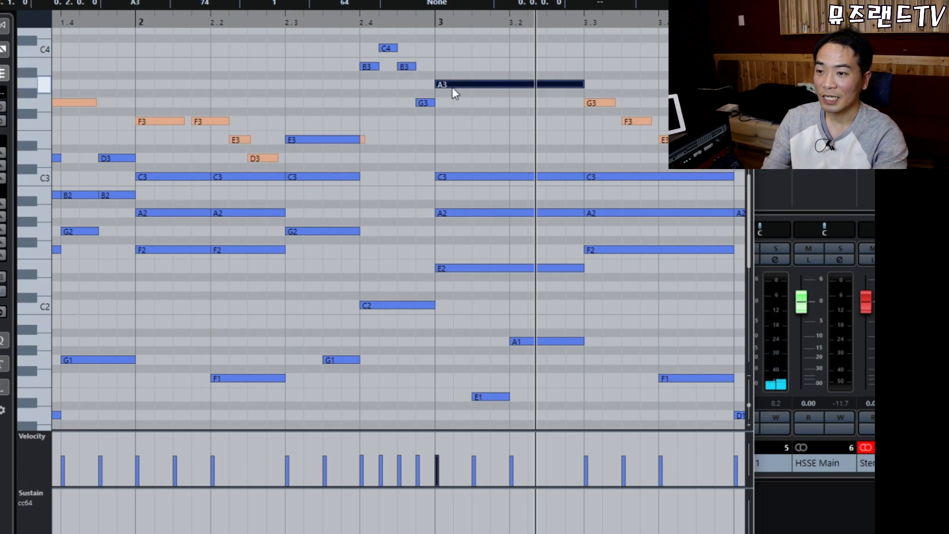
Transpose the bar-3 E2, C3 and A2 notes up into a C3–E3 voicing under the A3, then play it.
{"action": "left_click_drag", "start_coordinate": [457, 240], "coordinate": [471, 310]}
{"action": "key", "text": "Up"}
{"action": "key", "text": "Up"}
{"action": "key", "text": "Up"}
{"action": "key", "text": "Up"}
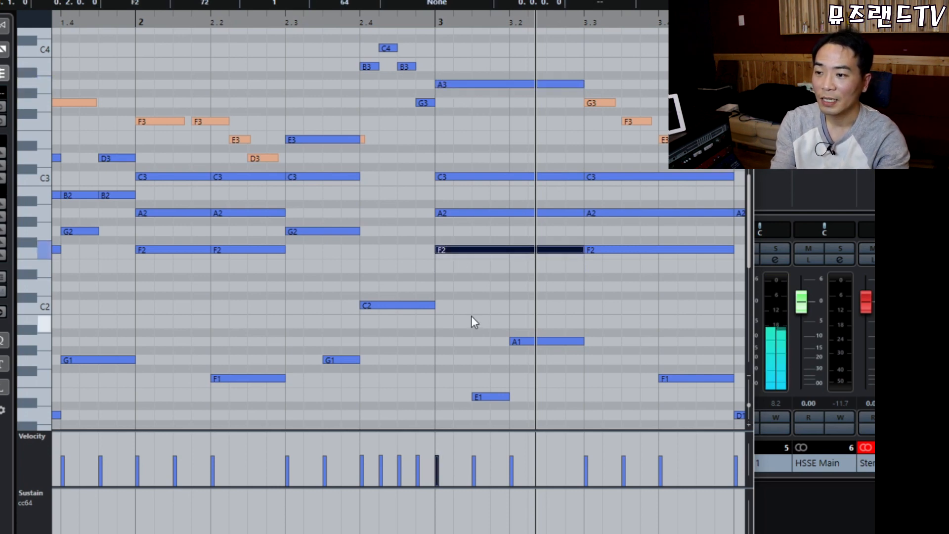
{"action": "key", "text": "Up"}
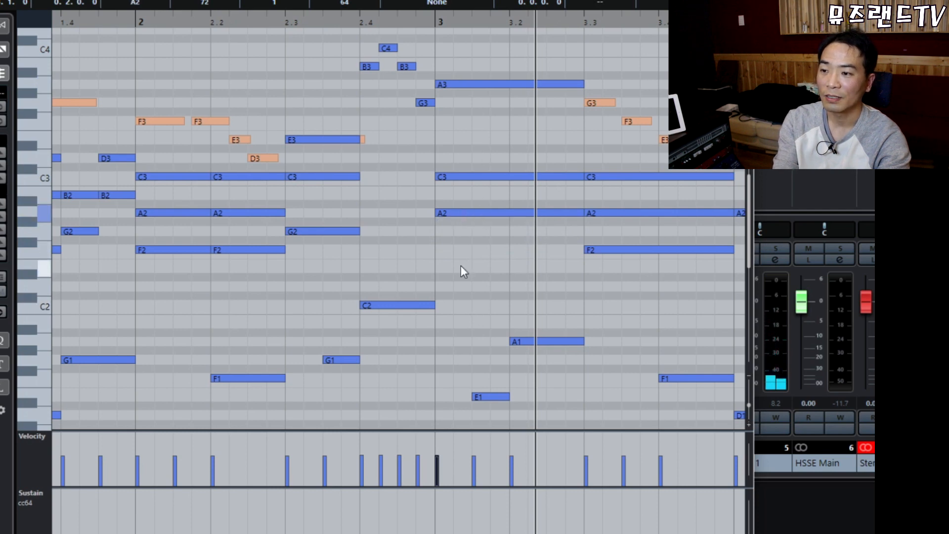
{"action": "left_click", "coordinate": [476, 85]}
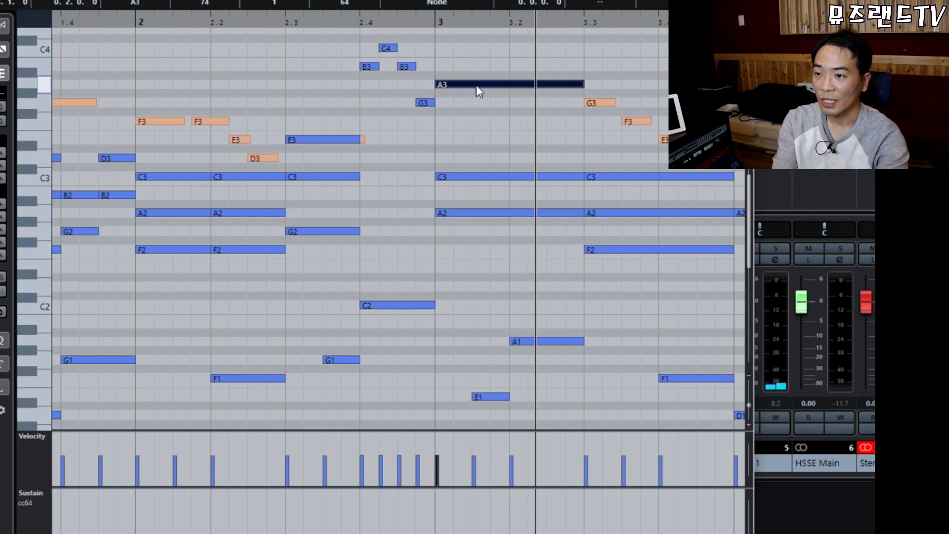
{"action": "left_click", "coordinate": [477, 176]}
{"action": "key", "text": "Up"}
{"action": "key", "text": "Up"}
{"action": "key", "text": "Up"}
{"action": "key", "text": "Up"}
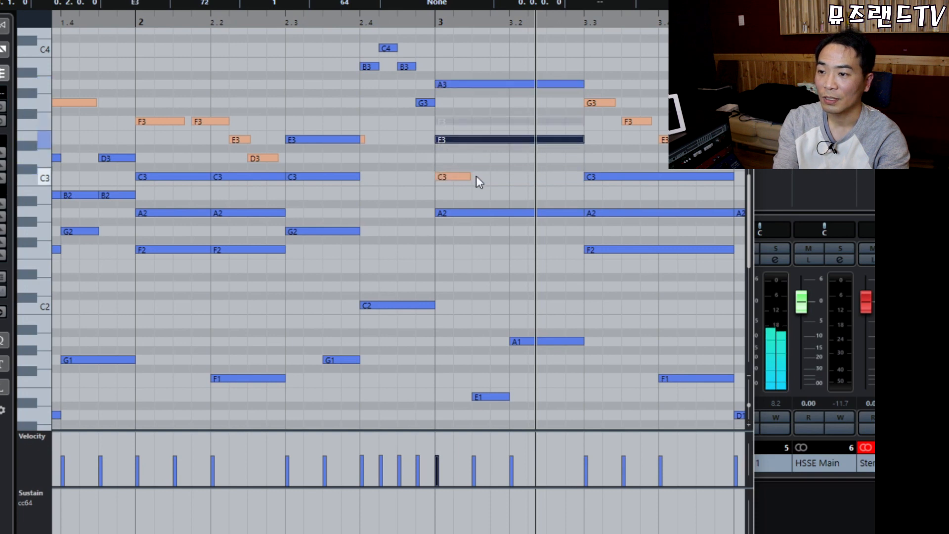
{"action": "key", "text": "Up"}
{"action": "left_click", "coordinate": [482, 213]}
{"action": "key", "text": "Up"}
{"action": "key", "text": "Up"}
{"action": "key", "text": "Up"}
{"action": "key", "text": "Up"}
{"action": "key", "text": "Down"}
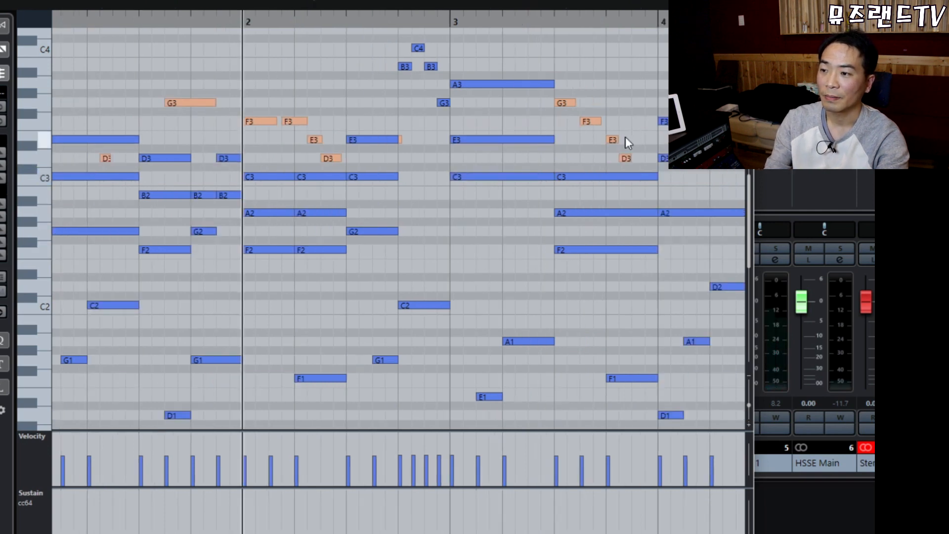
{"action": "key", "text": "space"}
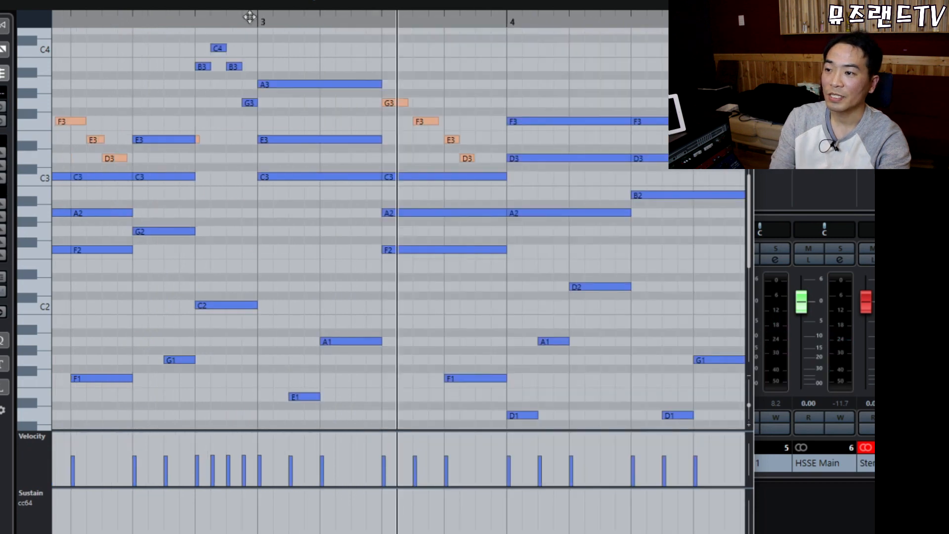
{"action": "left_click", "coordinate": [250, 17]}
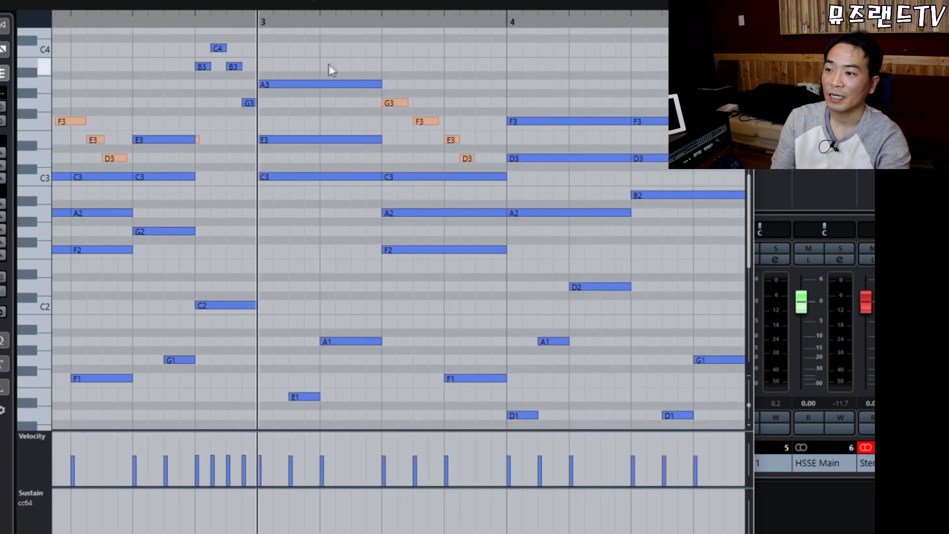
{"action": "key", "text": "space"}
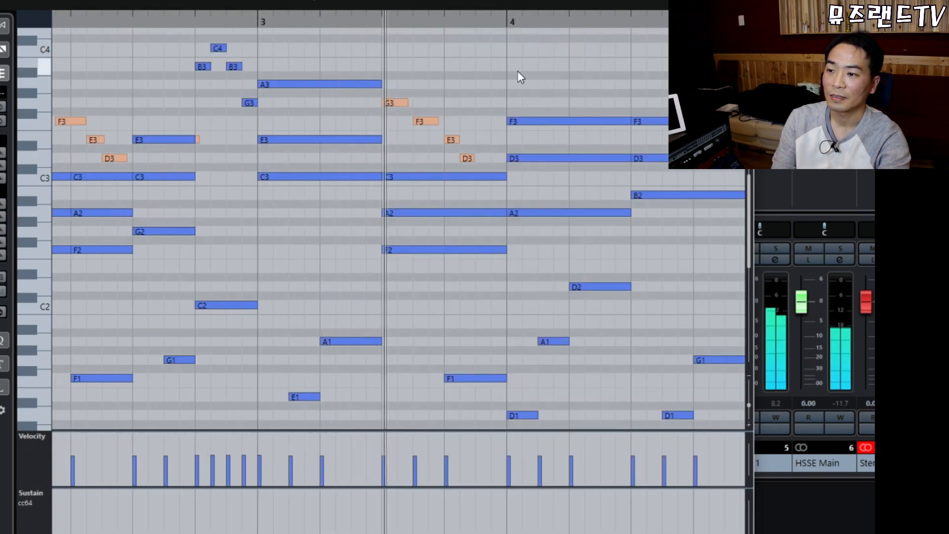
{"action": "key", "text": "space"}
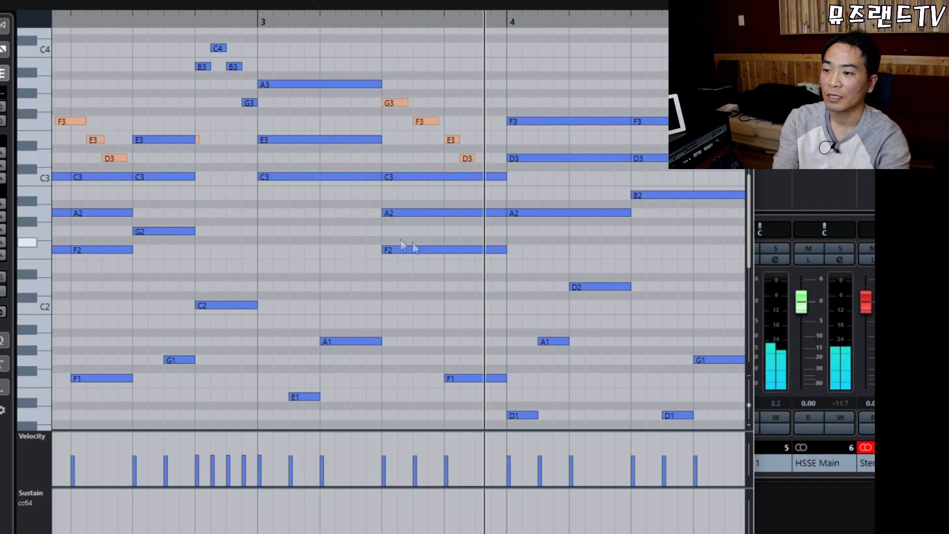
{"action": "left_click_drag", "start_coordinate": [311, 51], "coordinate": [331, 212]}
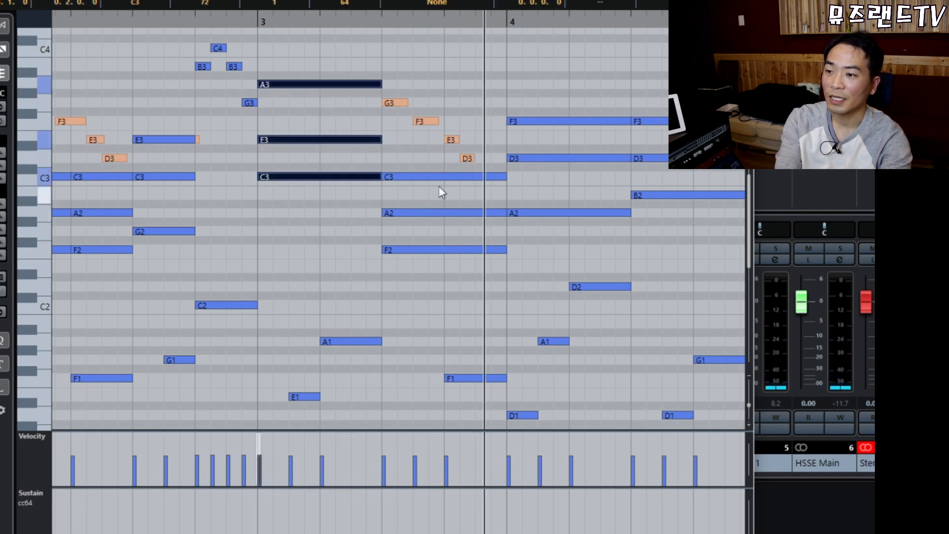
{"action": "left_click_drag", "start_coordinate": [424, 157], "coordinate": [412, 259]}
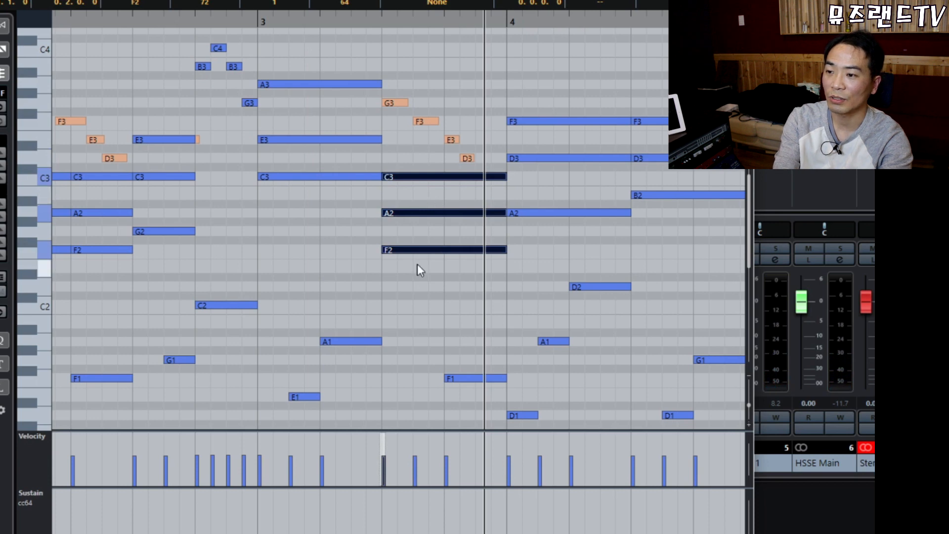
{"action": "left_click", "coordinate": [411, 251]}
{"action": "left_click_drag", "start_coordinate": [403, 235], "coordinate": [427, 288]}
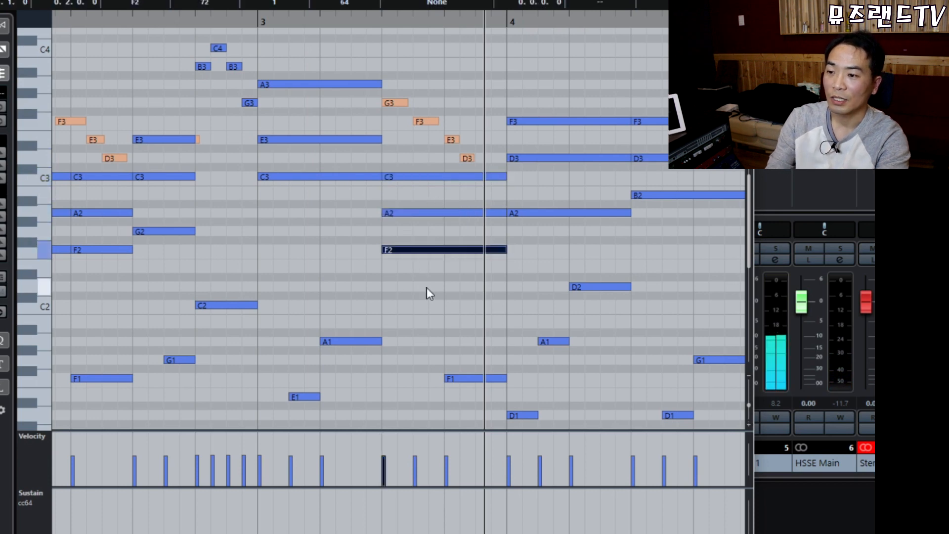
{"action": "key", "text": "shift+Up"}
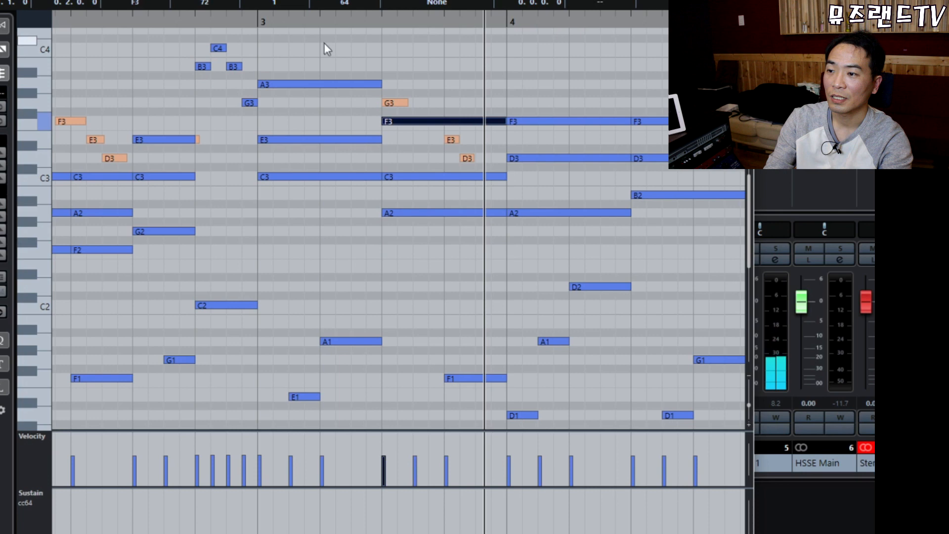
{"action": "left_click_drag", "start_coordinate": [323, 58], "coordinate": [358, 193]}
{"action": "left_click_drag", "start_coordinate": [460, 75], "coordinate": [448, 273]}
{"action": "left_click_drag", "start_coordinate": [320, 64], "coordinate": [339, 180]}
{"action": "left_click_drag", "start_coordinate": [442, 85], "coordinate": [435, 314]}
{"action": "key", "text": "g"}
{"action": "left_click", "coordinate": [443, 81]}
{"action": "left_click_drag", "start_coordinate": [435, 65], "coordinate": [475, 236]}
{"action": "left_click_drag", "start_coordinate": [523, 94], "coordinate": [507, 198]}
{"action": "left_click_drag", "start_coordinate": [465, 96], "coordinate": [510, 242]}
{"action": "left_click", "coordinate": [419, 76]}
{"action": "key", "text": "space"}
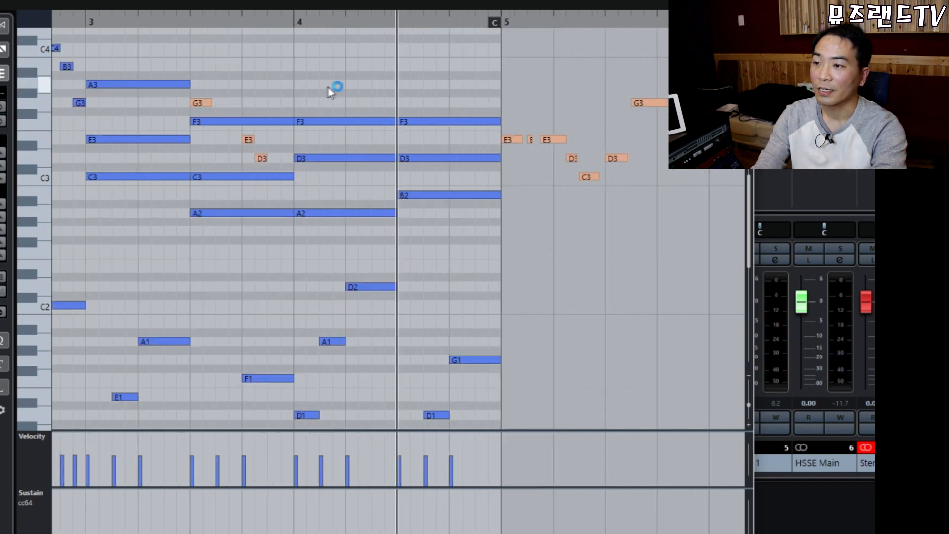
Audition bar 4 from the melody's G3, then select the orange E3 melody note.
{"action": "left_click_drag", "start_coordinate": [320, 81], "coordinate": [462, 305]}
{"action": "left_click", "coordinate": [442, 239]}
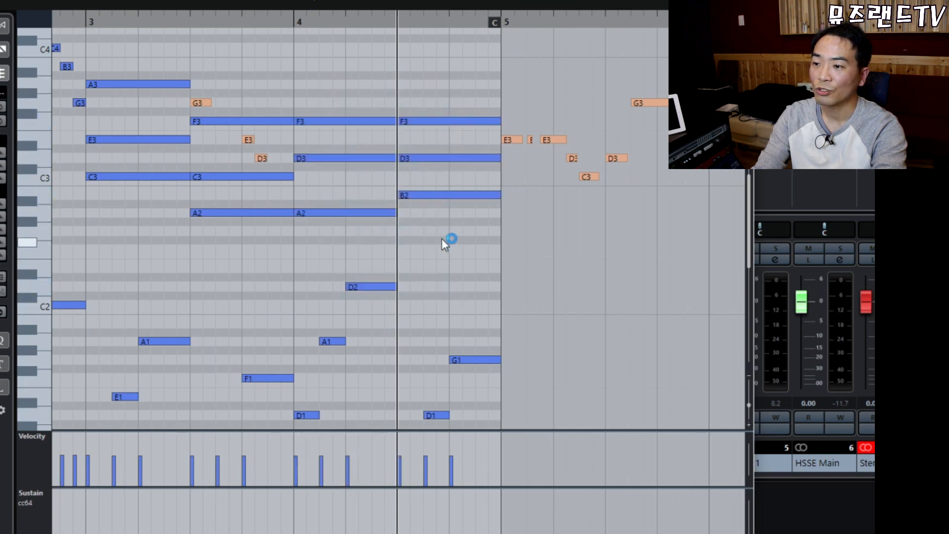
{"action": "left_click", "coordinate": [201, 103]}
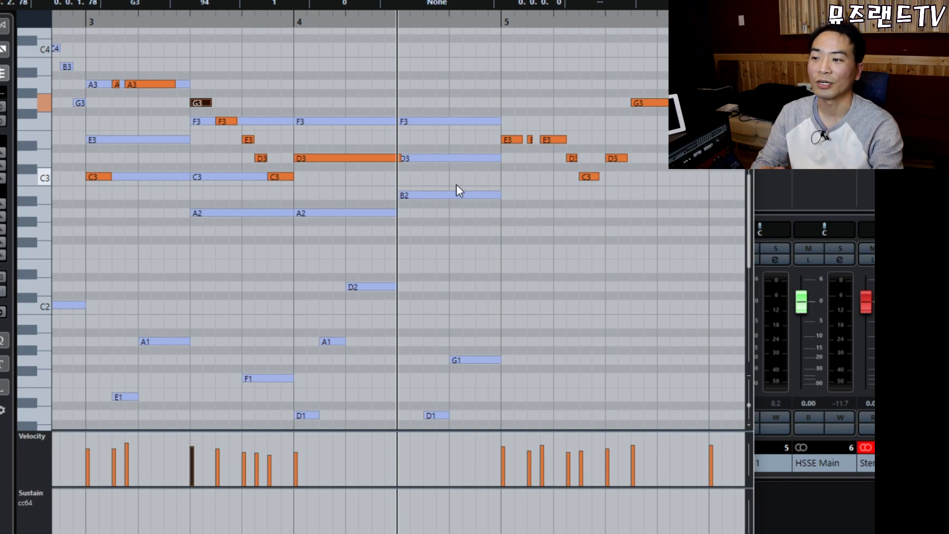
{"action": "key", "text": "l"}
{"action": "key", "text": "space"}
{"action": "left_click", "coordinate": [438, 80]}
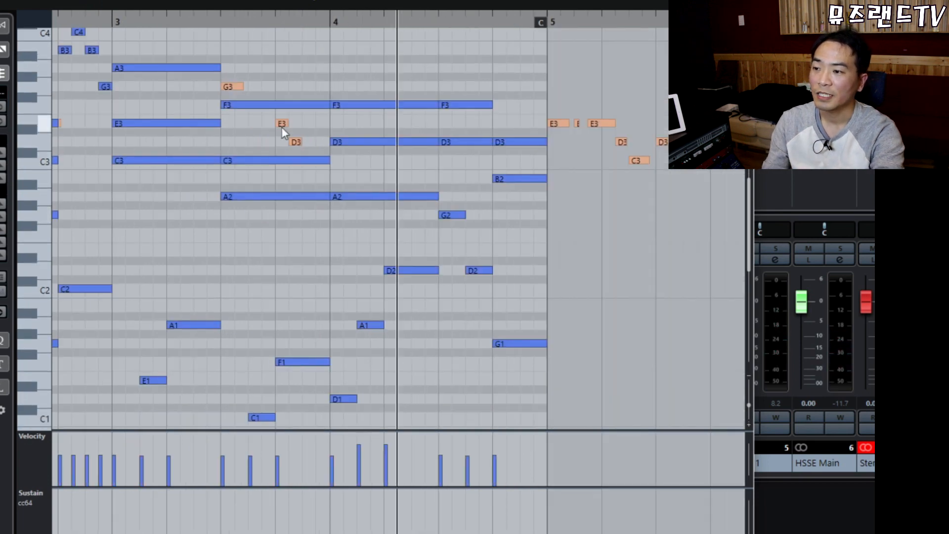
{"action": "left_click", "coordinate": [280, 124]}
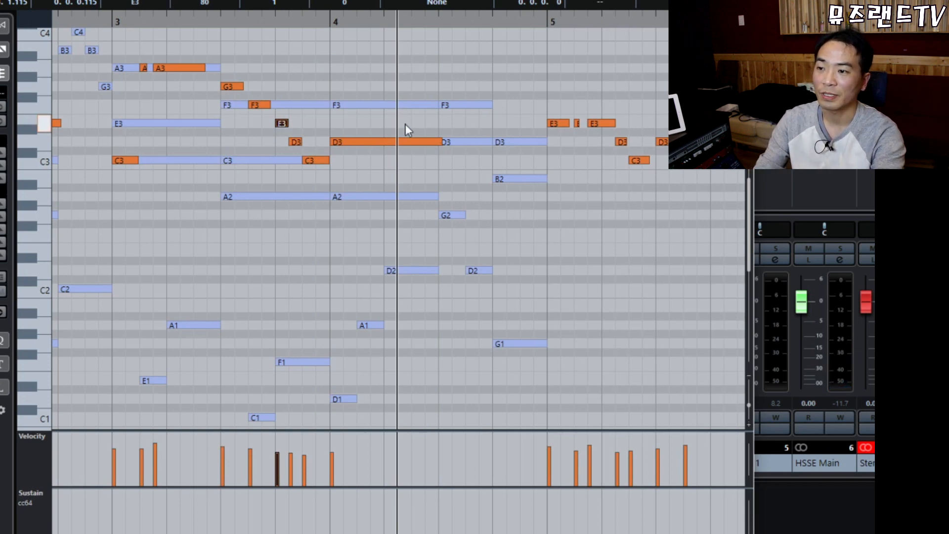
Delete the old second-half chord notes in bar 4 of the piano part.
{"action": "left_click", "coordinate": [411, 106]}
{"action": "left_click", "coordinate": [441, 70]}
{"action": "scroll", "coordinate": [439, 99], "scroll_direction": "up", "scroll_amount": 3}
{"action": "mouse_move", "coordinate": [416, 148]}
{"action": "left_mouse_down"}
{"action": "mouse_move", "coordinate": [440, 148]}
{"action": "mouse_move", "coordinate": [512, 273]}
{"action": "left_mouse_up"}
{"action": "key", "text": "Delete"}
Draw G3, F3 and a D3 held from beat 4 to bar 5 after the A3.
{"action": "left_click_drag", "start_coordinate": [441, 167], "coordinate": [466, 167]}
{"action": "left_click_drag", "start_coordinate": [468, 185], "coordinate": [492, 186]}
{"action": "left_click_drag", "start_coordinate": [498, 222], "coordinate": [554, 223]}
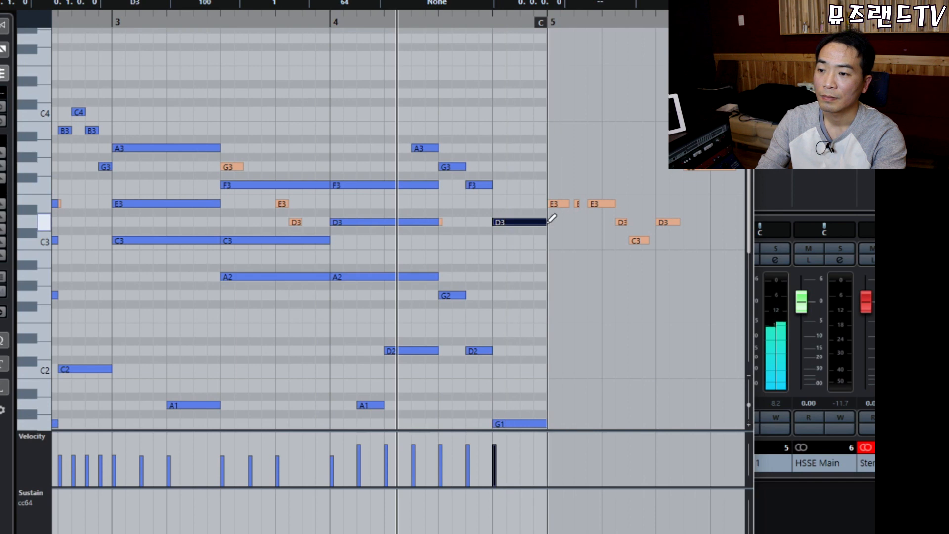
{"action": "left_click", "coordinate": [499, 112]}
{"action": "scroll", "coordinate": [499, 112], "scroll_direction": "down", "scroll_amount": 3}
{"action": "left_click_drag", "start_coordinate": [413, 54], "coordinate": [446, 94]}
{"action": "left_click_drag", "start_coordinate": [462, 58], "coordinate": [520, 172]}
{"action": "left_click_drag", "start_coordinate": [428, 53], "coordinate": [485, 109]}
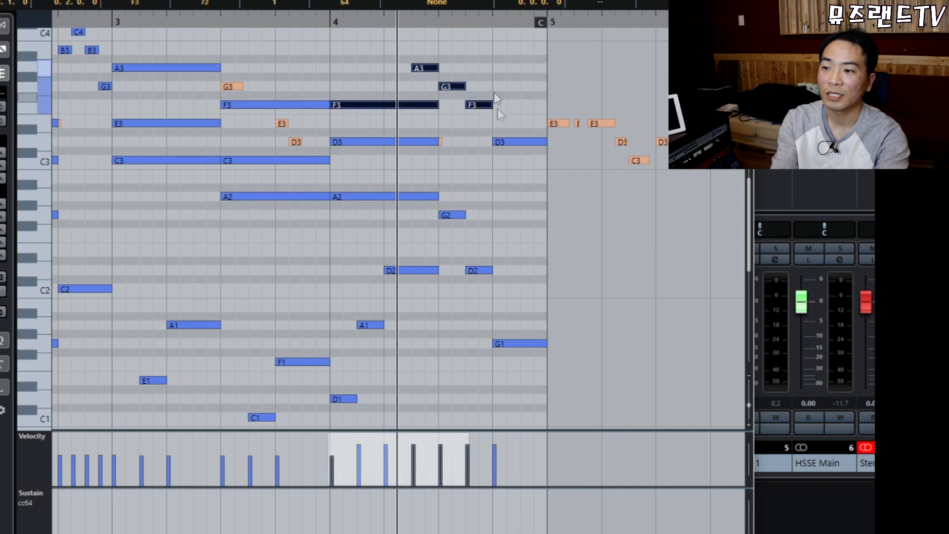
Delete the D2 and old G1, drop G2 an octave to G1, and hold it to bar 5.
{"action": "left_click_drag", "start_coordinate": [461, 184], "coordinate": [542, 394]}
{"action": "left_click_drag", "start_coordinate": [478, 236], "coordinate": [556, 392]}
{"action": "key", "text": "Delete"}
{"action": "left_click_drag", "start_coordinate": [460, 197], "coordinate": [504, 260]}
{"action": "key", "text": "shift+Down"}
{"action": "left_click_drag", "start_coordinate": [465, 343], "coordinate": [537, 366]}
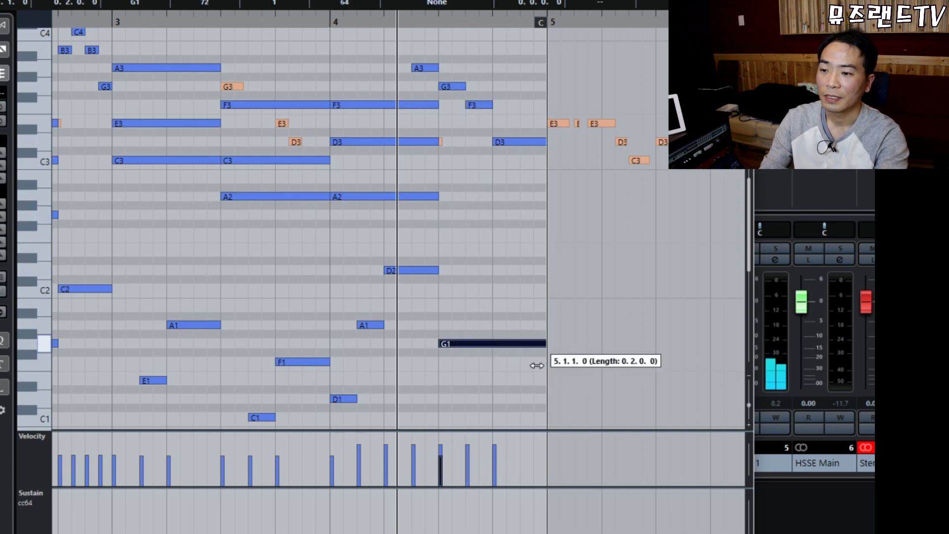
{"action": "left_click_drag", "start_coordinate": [478, 276], "coordinate": [511, 381]}
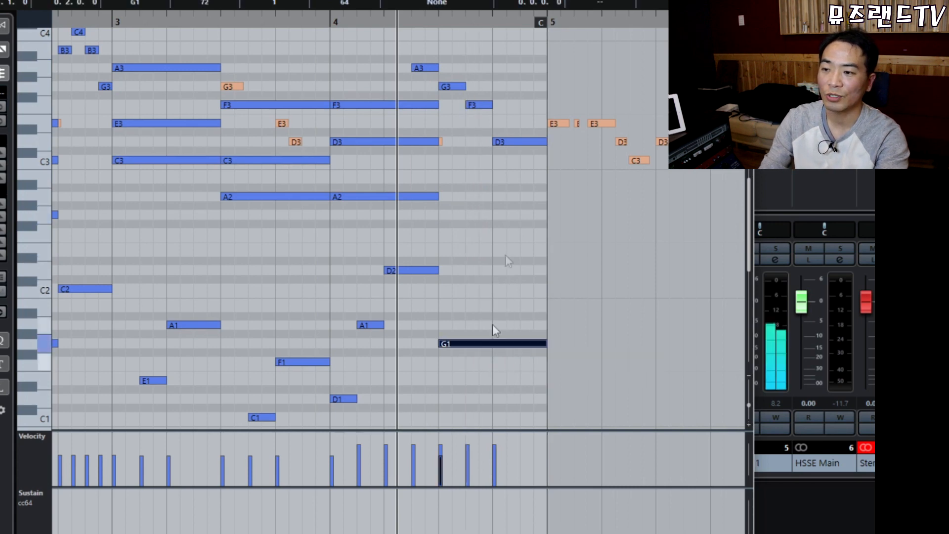
{"action": "left_click_drag", "start_coordinate": [419, 48], "coordinate": [476, 106]}
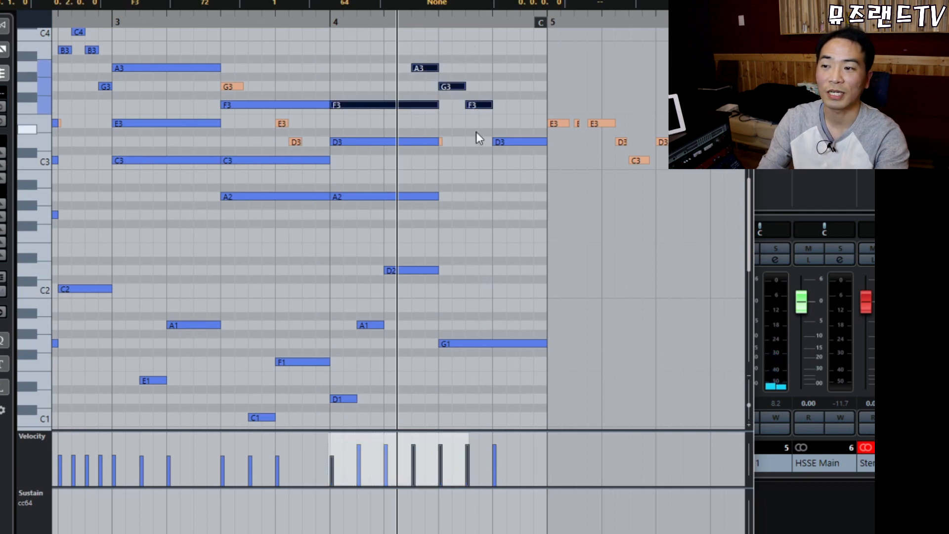
Play bar 4 from just before it to hear the new A3–G3–F3–D3 line.
{"action": "left_click", "coordinate": [297, 26]}
{"action": "key", "text": "space"}
{"action": "left_click", "coordinate": [499, 222]}
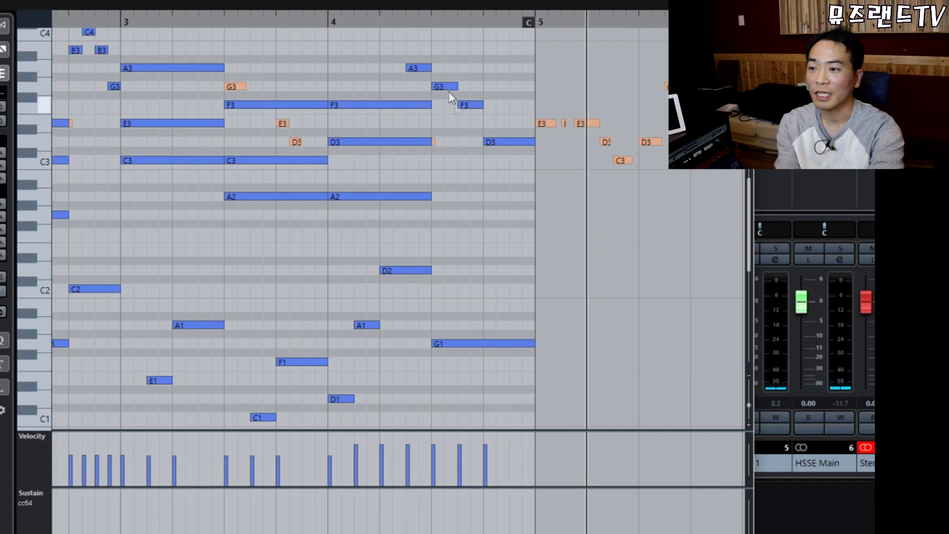
{"action": "left_click_drag", "start_coordinate": [445, 54], "coordinate": [505, 365]}
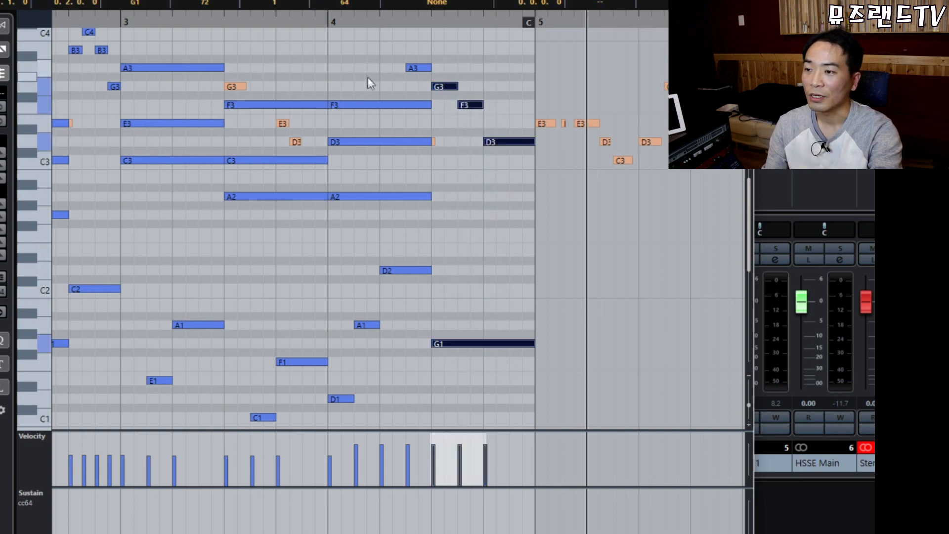
Shorten the bar-4 F3 and D3 so they clear the melody's D3.
{"action": "left_click", "coordinate": [390, 104]}
{"action": "left_click", "coordinate": [398, 142], "text": "shift"}
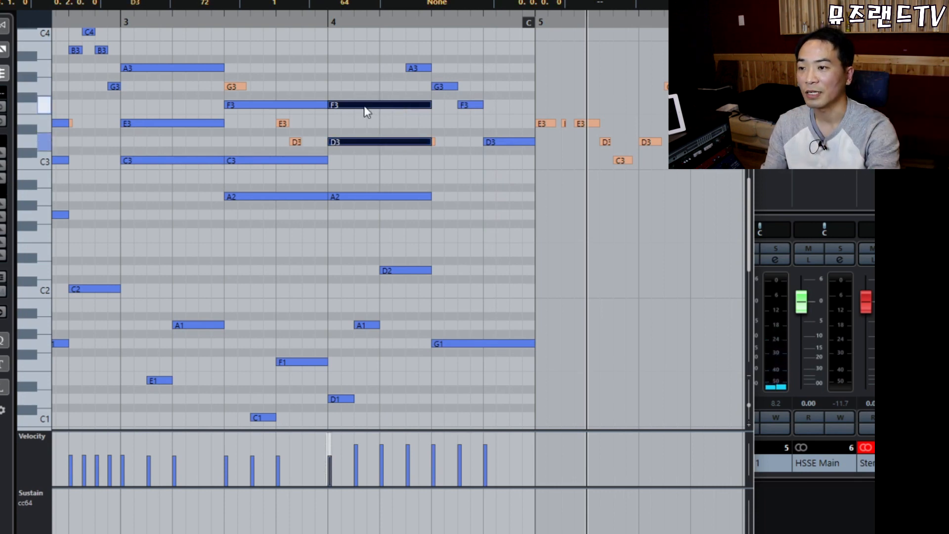
{"action": "left_click_drag", "start_coordinate": [429, 104], "coordinate": [406, 105]}
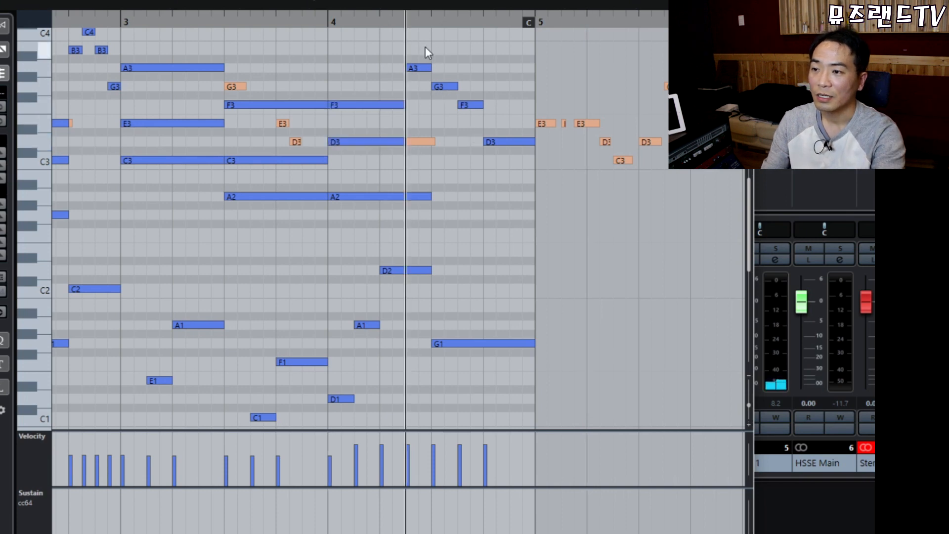
Copy the A3–G3–F3–D3 line and transpose the copy down four semitones.
{"action": "left_click_drag", "start_coordinate": [425, 47], "coordinate": [509, 162]}
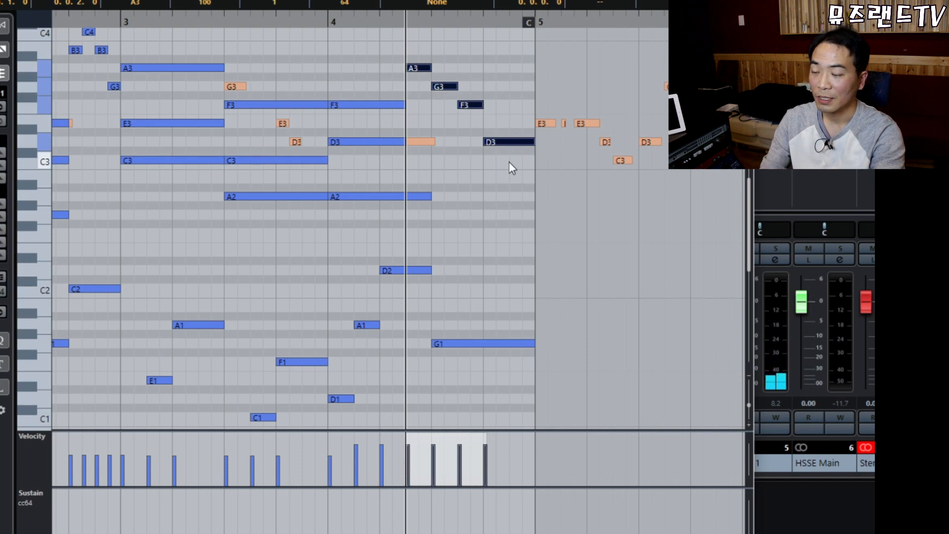
{"action": "left_click", "coordinate": [510, 163]}
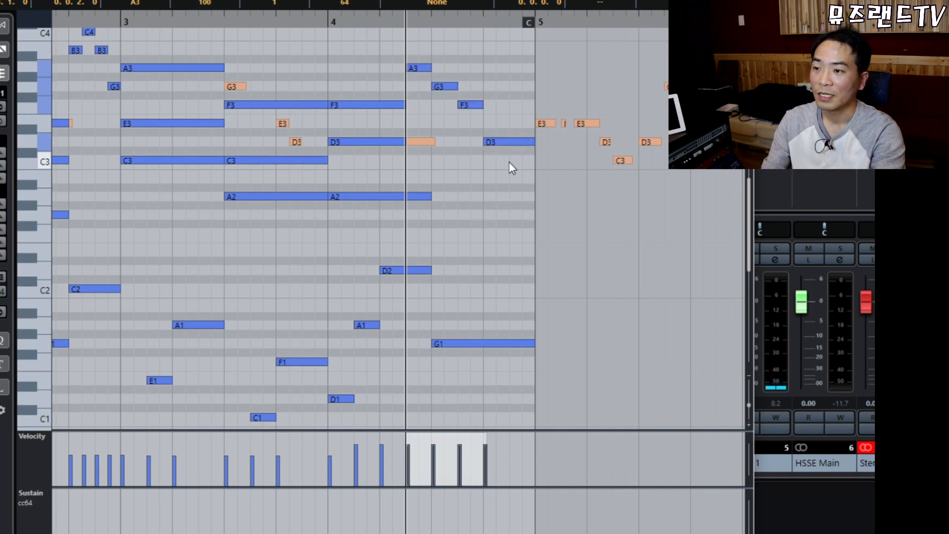
{"action": "key", "text": "Down"}
{"action": "key", "text": "Down"}
{"action": "key", "text": "Down"}
{"action": "key", "text": "Down"}
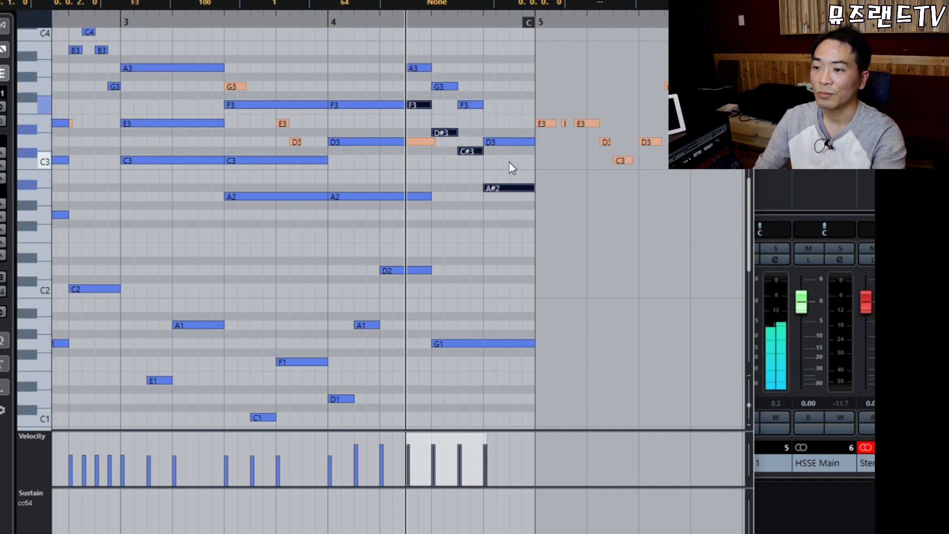
{"action": "key", "text": "h"}
{"action": "key", "text": "h"}
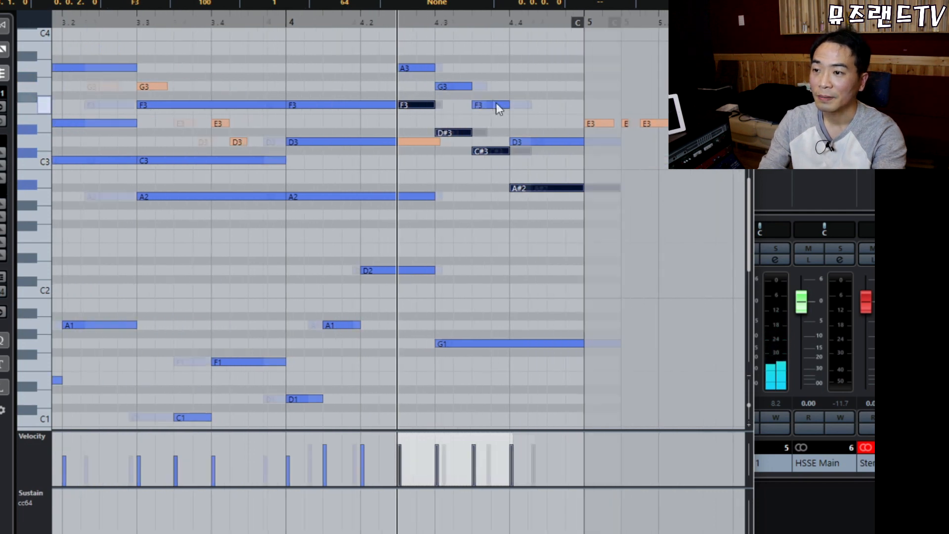
Correct the copied D#3 down to D3 and the C#3 up to D3.
{"action": "left_click", "coordinate": [423, 46]}
{"action": "left_click_drag", "start_coordinate": [481, 61], "coordinate": [634, 404]}
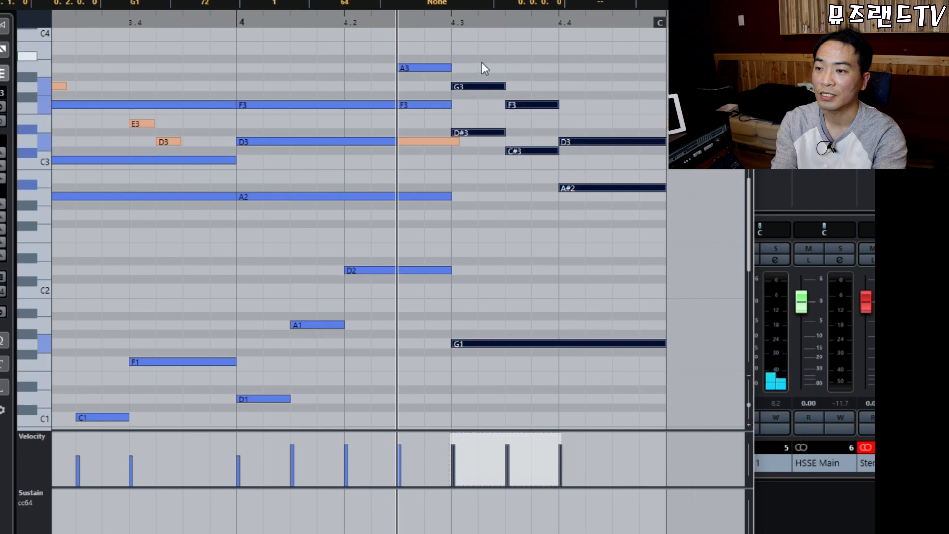
{"action": "left_click", "coordinate": [480, 86]}
{"action": "left_click", "coordinate": [480, 132]}
{"action": "key", "text": "Down"}
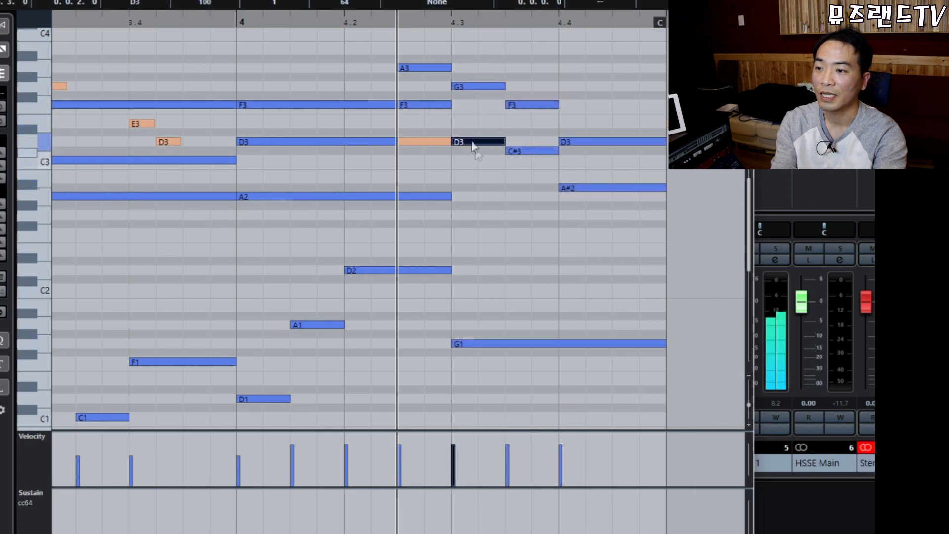
{"action": "left_click", "coordinate": [528, 104]}
{"action": "left_click", "coordinate": [526, 151]}
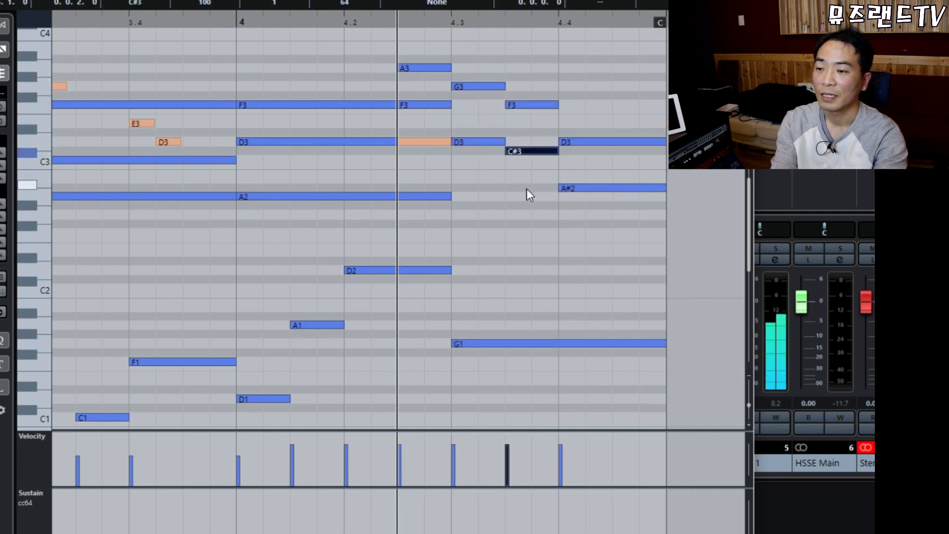
{"action": "key", "text": "Up"}
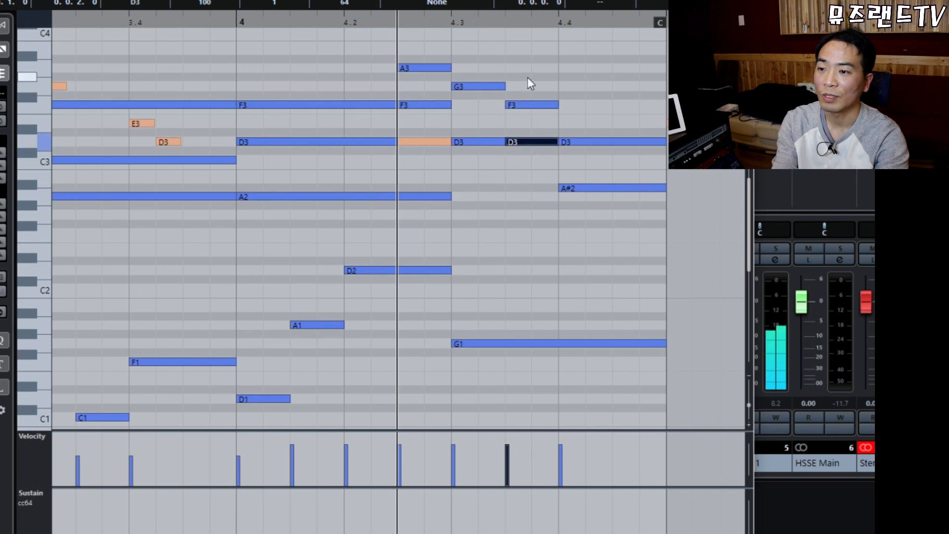
Raise the copied A#2 to B2 and select the reworked second-half notes.
{"action": "left_click", "coordinate": [590, 142]}
{"action": "left_click", "coordinate": [589, 188]}
{"action": "key", "text": "Up"}
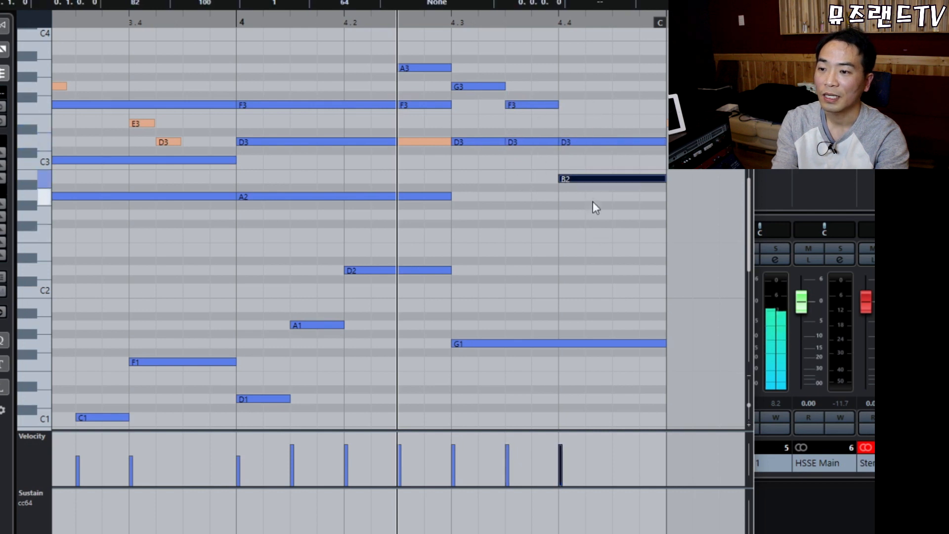
{"action": "left_click", "coordinate": [588, 218]}
{"action": "mouse_move", "coordinate": [480, 54]}
{"action": "left_mouse_down"}
{"action": "mouse_move", "coordinate": [573, 189]}
{"action": "mouse_move", "coordinate": [648, 387]}
{"action": "mouse_move", "coordinate": [573, 272]}
{"action": "mouse_move", "coordinate": [596, 375]}
{"action": "left_mouse_up"}
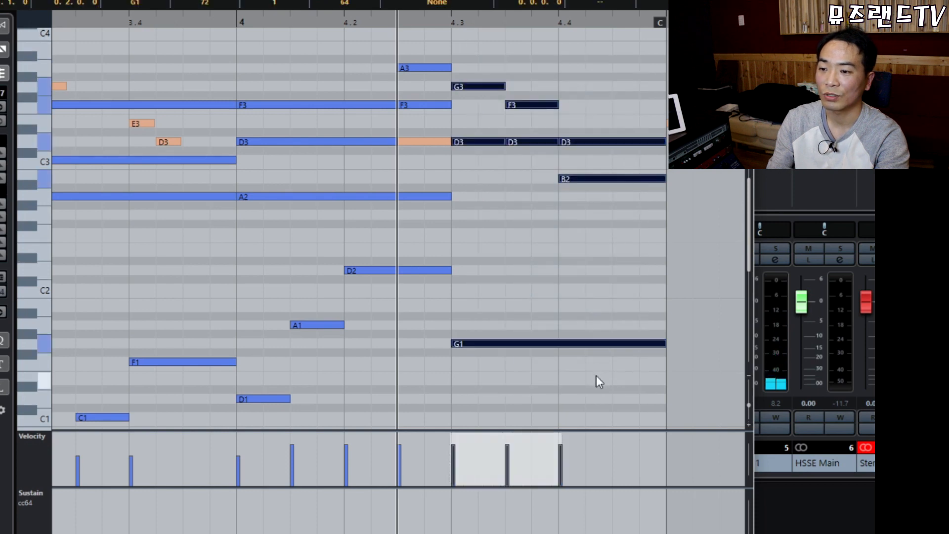
Play back bars 3 to 5 and inspect the D3 notes around beat 4.
{"action": "key", "text": "g"}
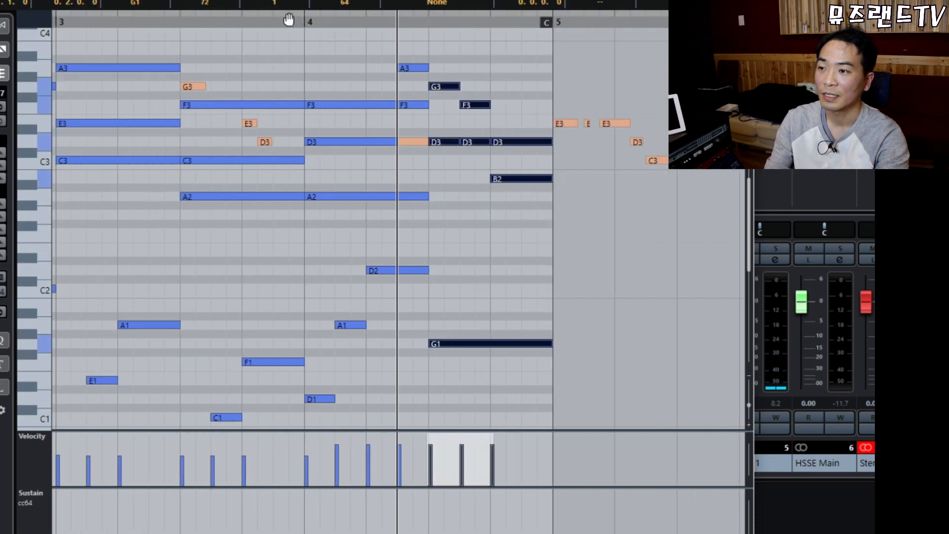
{"action": "key", "text": "space"}
{"action": "left_click", "coordinate": [482, 250]}
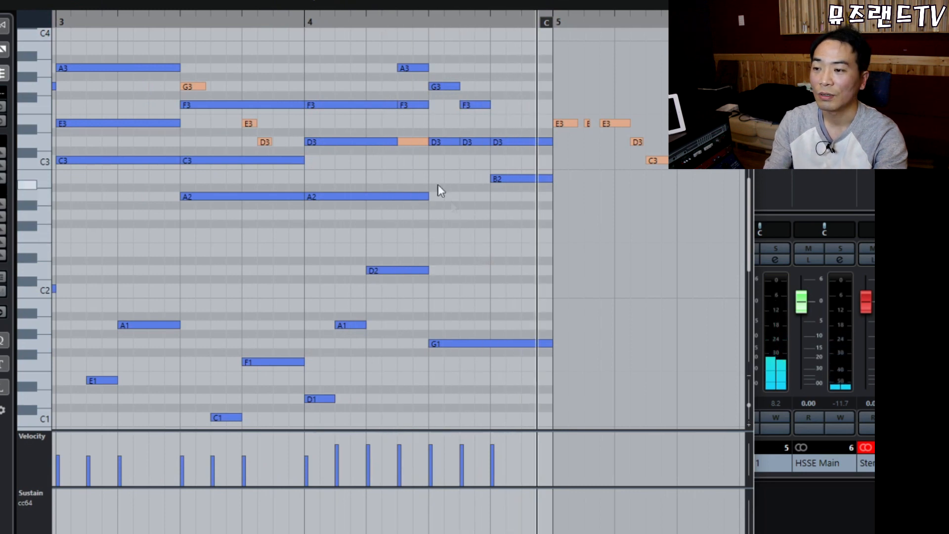
{"action": "key", "text": "h"}
{"action": "key", "text": "h"}
{"action": "key", "text": "h"}
{"action": "left_click", "coordinate": [247, 142]}
{"action": "left_click", "coordinate": [347, 124]}
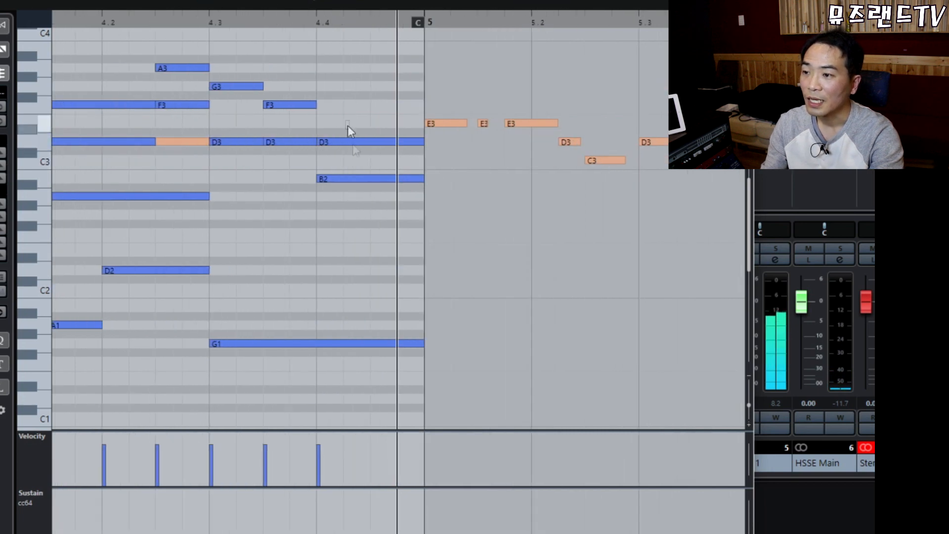
{"action": "left_click", "coordinate": [348, 142]}
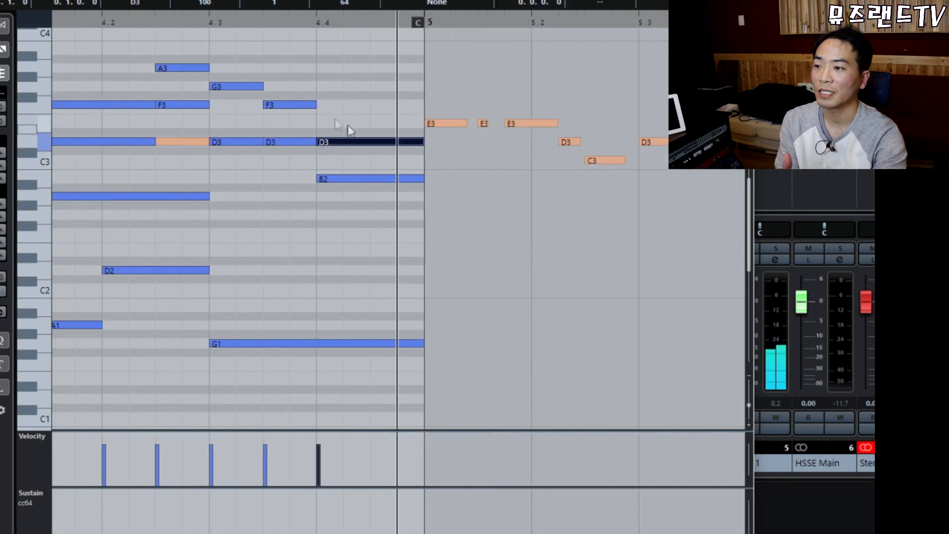
{"action": "left_click", "coordinate": [170, 20]}
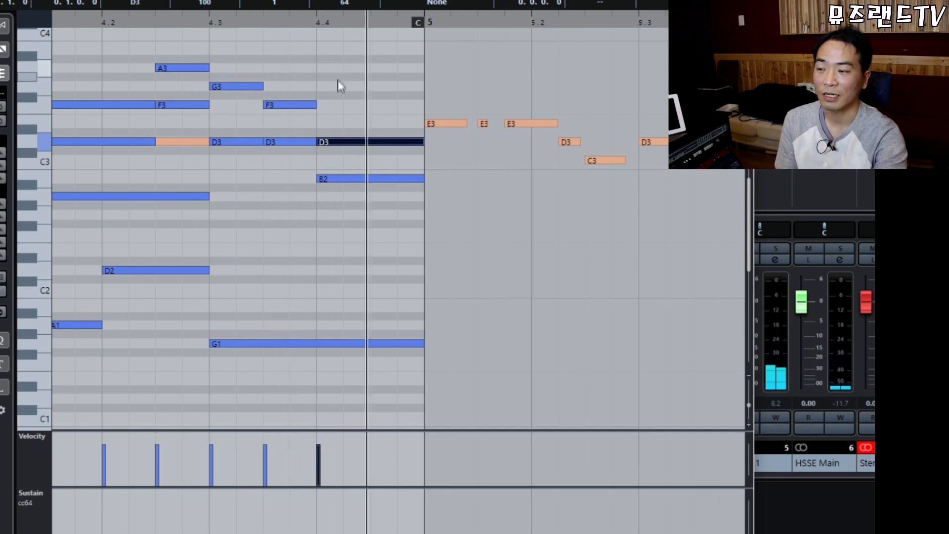
Repitch the notes at beats 4.3.3 and 4.4 to C3 and B2, then play it back.
{"action": "left_click", "coordinate": [291, 142]}
{"action": "key", "text": "Down"}
{"action": "key", "text": "Down"}
{"action": "key", "text": "Down"}
{"action": "key", "text": "Down"}
{"action": "key", "text": "Down"}
{"action": "key", "text": "Up"}
{"action": "key", "text": "Up"}
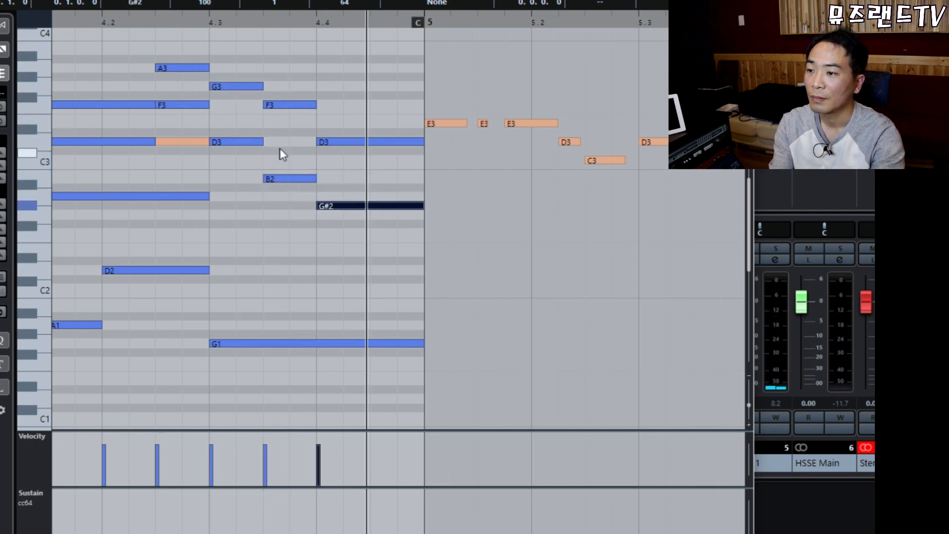
{"action": "left_click", "coordinate": [291, 178]}
{"action": "key", "text": "Up"}
{"action": "left_click", "coordinate": [336, 205]}
{"action": "key", "text": "Up"}
{"action": "key", "text": "Up"}
{"action": "left_click", "coordinate": [330, 232]}
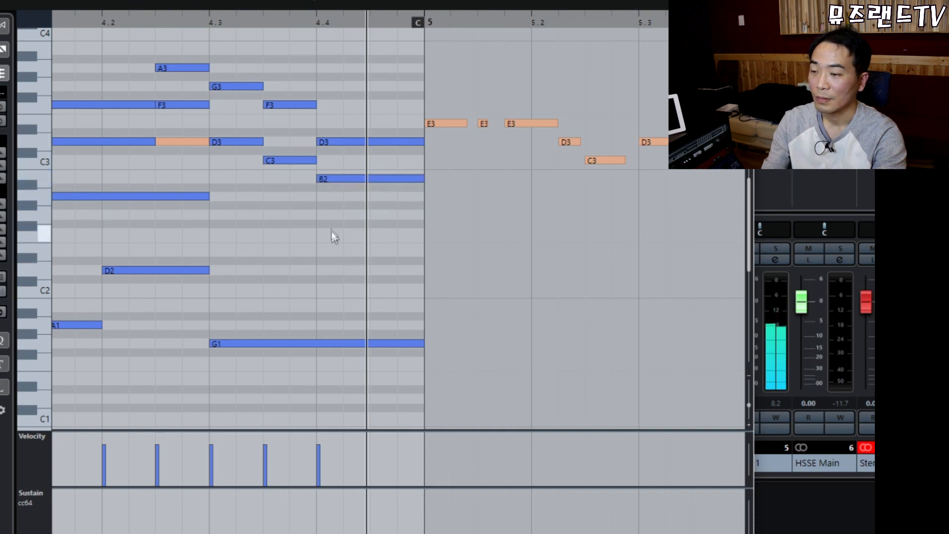
{"action": "key", "text": "g"}
{"action": "key", "text": "g"}
{"action": "key", "text": "space"}
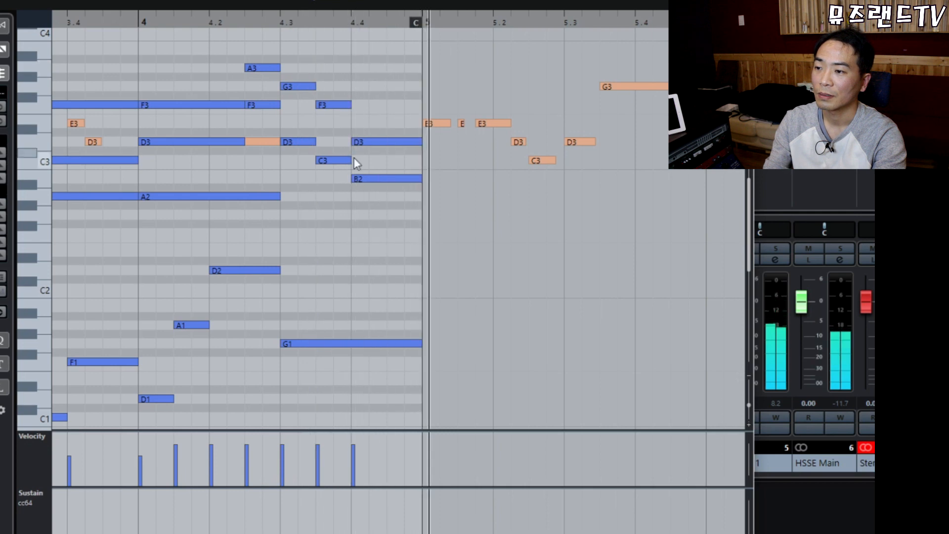
Copy the G1 at beat 4.3 and transpose the copies up to D2 and G2, then play it back.
{"action": "left_click", "coordinate": [322, 342]}
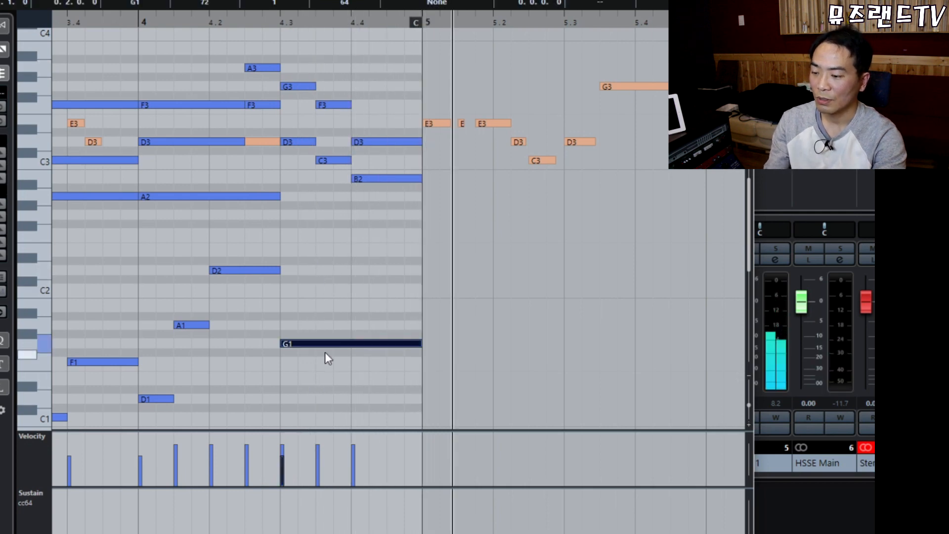
{"action": "key", "text": "l"}
{"action": "key", "text": "ctrl+c"}
{"action": "key", "text": "ctrl+v"}
{"action": "key", "text": "Up"}
{"action": "key", "text": "Up"}
{"action": "key", "text": "Up"}
{"action": "key", "text": "Up"}
{"action": "key", "text": "Up"}
{"action": "key", "text": "Up"}
{"action": "key", "text": "Up"}
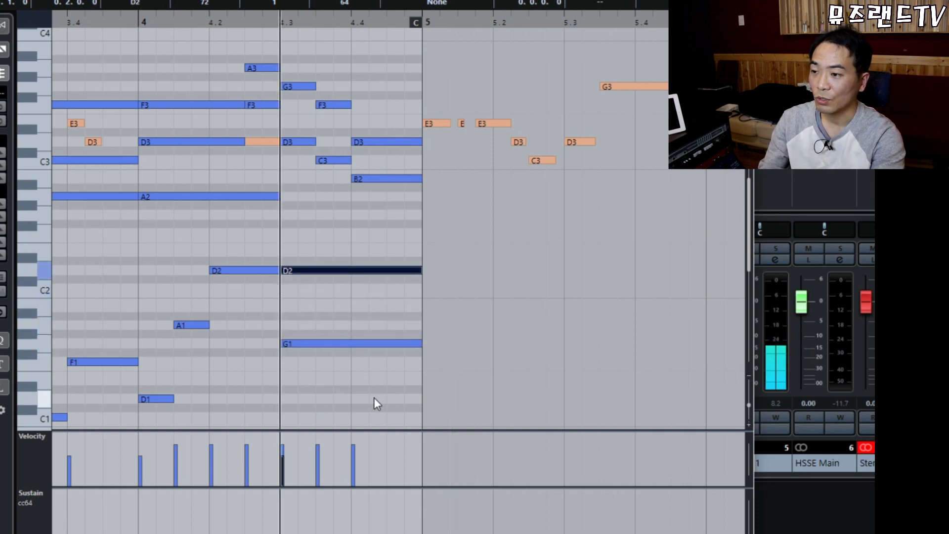
{"action": "key", "text": "Up"}
{"action": "key", "text": "Up"}
{"action": "key", "text": "Up"}
{"action": "key", "text": "Up"}
{"action": "key", "text": "Up"}
{"action": "left_click_drag", "start_coordinate": [318, 189], "coordinate": [328, 364]}
{"action": "left_click", "coordinate": [138, 19]}
{"action": "key", "text": "space"}
{"action": "left_click", "coordinate": [386, 88]}
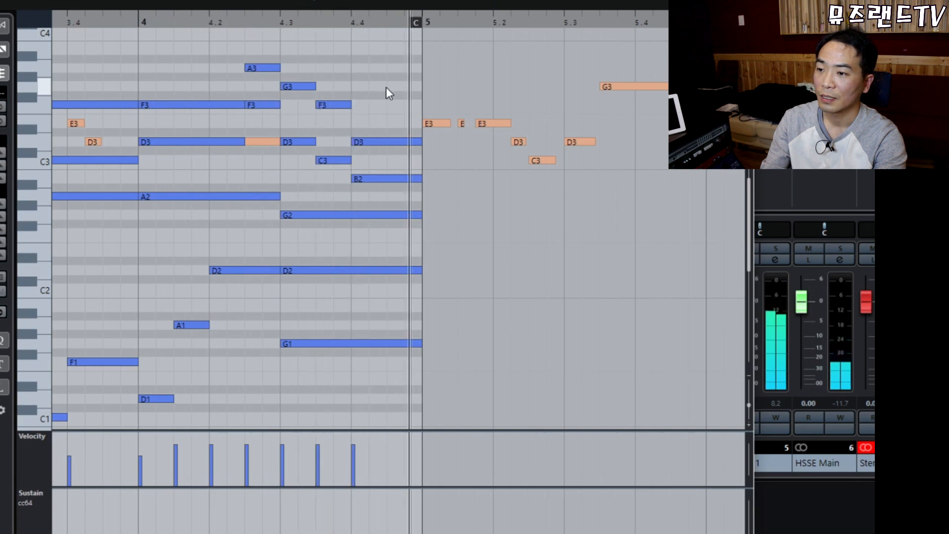
{"action": "key", "text": "space"}
Lower the G1–D2–G2 chord's velocity from 72 to about 60.
{"action": "left_click_drag", "start_coordinate": [311, 198], "coordinate": [361, 384]}
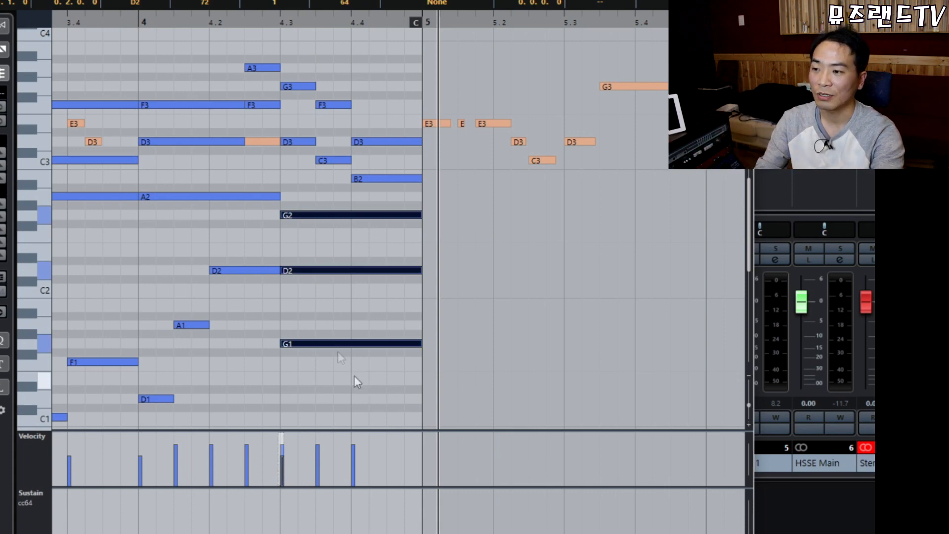
{"action": "left_click_drag", "start_coordinate": [330, 195], "coordinate": [369, 367]}
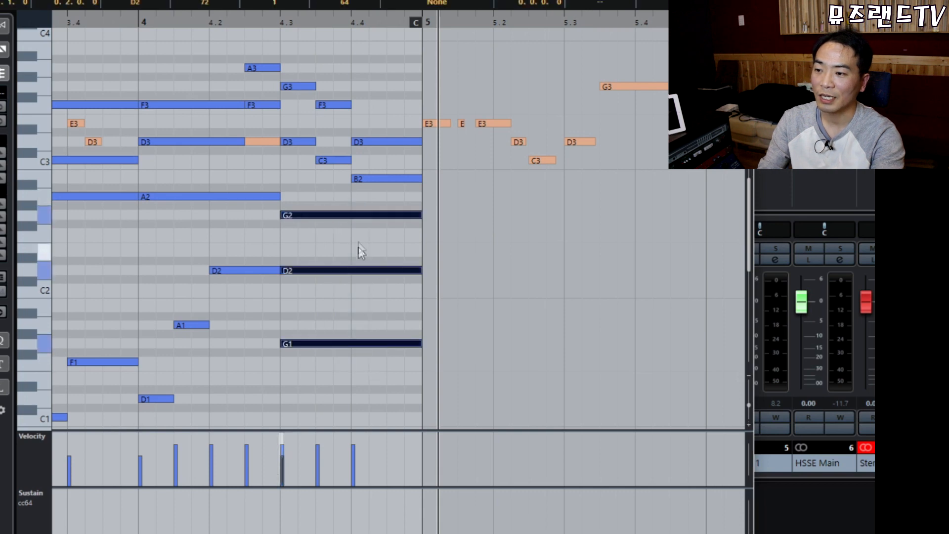
{"action": "left_click_drag", "start_coordinate": [356, 213], "coordinate": [362, 232]}
{"action": "left_click_drag", "start_coordinate": [256, 45], "coordinate": [370, 117]}
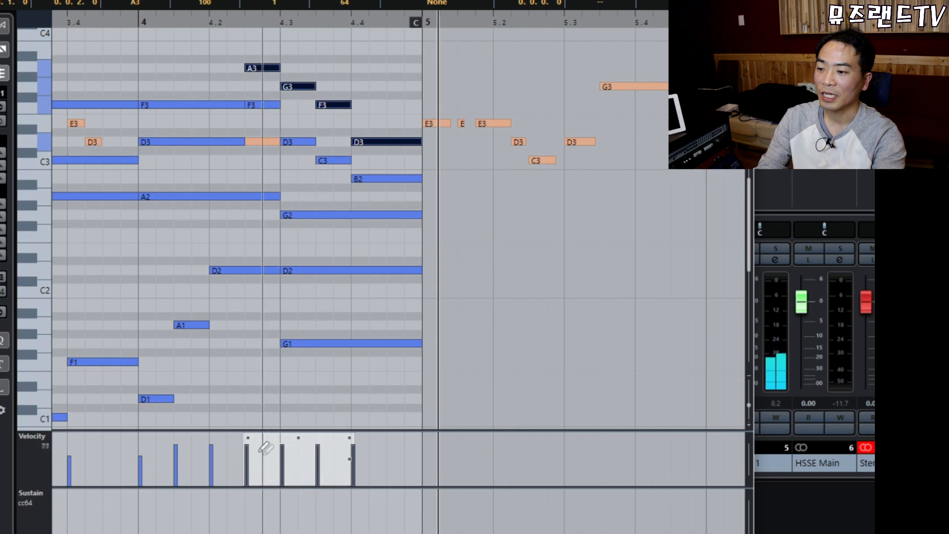
Select the D3, C3 and B2 notes near beats 4.3–4.4 and lower their velocity.
{"action": "left_click_drag", "start_coordinate": [268, 49], "coordinate": [352, 147]}
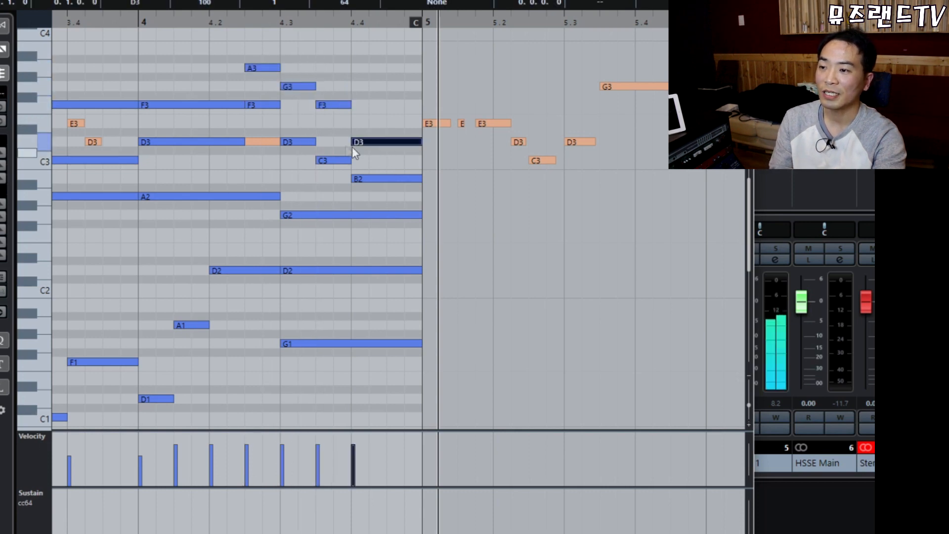
{"action": "left_click", "coordinate": [301, 129]}
{"action": "left_click_drag", "start_coordinate": [299, 133], "coordinate": [361, 171]}
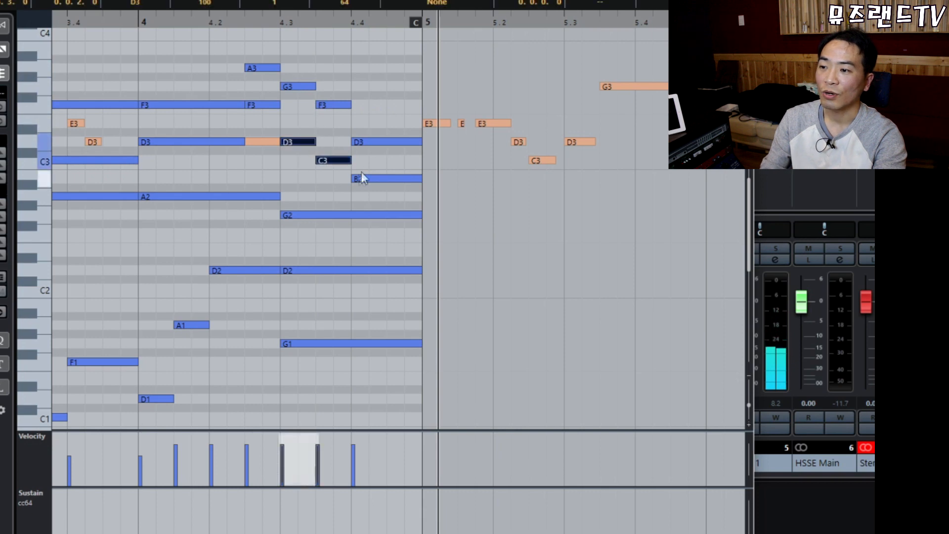
{"action": "left_click", "coordinate": [372, 179], "text": "shift"}
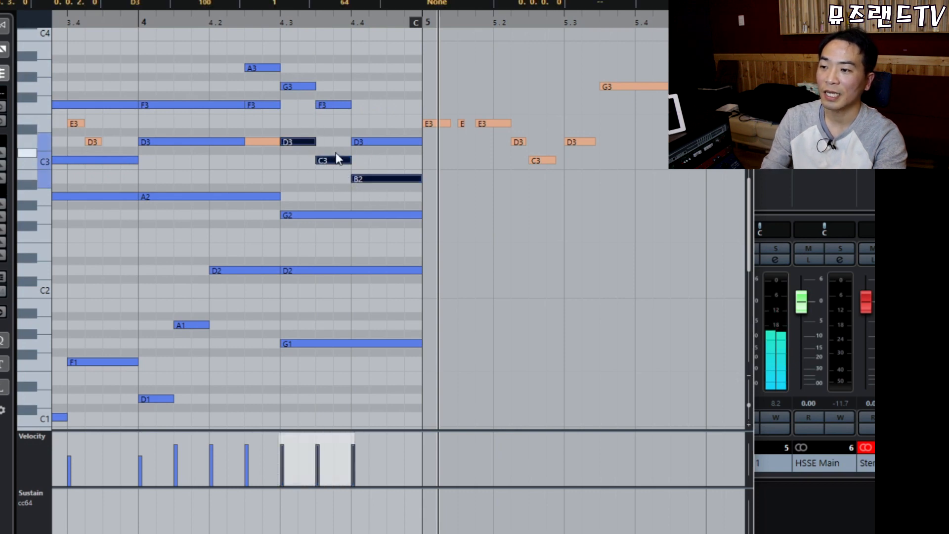
{"action": "left_click_drag", "start_coordinate": [335, 159], "coordinate": [341, 190]}
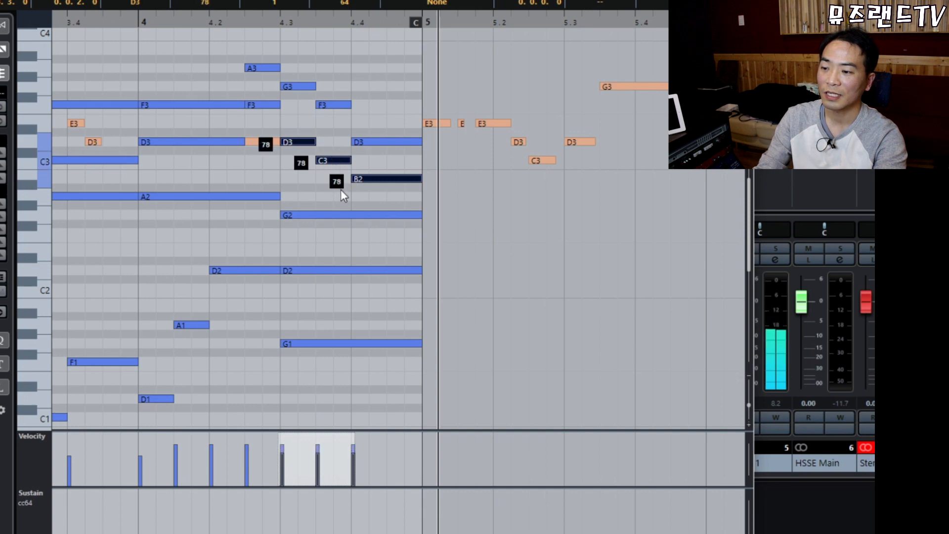
Play bar 4 through to bar 5 and review the bar-4 chord notes.
{"action": "left_click", "coordinate": [300, 179]}
{"action": "key", "text": "space"}
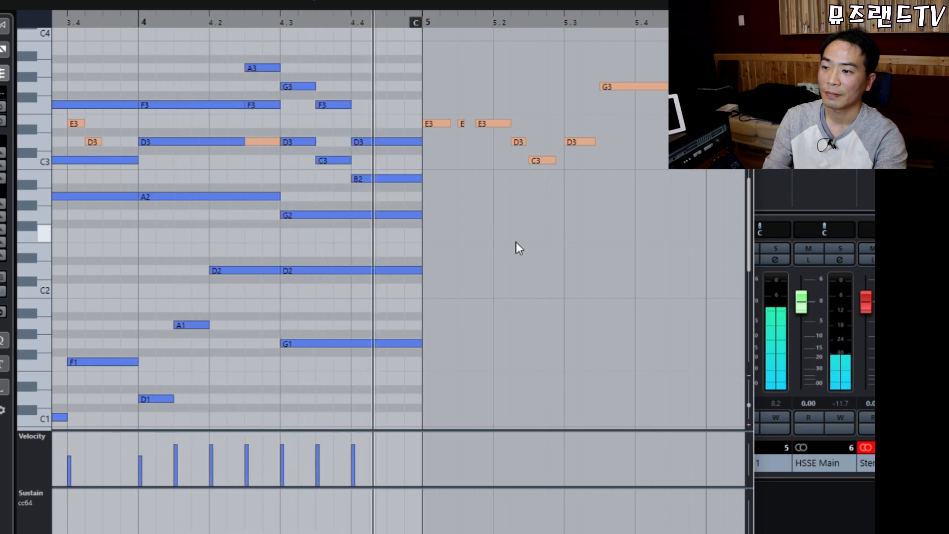
{"action": "key", "text": "space"}
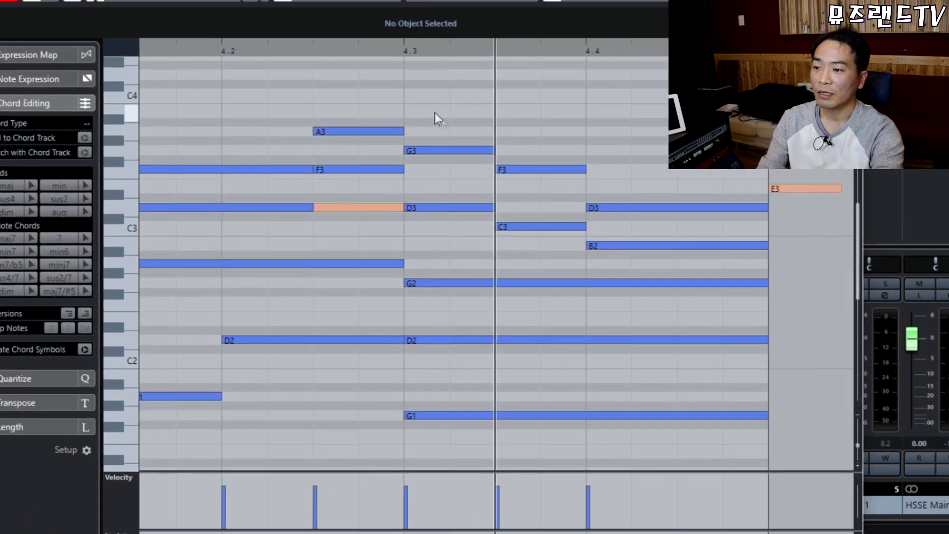
{"action": "left_click_drag", "start_coordinate": [338, 49], "coordinate": [601, 380]}
{"action": "left_click_drag", "start_coordinate": [920, 533], "coordinate": [921, 533]}
{"action": "left_click", "coordinate": [421, 185]}
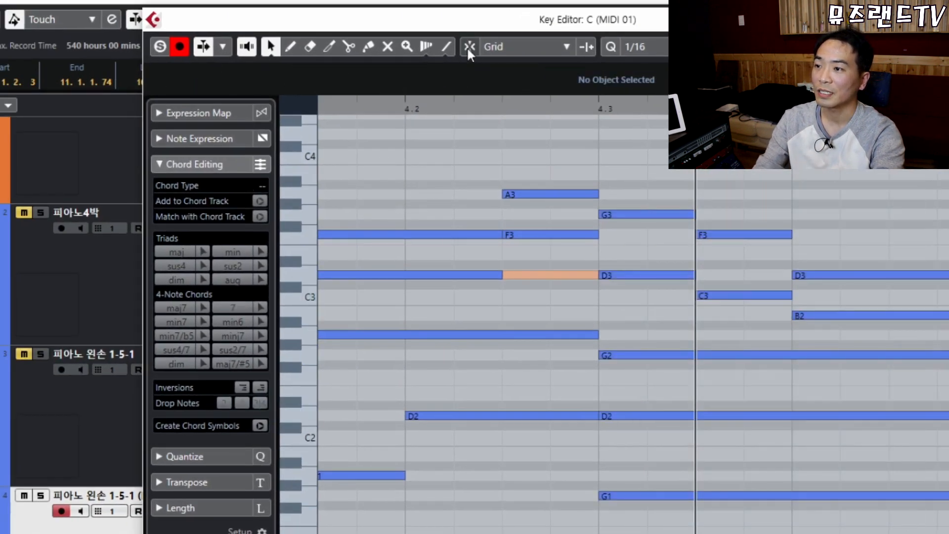
Trim the G1, D2 and G2 starts at beat 4.3 along a slanted line, then play from before bar 4.
{"action": "left_click", "coordinate": [332, 53]}
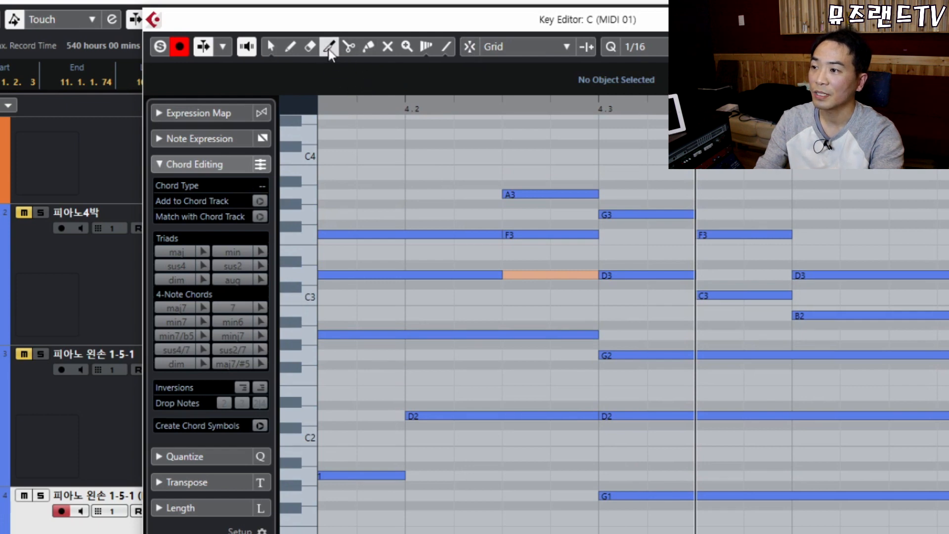
{"action": "left_click_drag", "start_coordinate": [638, 323], "coordinate": [600, 494]}
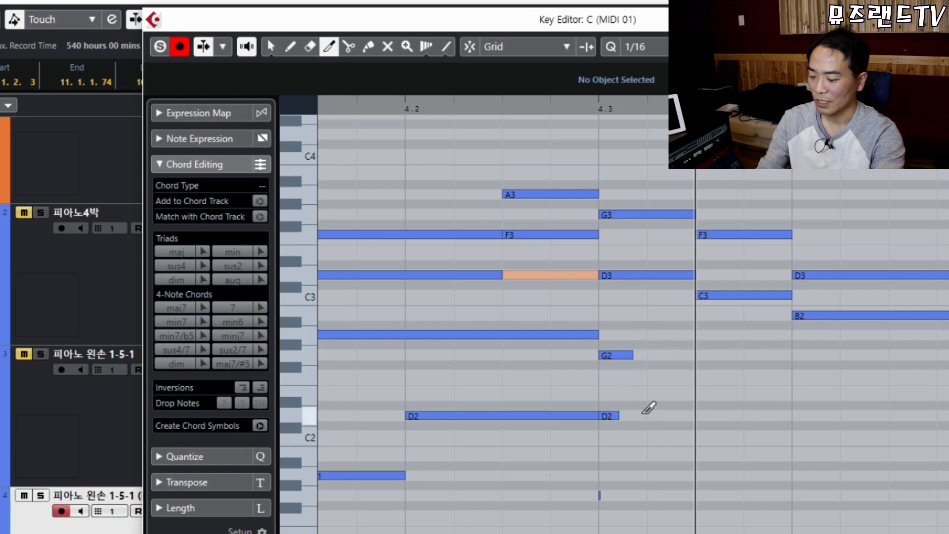
{"action": "key", "text": "ctrl+z"}
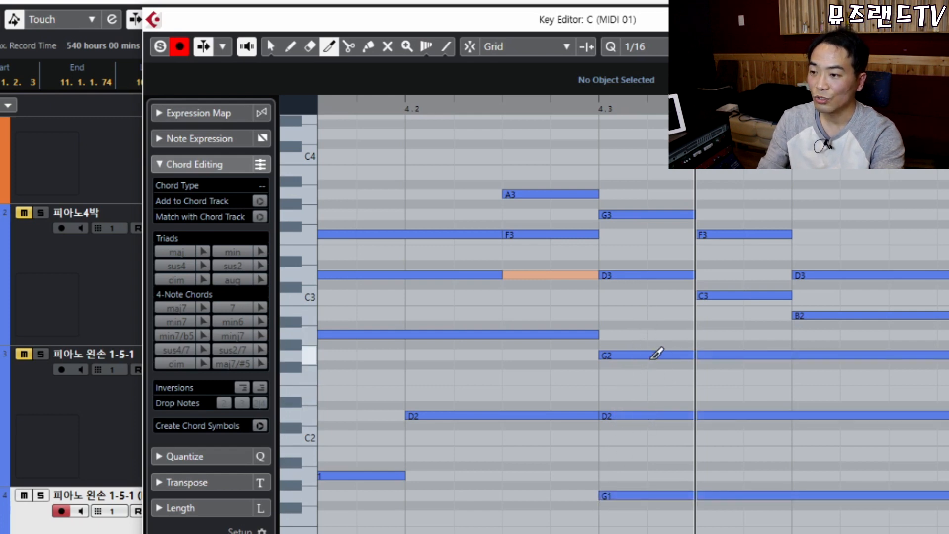
{"action": "left_click_drag", "start_coordinate": [636, 329], "coordinate": [601, 507]}
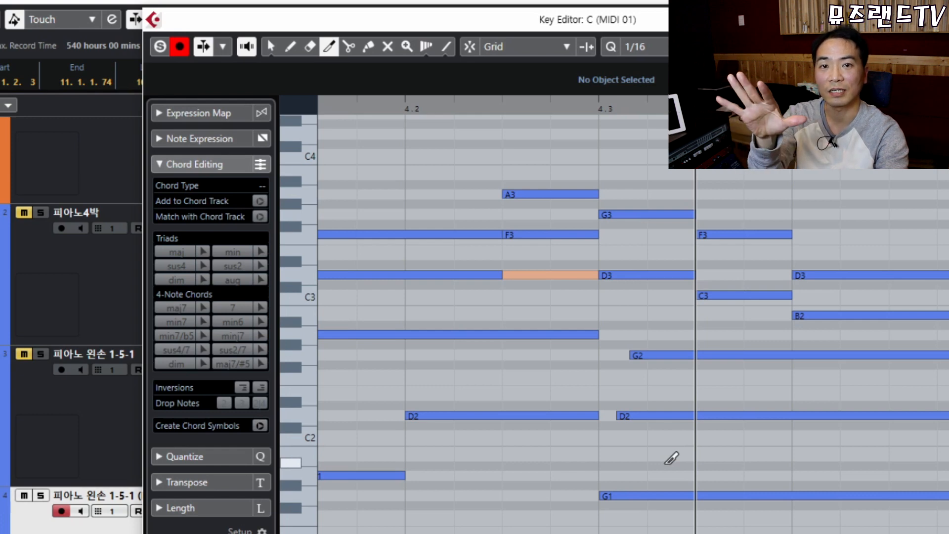
{"action": "left_click_drag", "start_coordinate": [451, 110], "coordinate": [451, 106]}
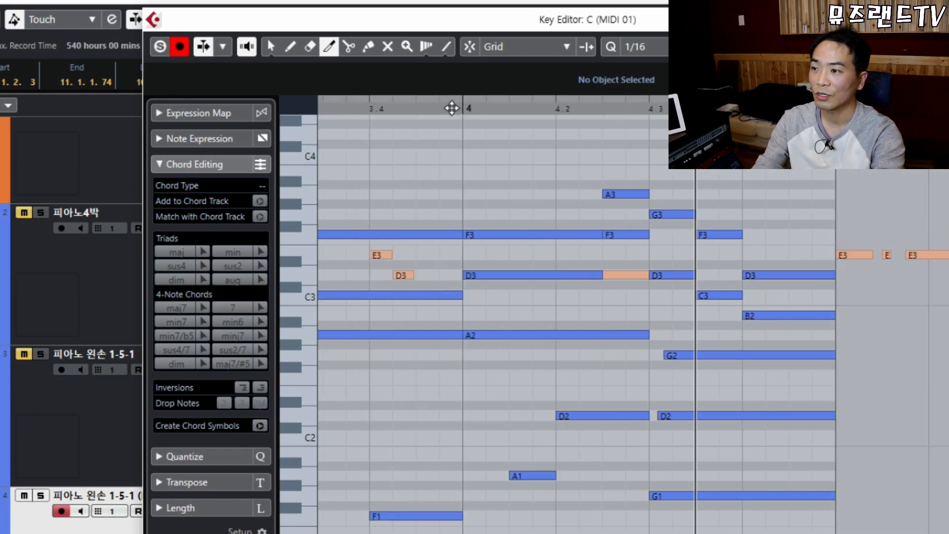
{"action": "key", "text": "space"}
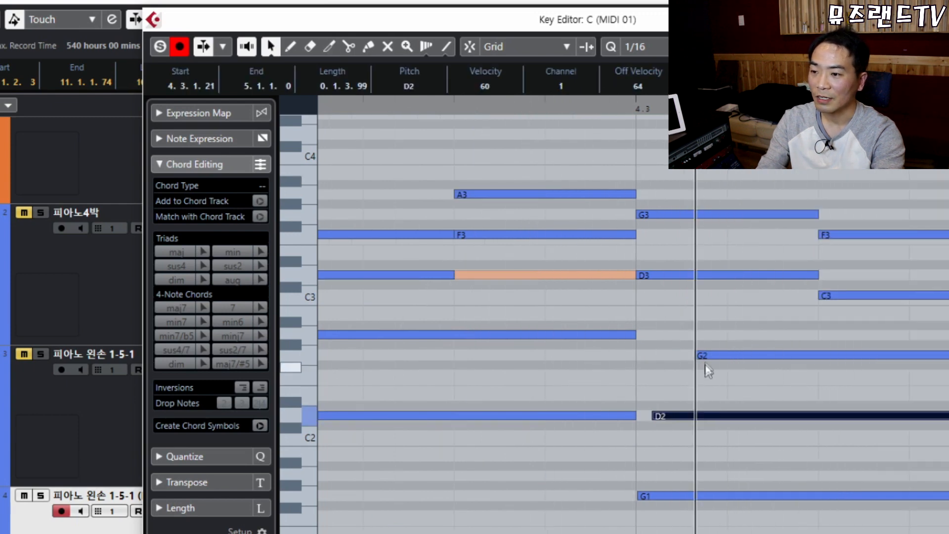
Move G2's start earlier to tighten the roll at beat 4.3 and play back bar 4.
{"action": "left_click_drag", "start_coordinate": [698, 355], "coordinate": [677, 348]}
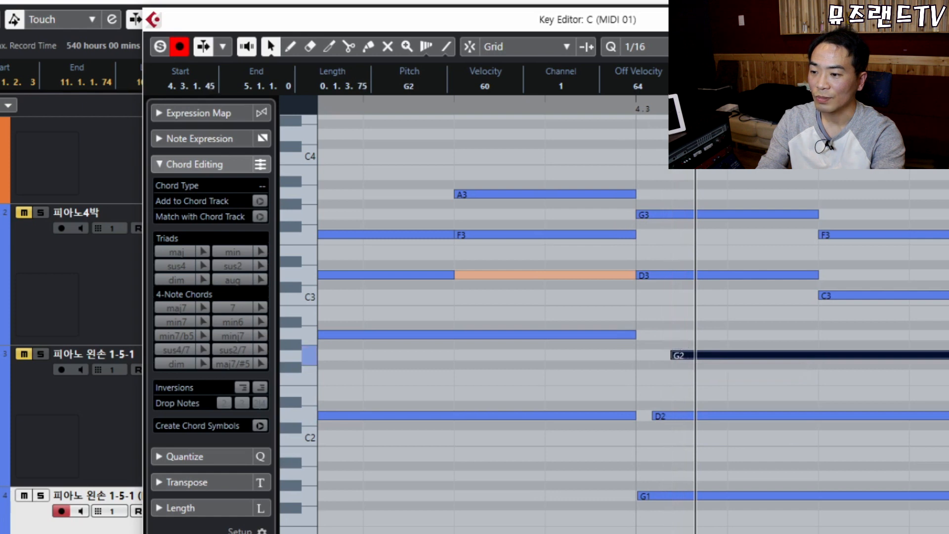
{"action": "key", "text": "g"}
{"action": "key", "text": "g"}
{"action": "key", "text": "g"}
{"action": "key", "text": "g"}
{"action": "key", "text": "g"}
{"action": "key", "text": "g"}
{"action": "key", "text": "g"}
{"action": "key", "text": "g"}
{"action": "key", "text": "g"}
{"action": "left_click", "coordinate": [533, 106]}
{"action": "key", "text": "space"}
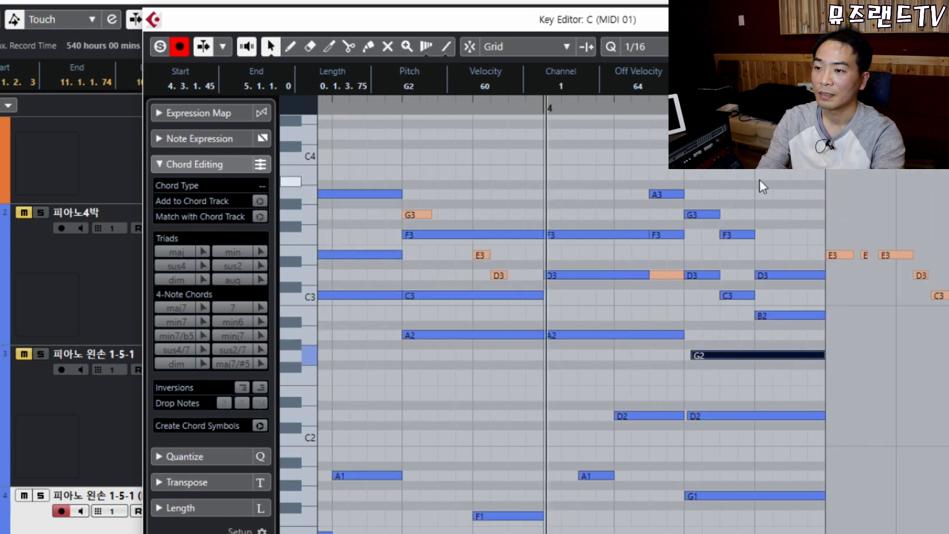
{"action": "left_click", "coordinate": [769, 177]}
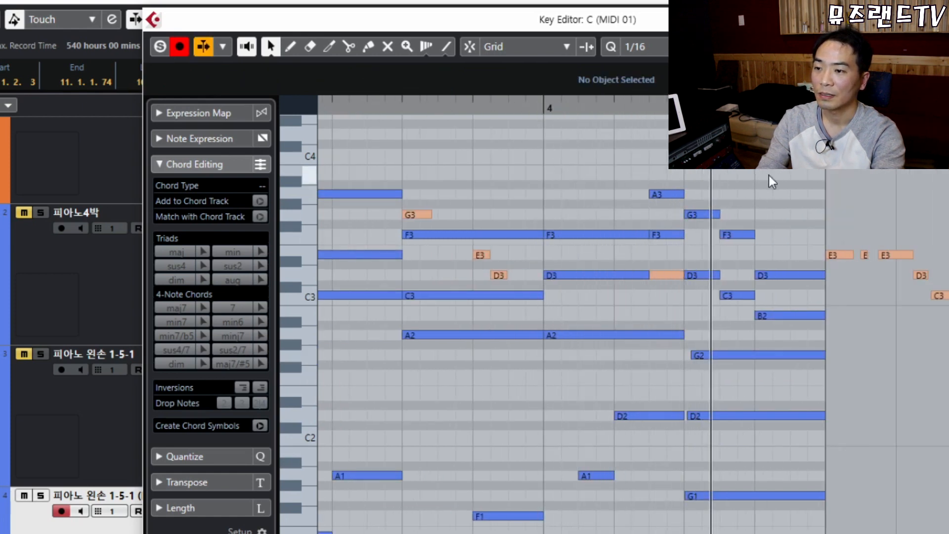
Turn off Auto-Scroll and zoom out to show the whole accompaniment part.
{"action": "key", "text": "f"}
{"action": "key", "text": "h"}
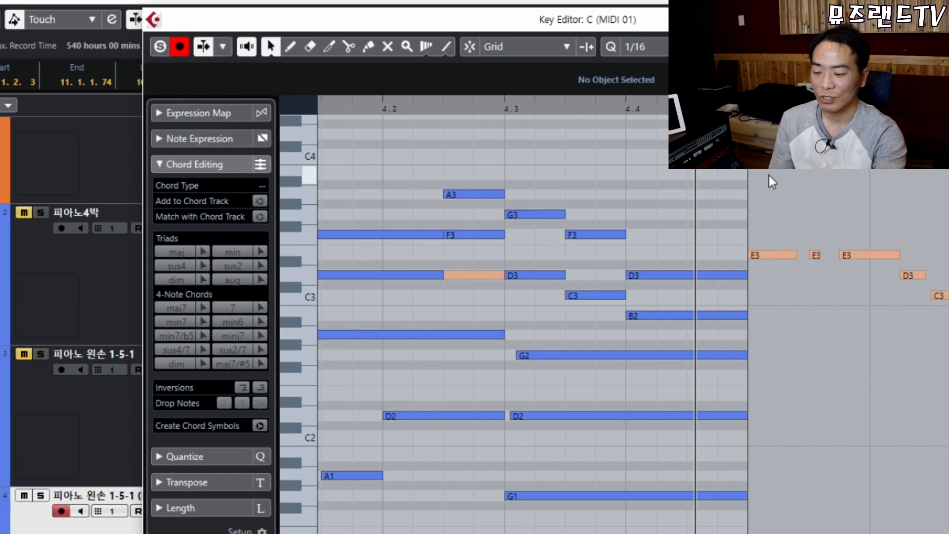
{"action": "key", "text": "g"}
{"action": "key", "text": "g"}
{"action": "key", "text": "g"}
{"action": "key", "text": "g"}
{"action": "key", "text": "g"}
{"action": "key", "text": "g"}
{"action": "key", "text": "g"}
{"action": "key", "text": "g"}
{"action": "key", "text": "g"}
{"action": "key", "text": "g"}
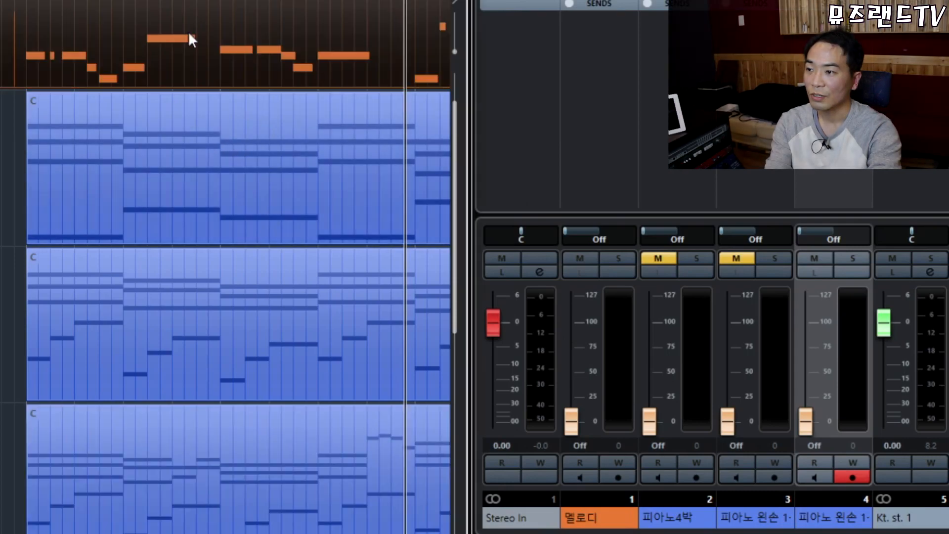
Open the orange melody part in the Key Editor and marquee-select most of its notes.
{"action": "double_click", "coordinate": [189, 33]}
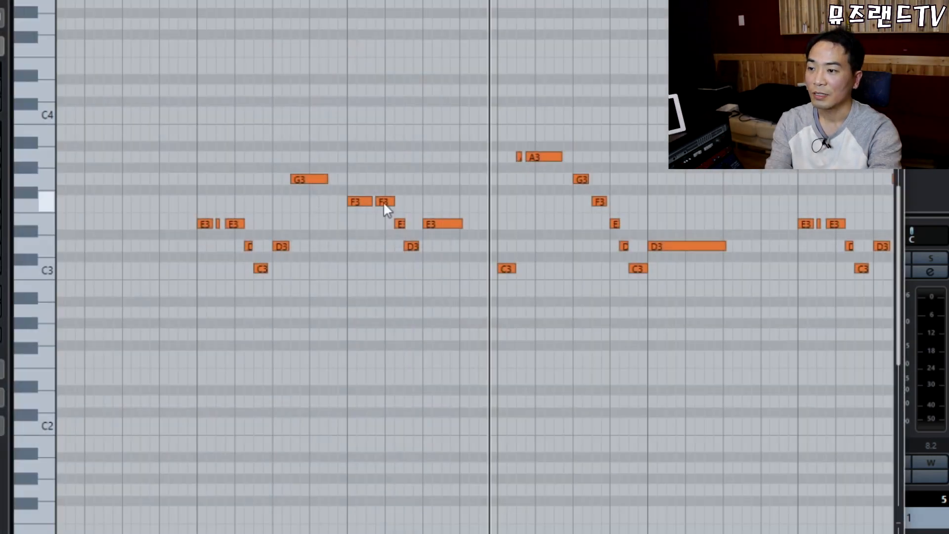
{"action": "left_click_drag", "start_coordinate": [143, 59], "coordinate": [731, 353]}
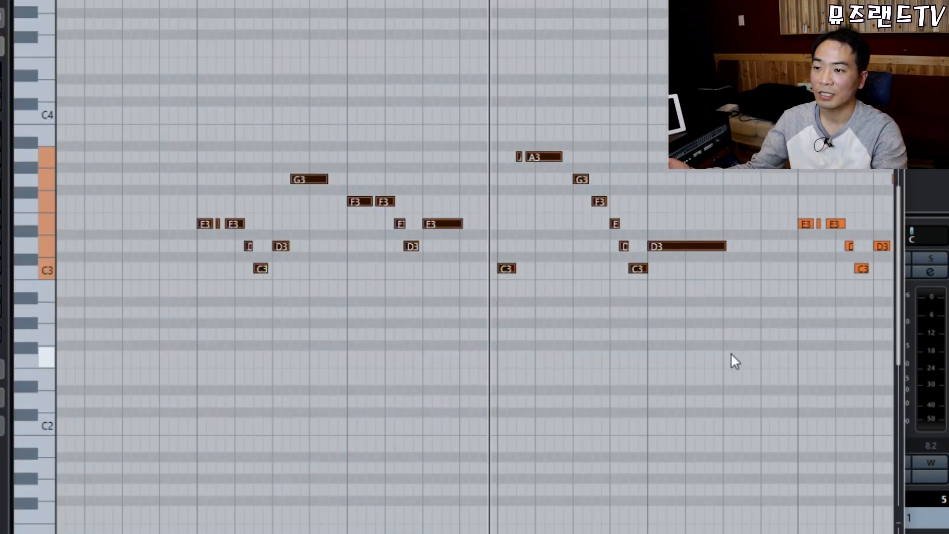